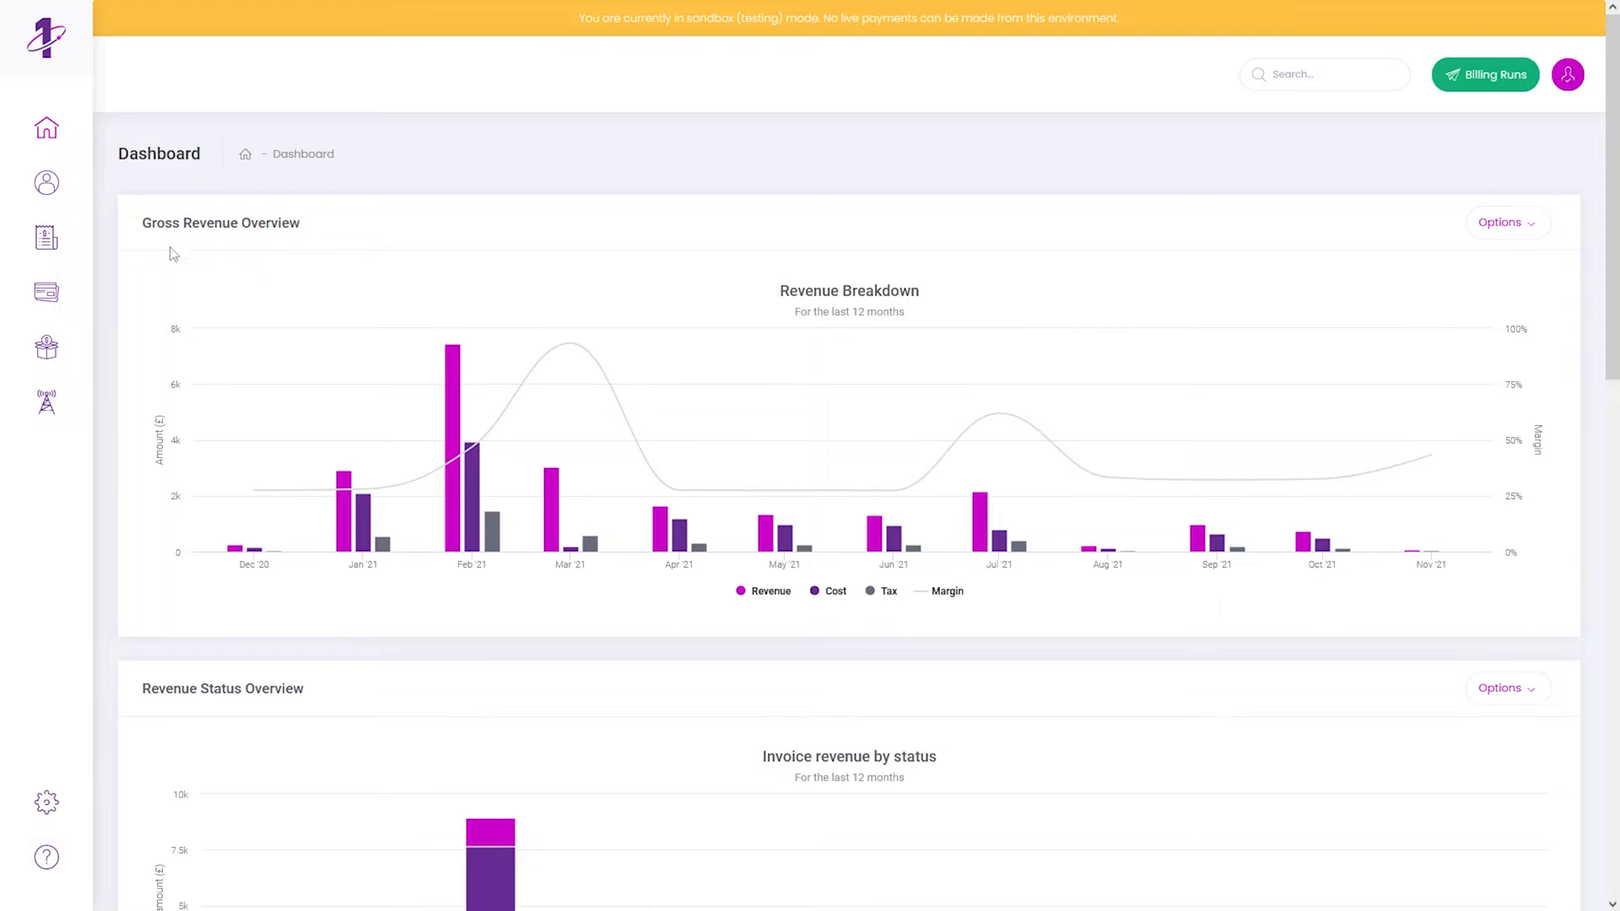
- Open the Products flyout from the revenue dashboard's left sidebar
left_click(54, 356)
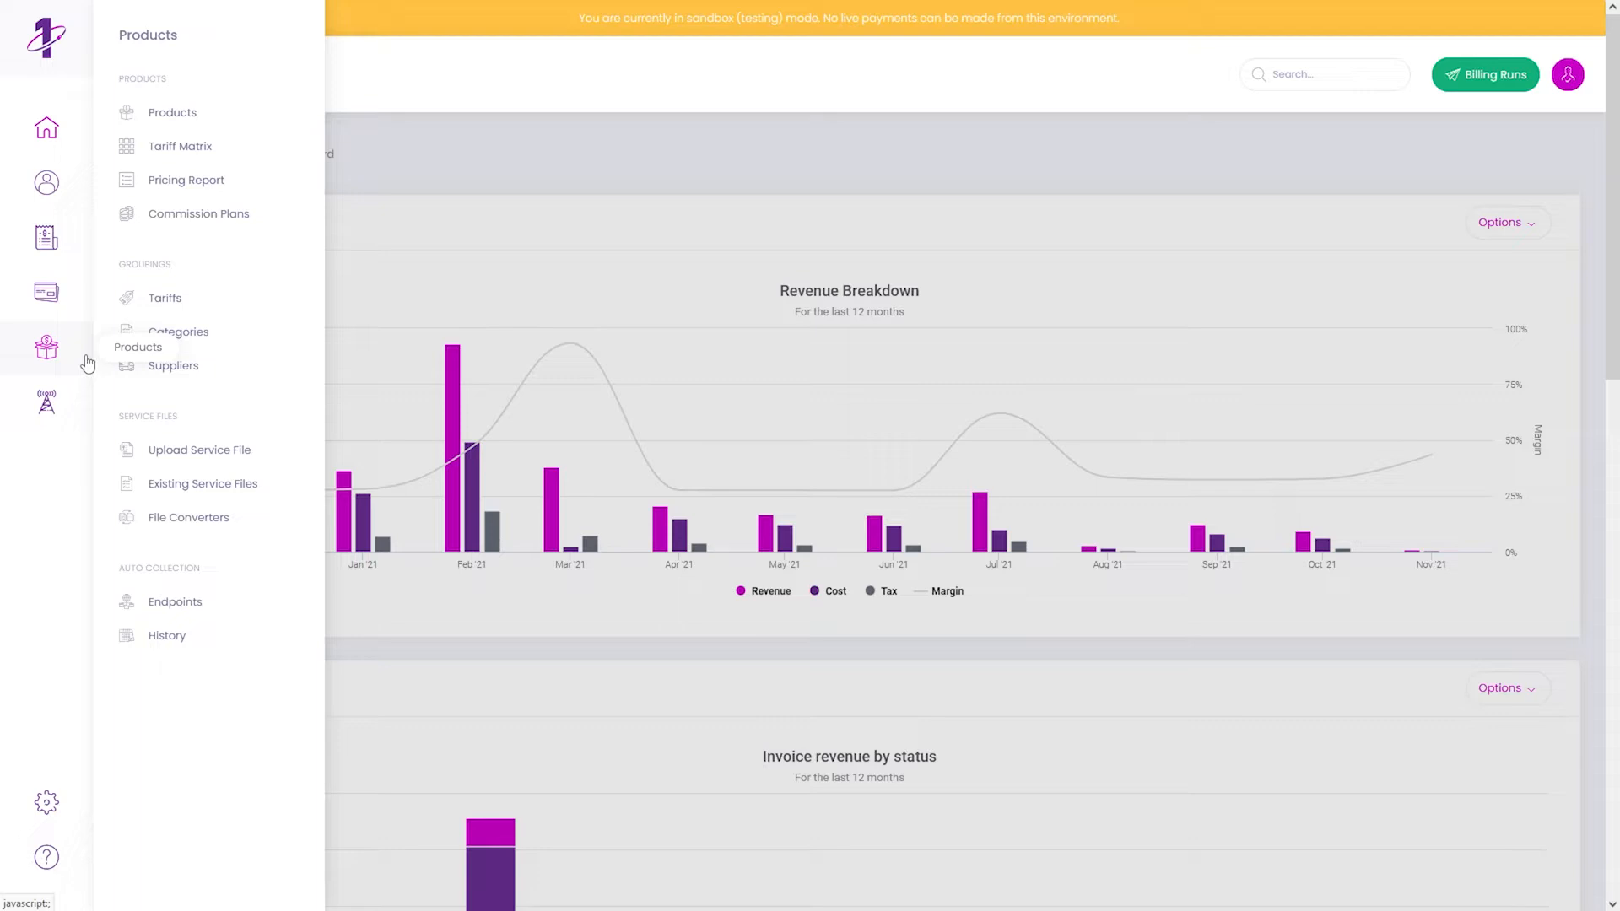
- Go to Upload Service File and drop the 3.6 KB supplier CSV into the Files area
left_click(210, 456)
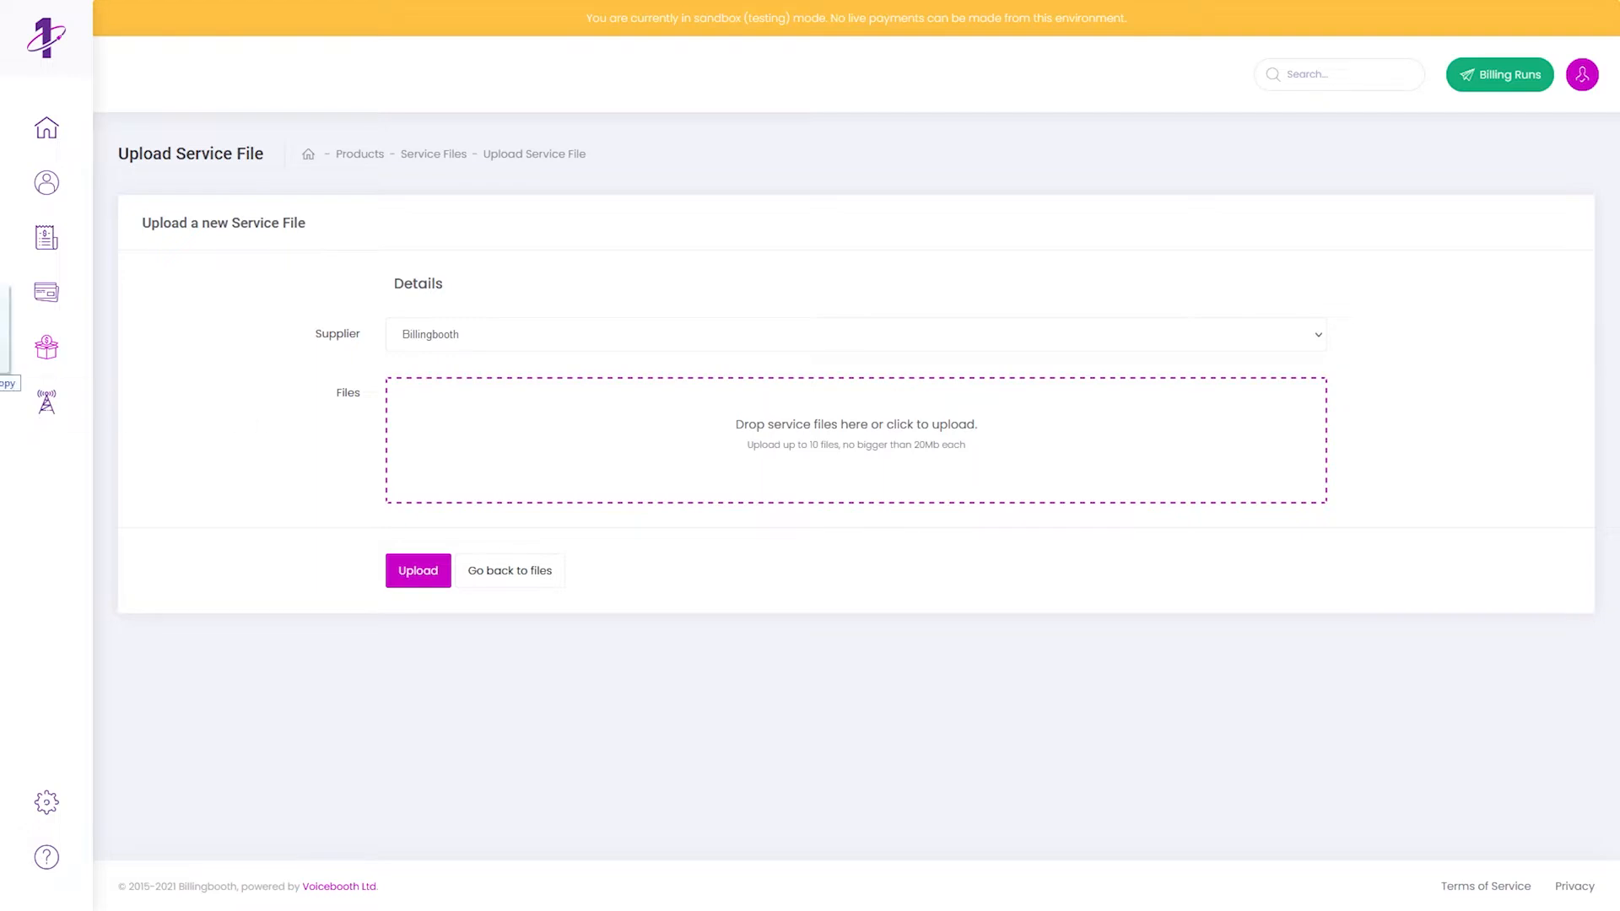
left_click_drag(0, 388, 478, 462)
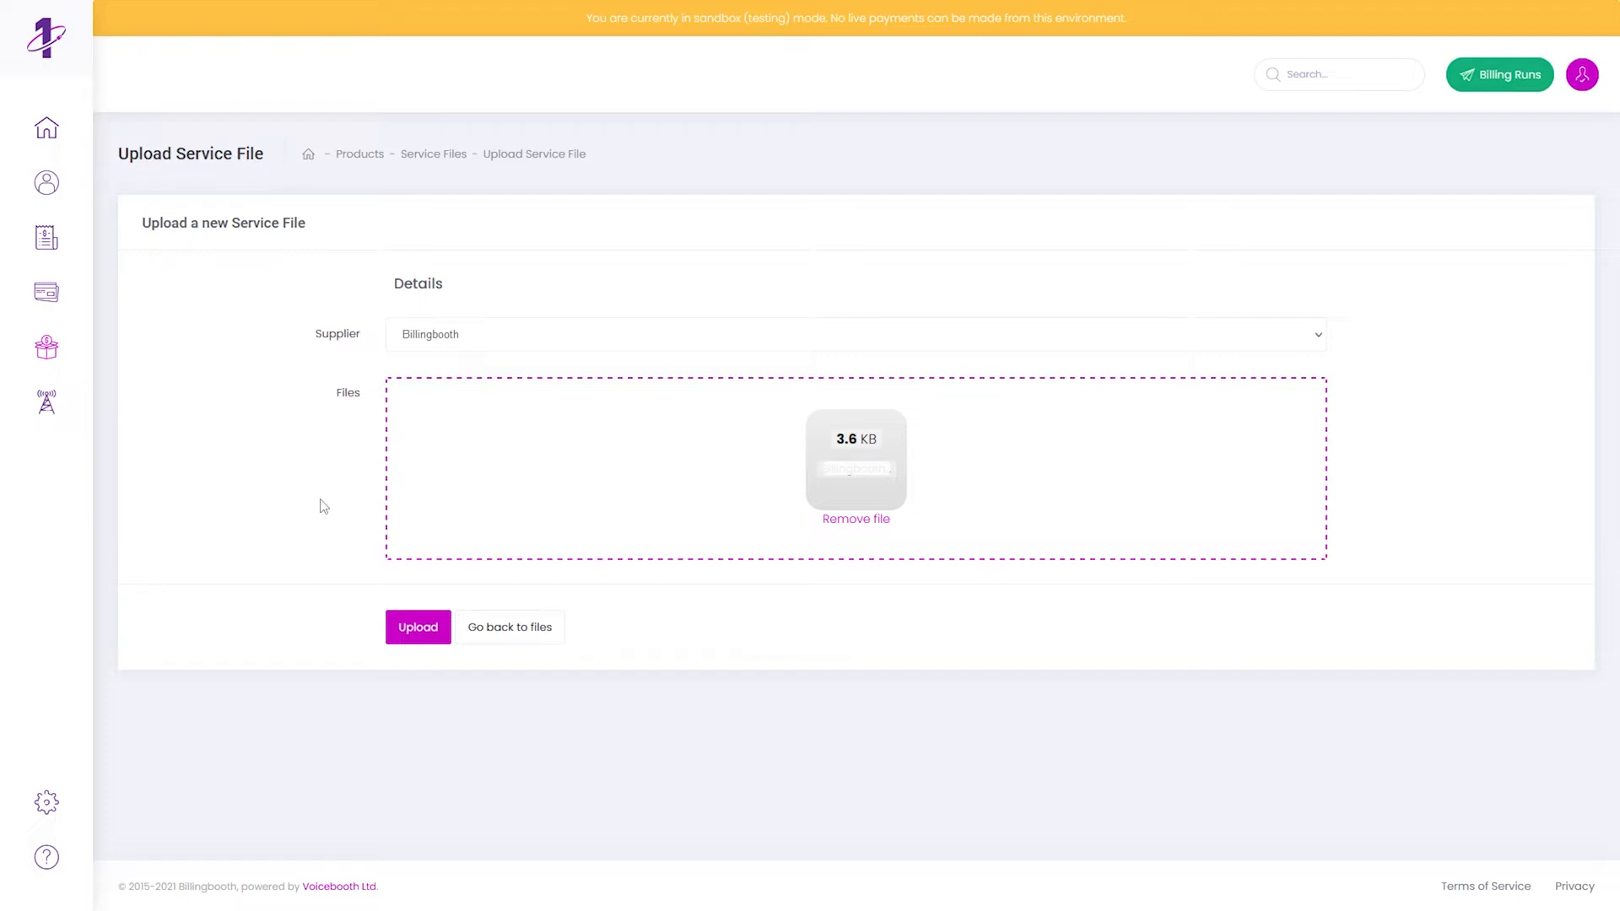
- Upload the staged CSV, yielding 50 charges with 9 lacking matching customers
left_click(397, 628)
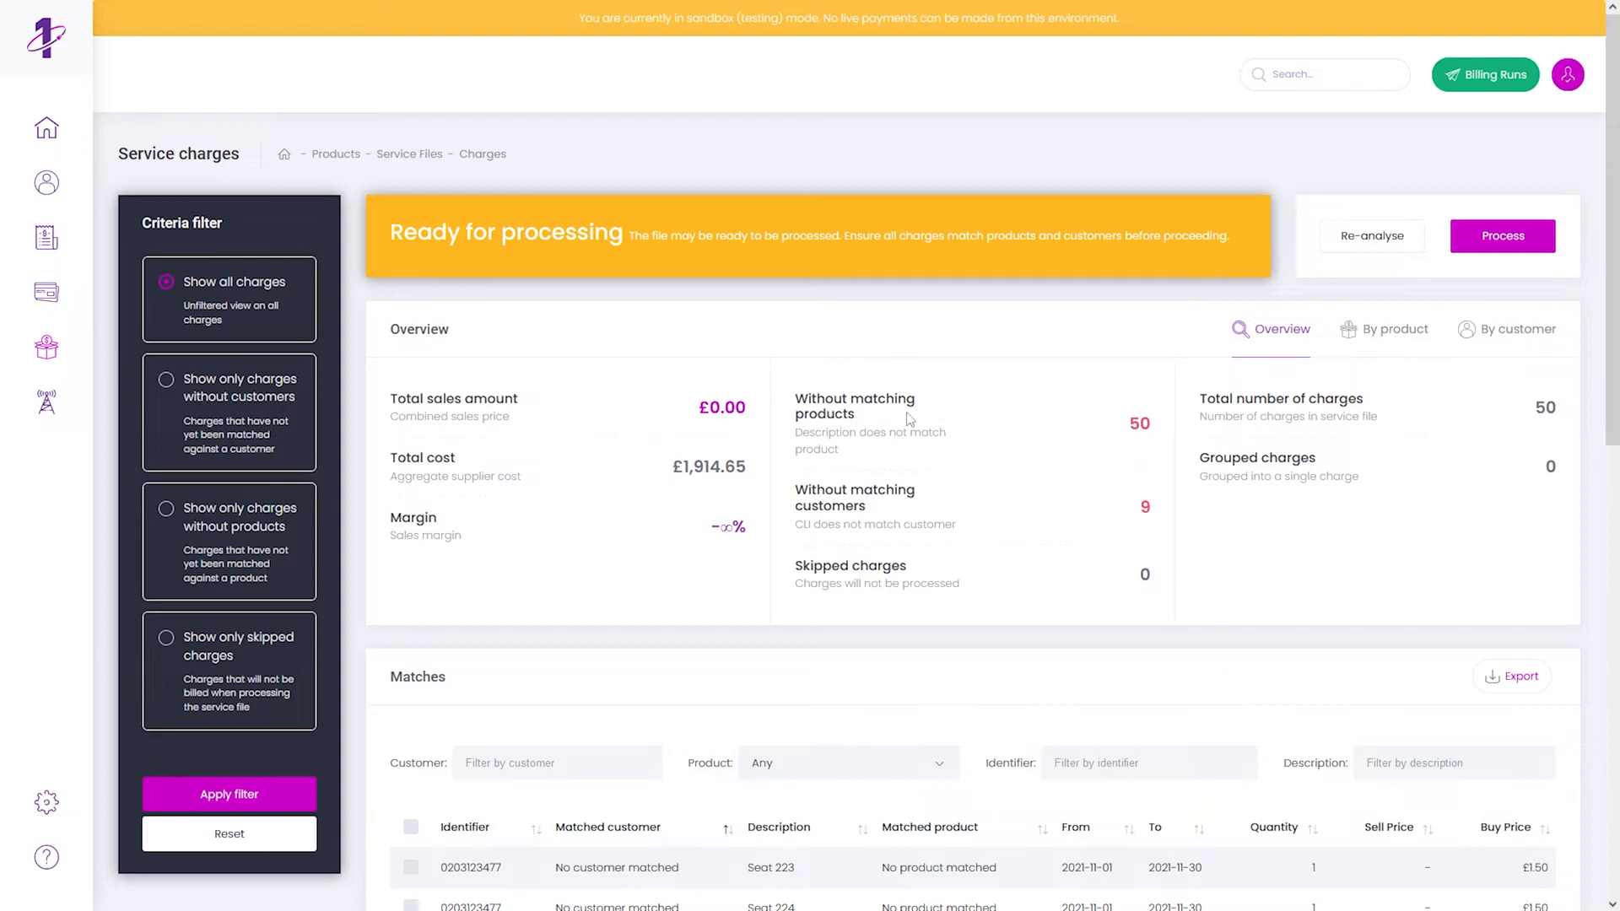
scroll(909, 418, "down", 5)
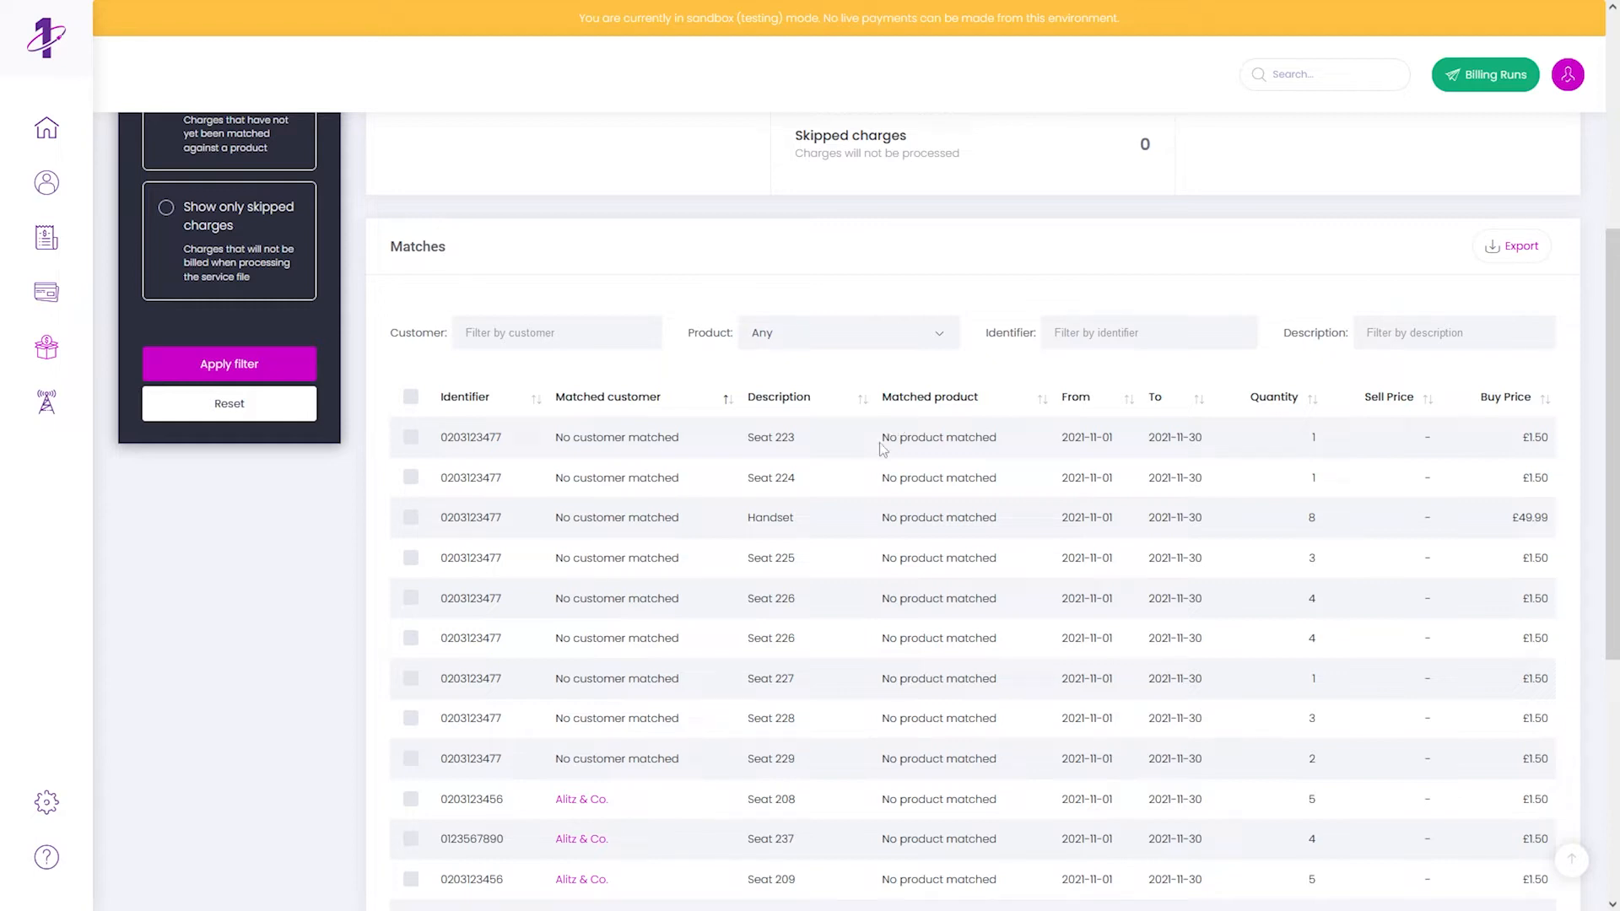
scroll(882, 448, "up", 3)
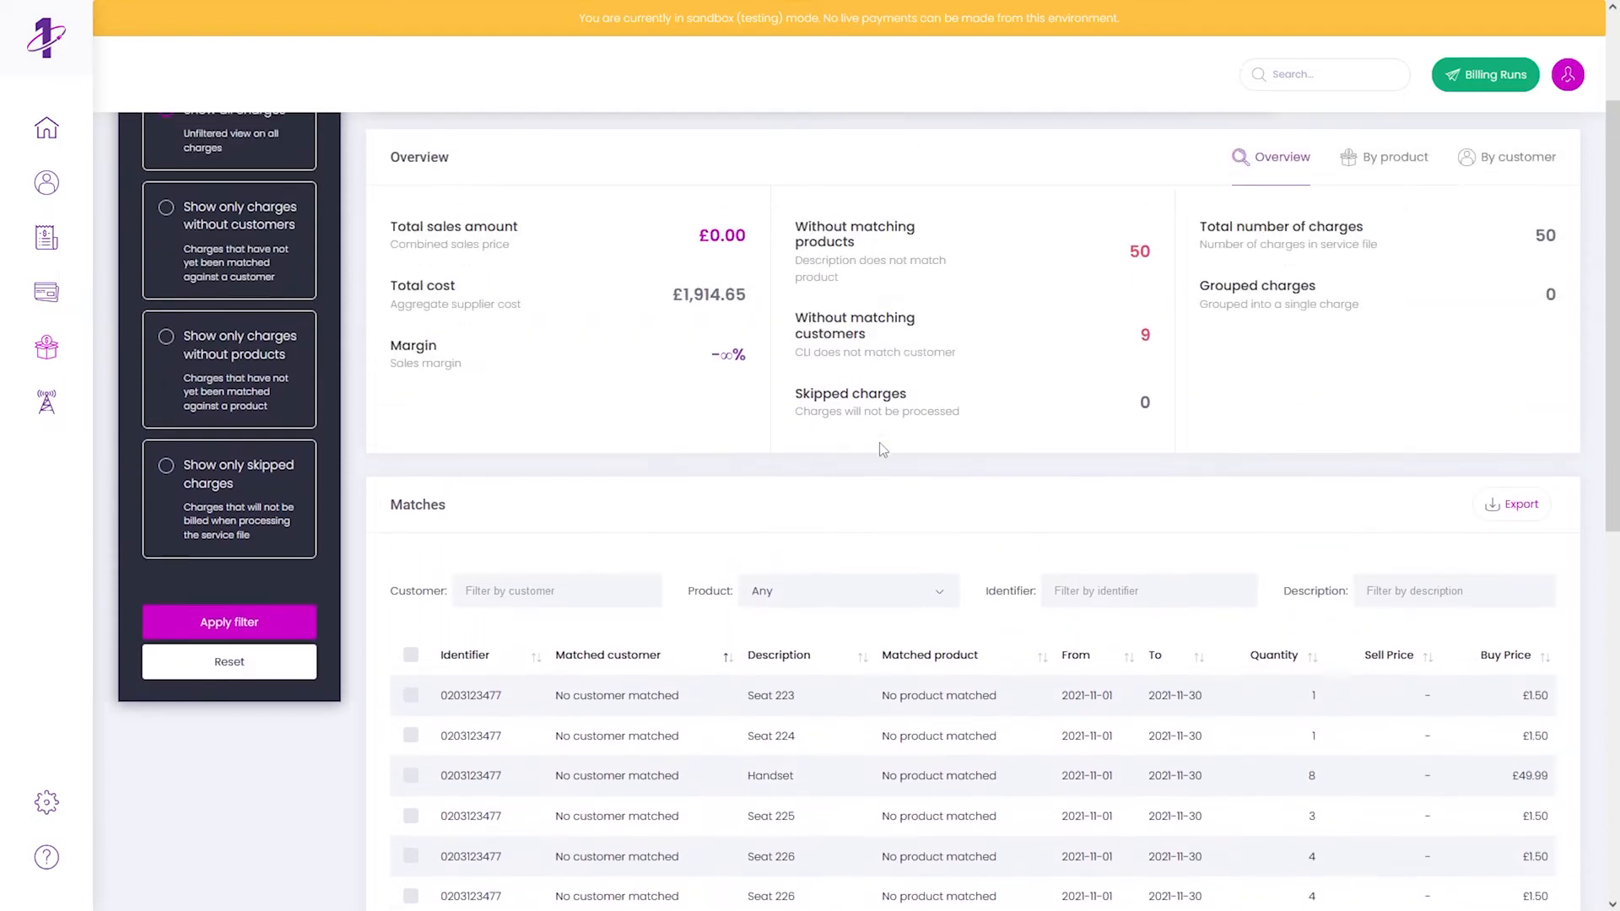
scroll(883, 448, "up", 2)
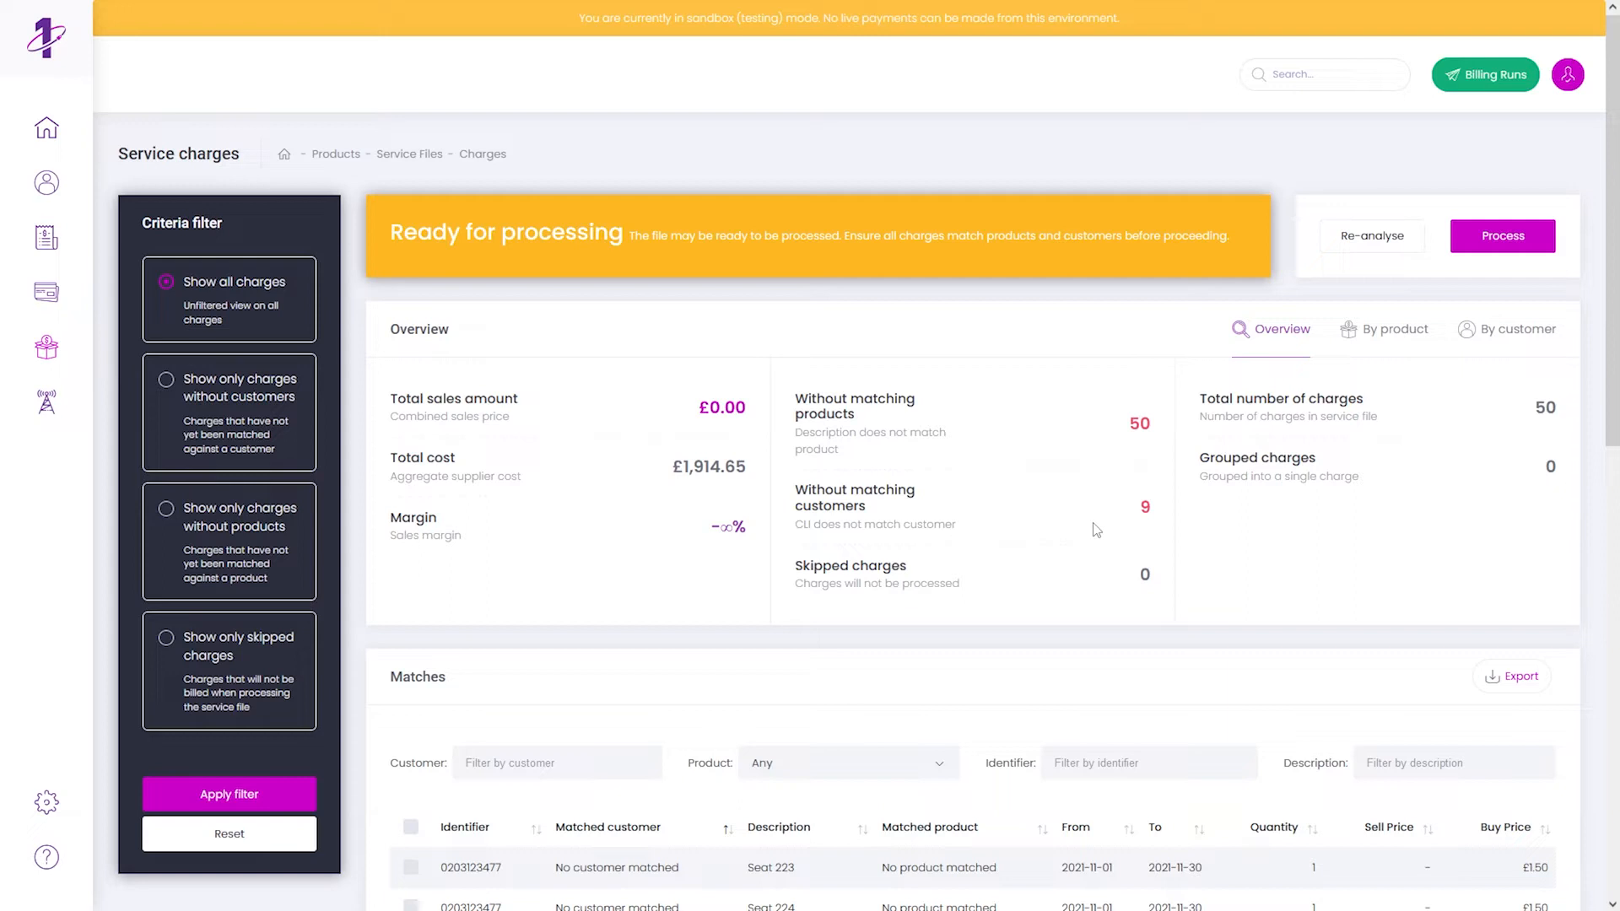
scroll(1096, 530, "down", 3)
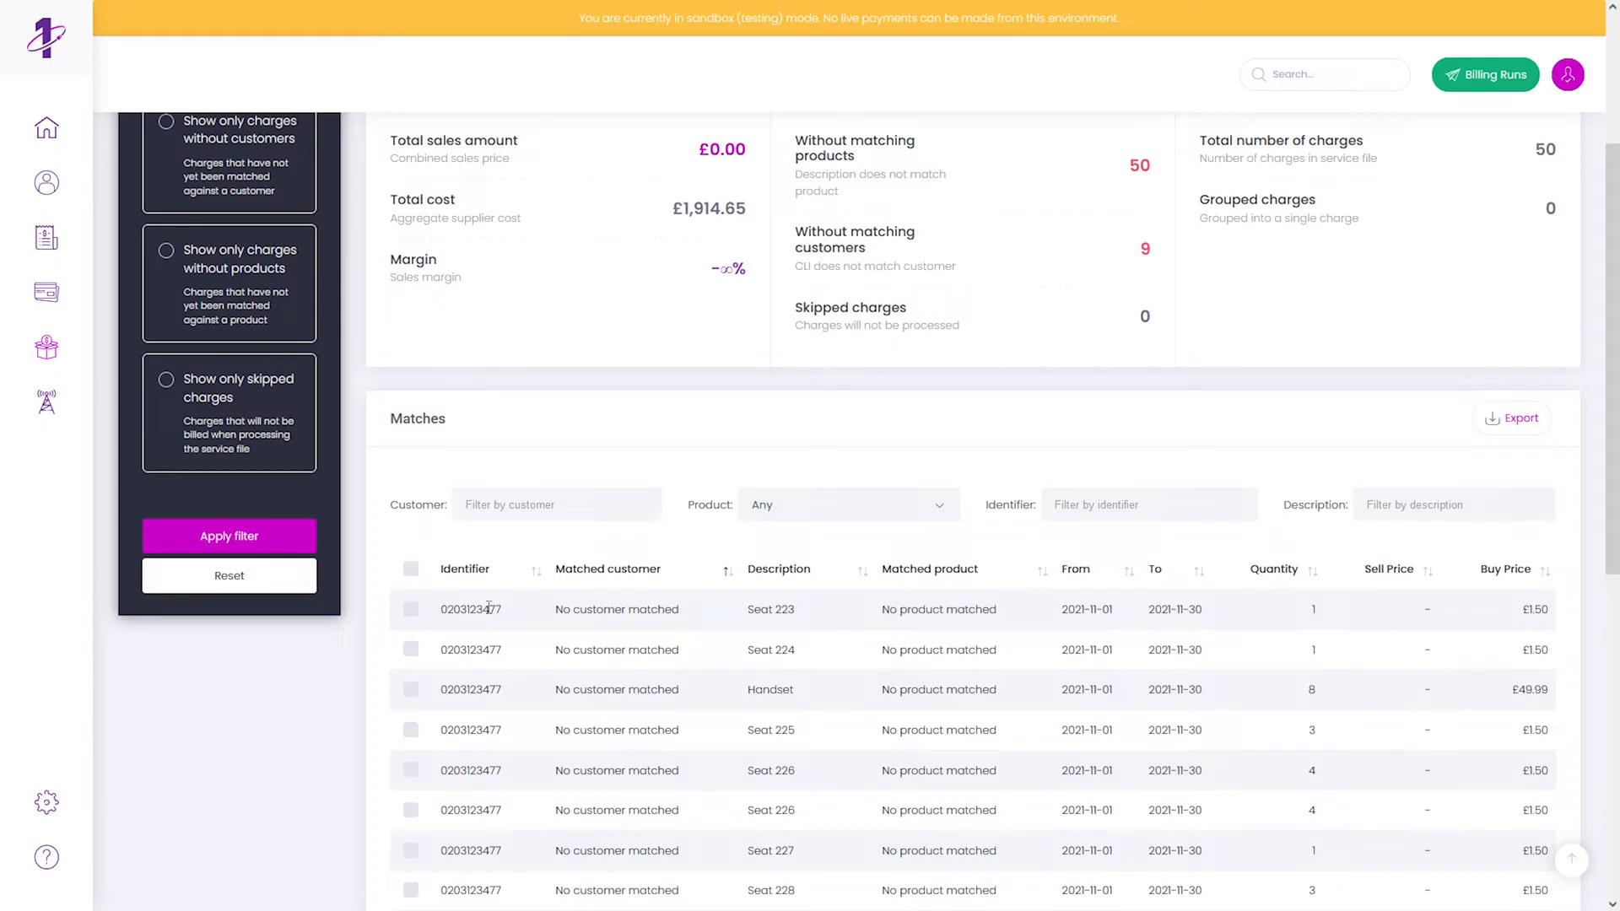
double_click(489, 608)
right_click(488, 609)
left_click(502, 622)
left_click(523, 611)
scroll(520, 604, "up", 3)
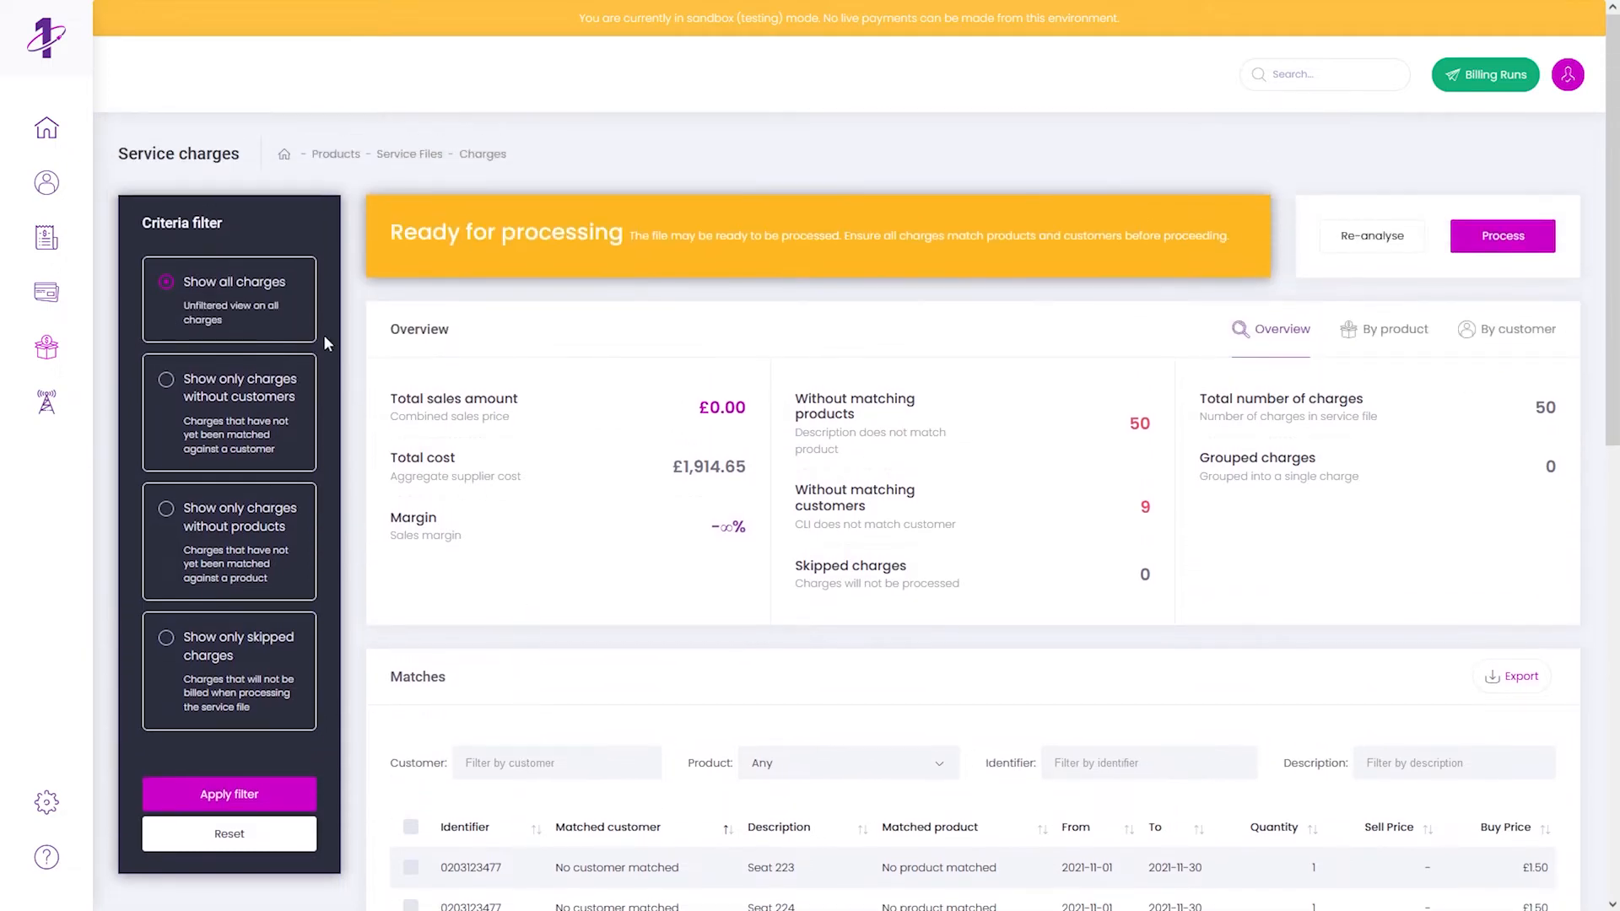
- Open The Coutique's Caller Line Identifiers from the customer list
left_click(46, 183)
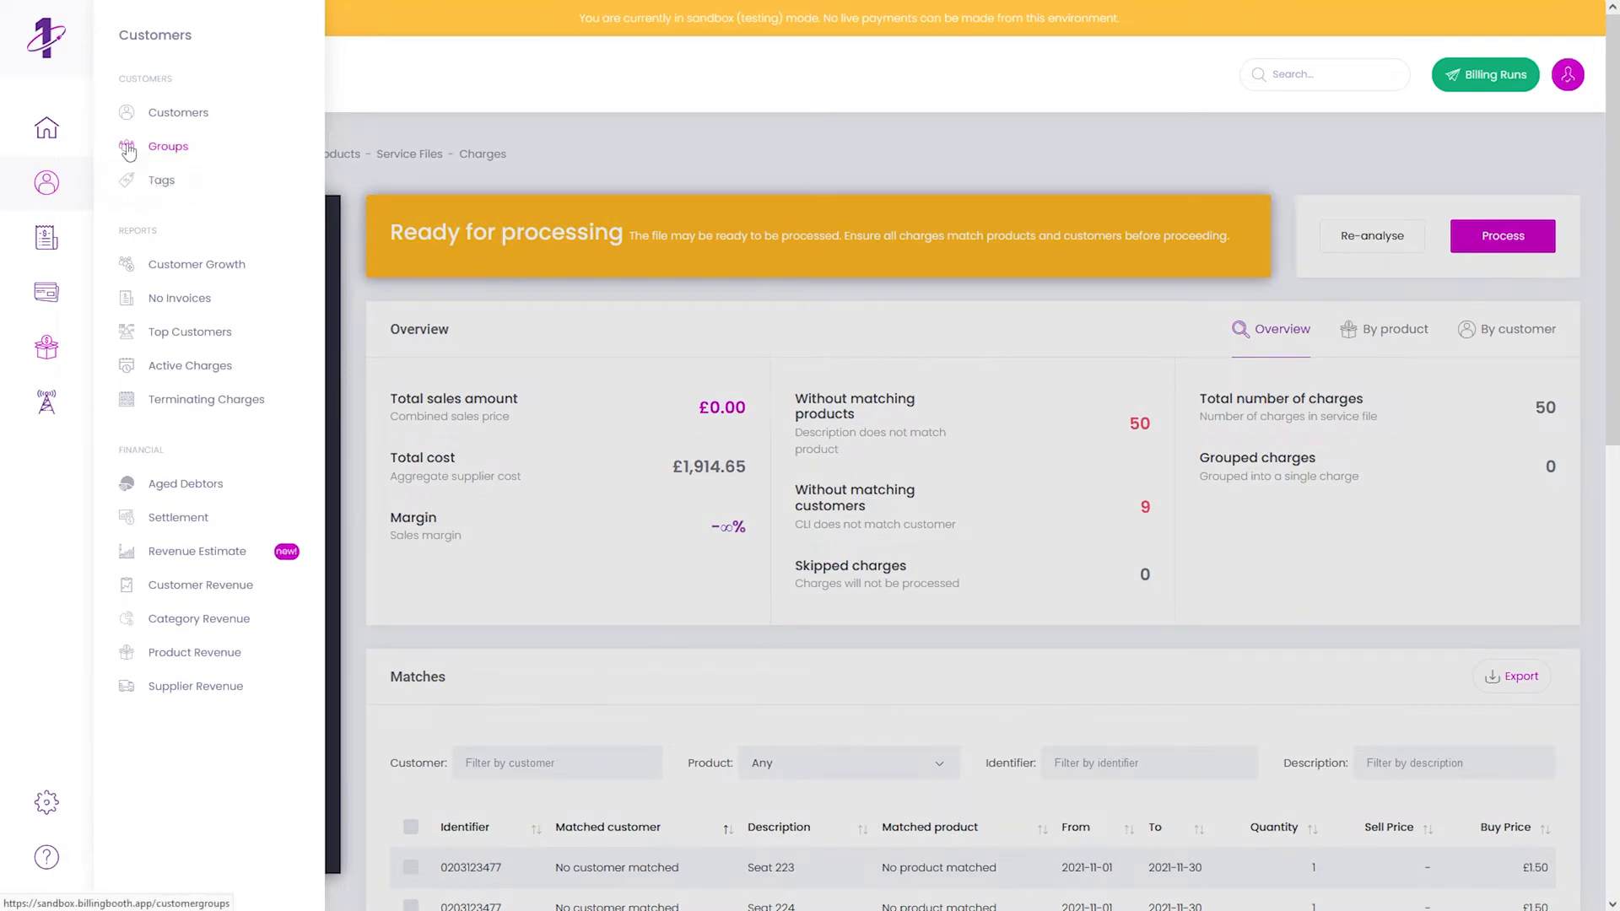
left_click(155, 116)
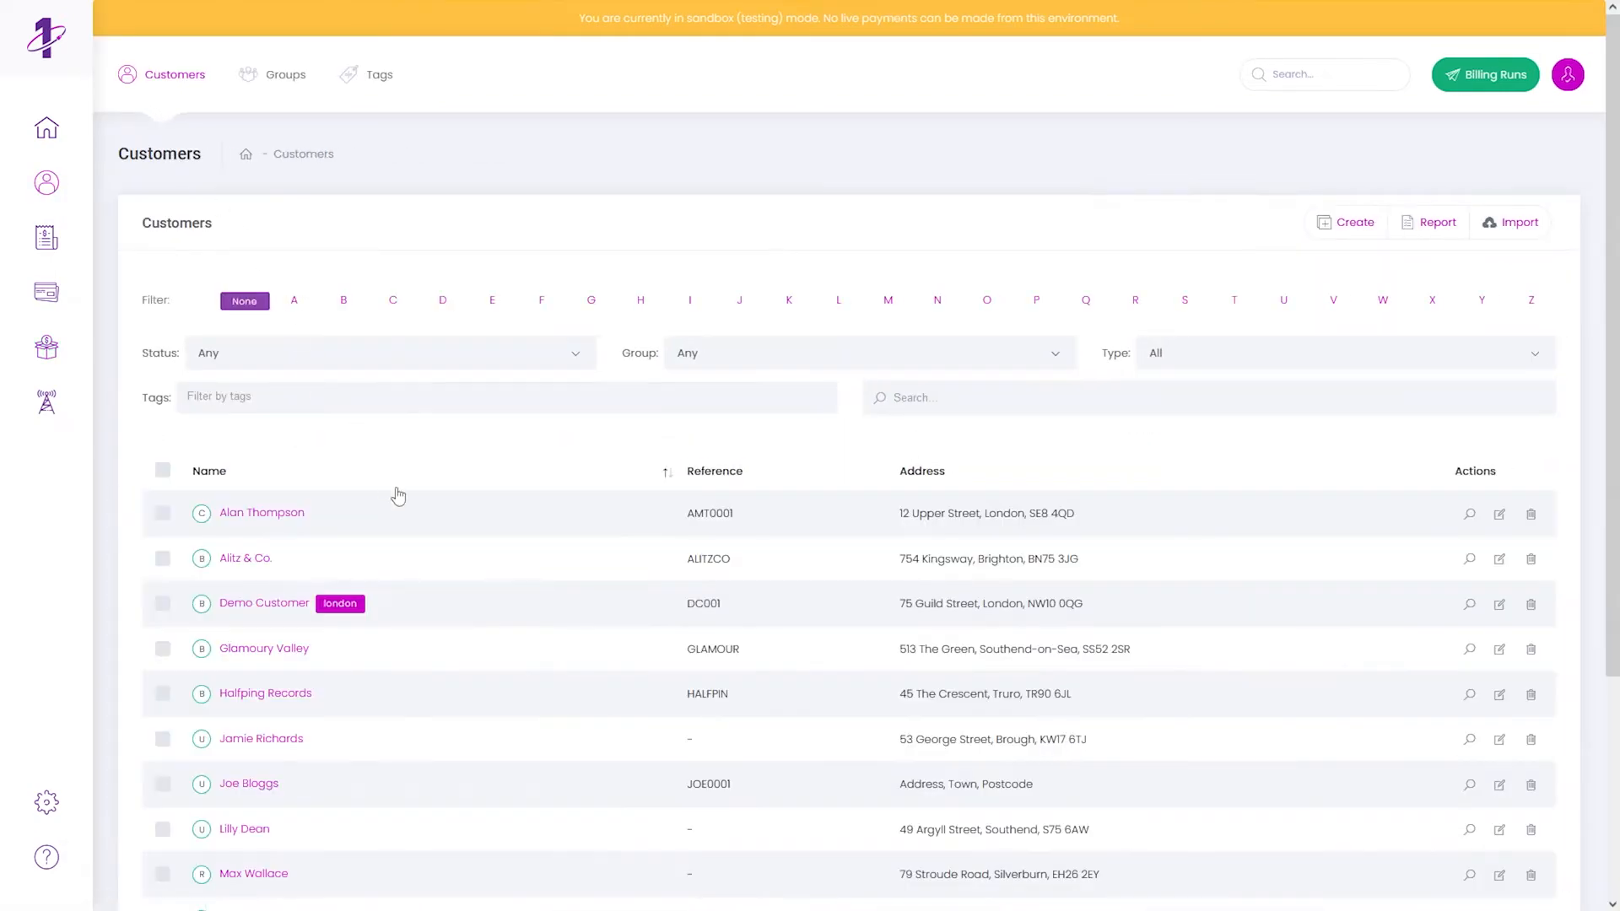
scroll(438, 572, "down", 3)
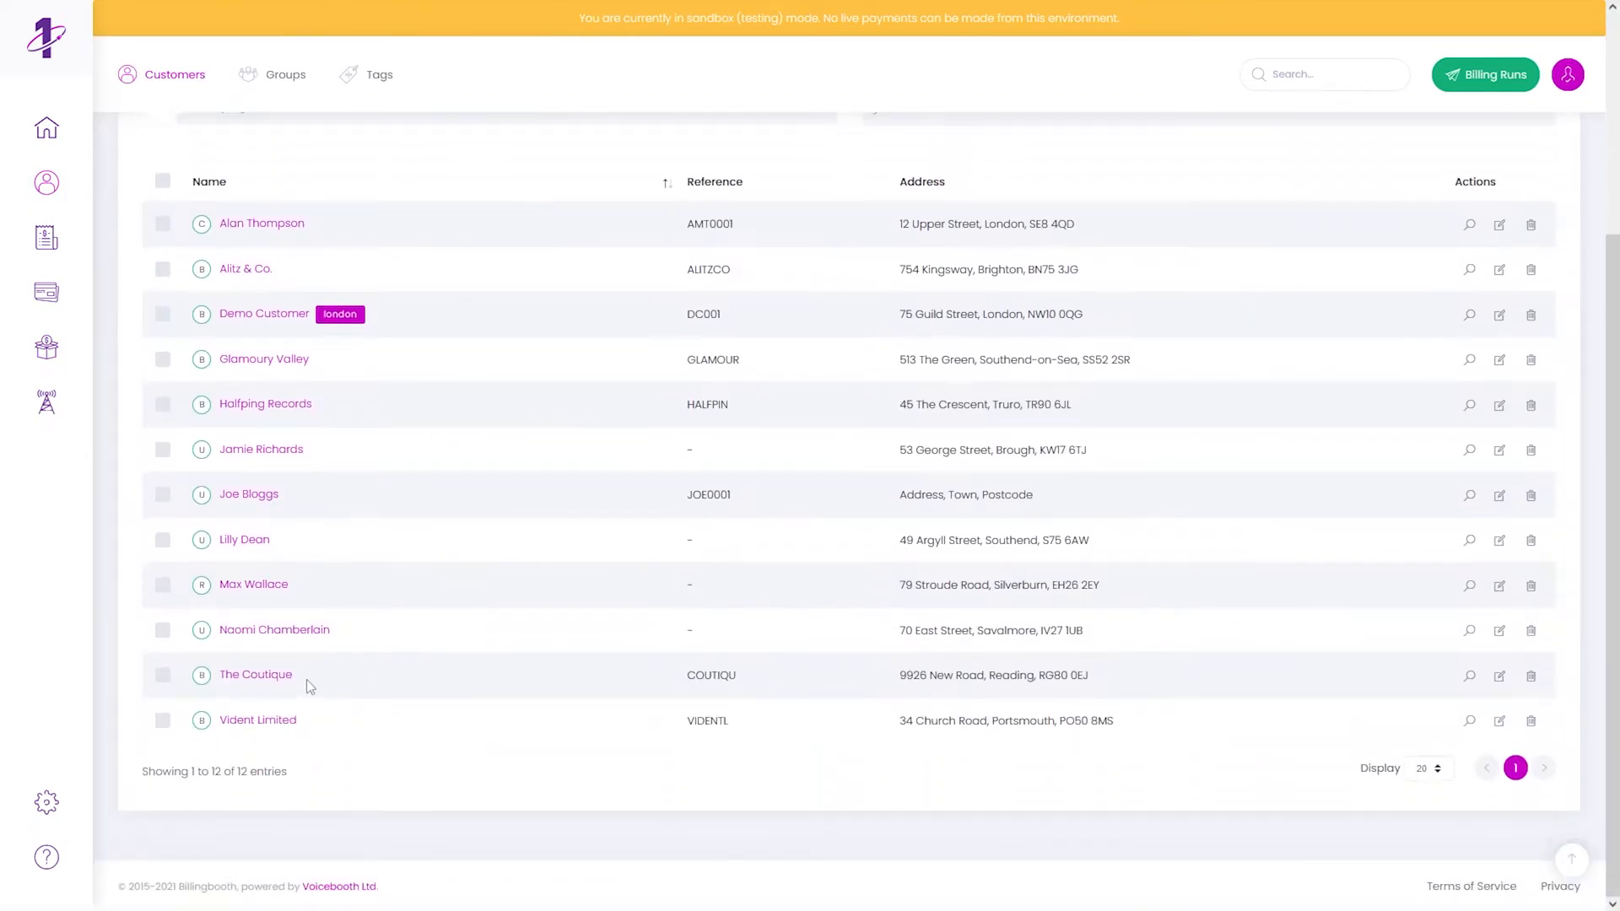
left_click(260, 675)
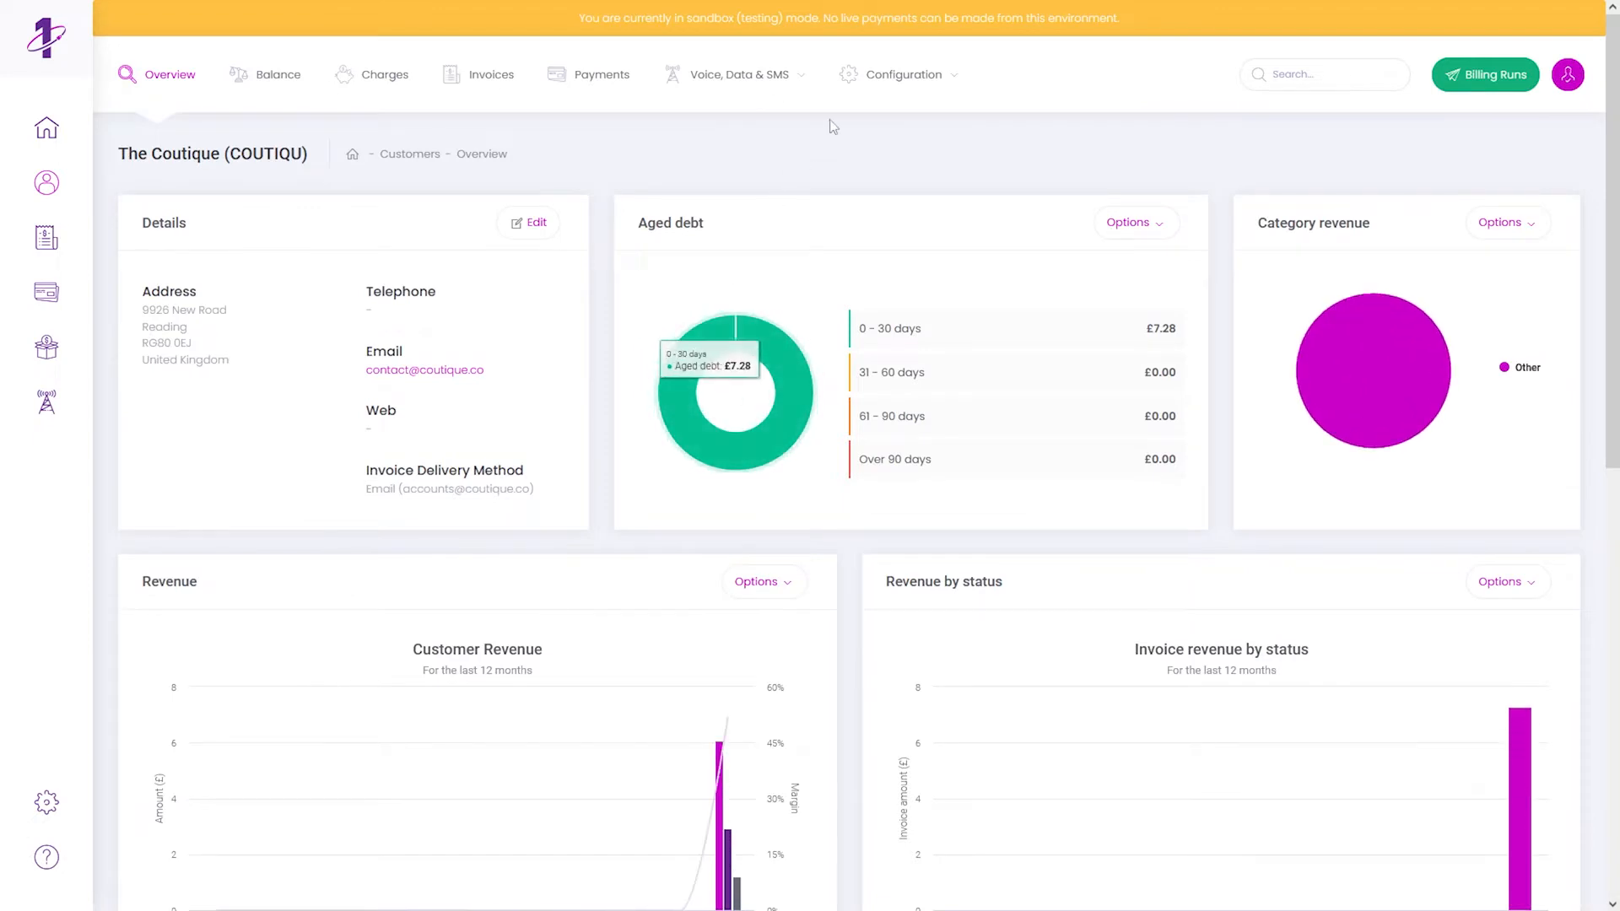
mouse_move(870, 89)
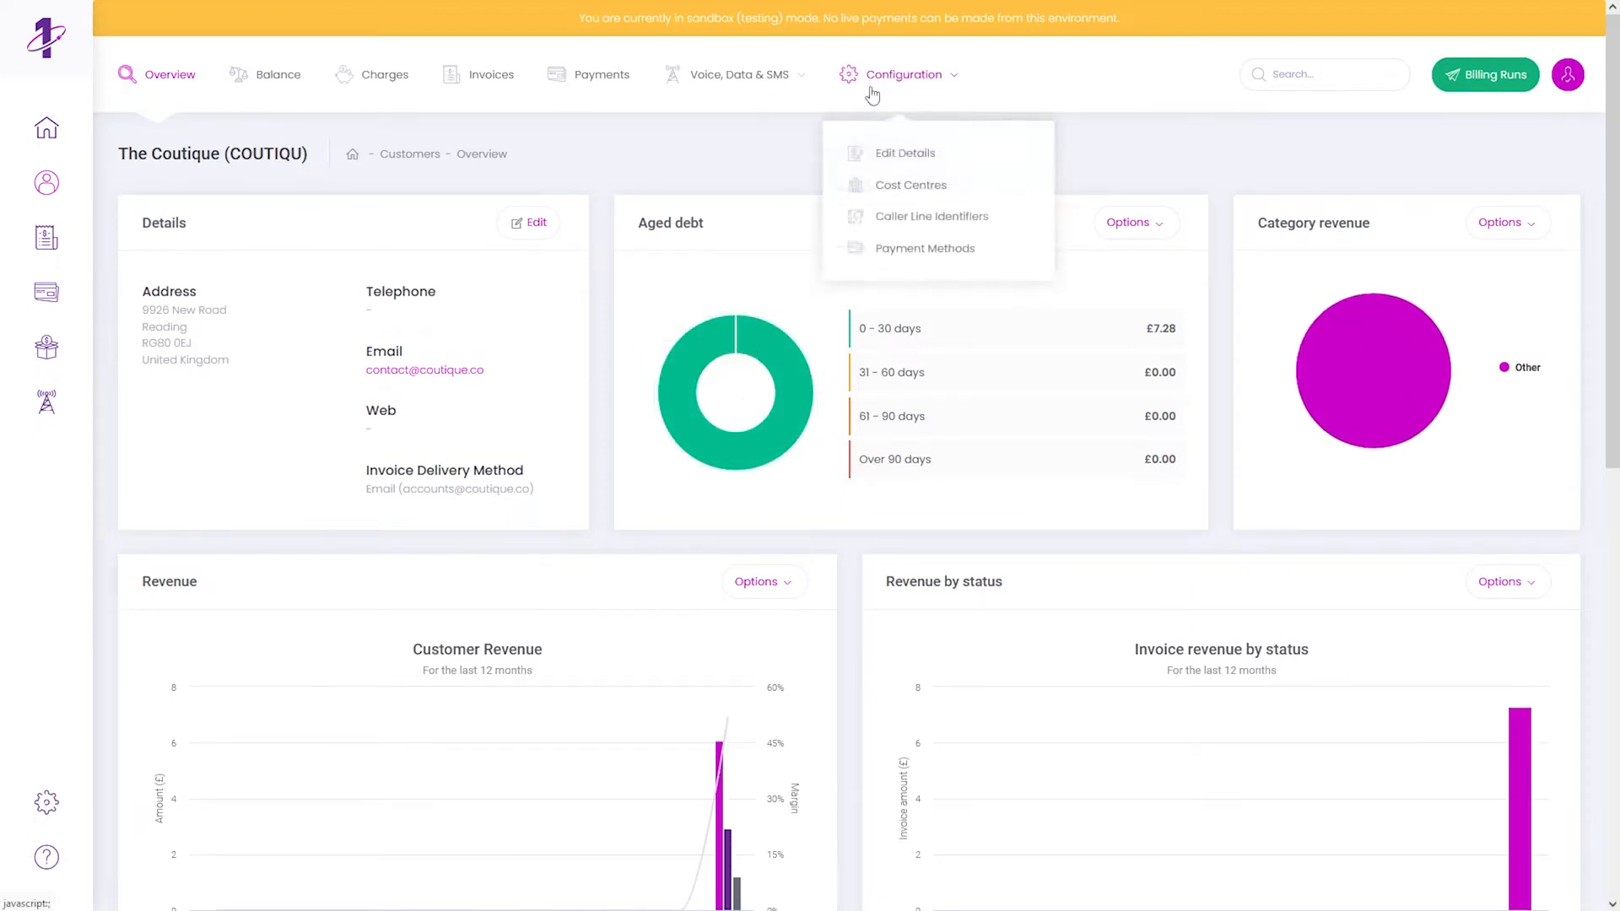
left_click(898, 222)
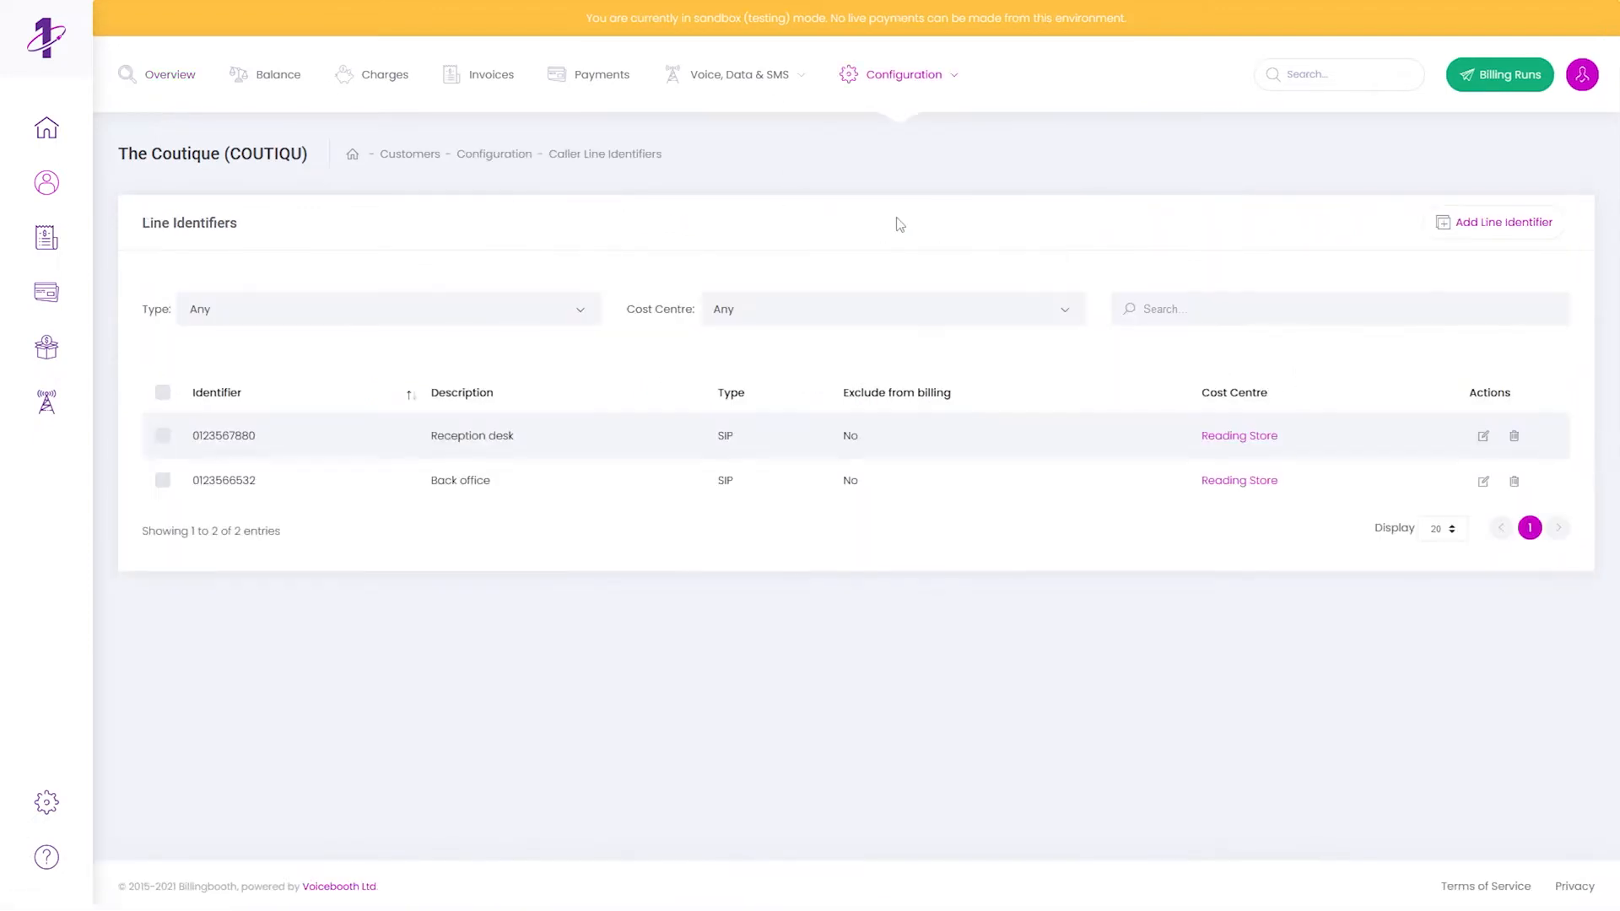
left_click(1513, 221)
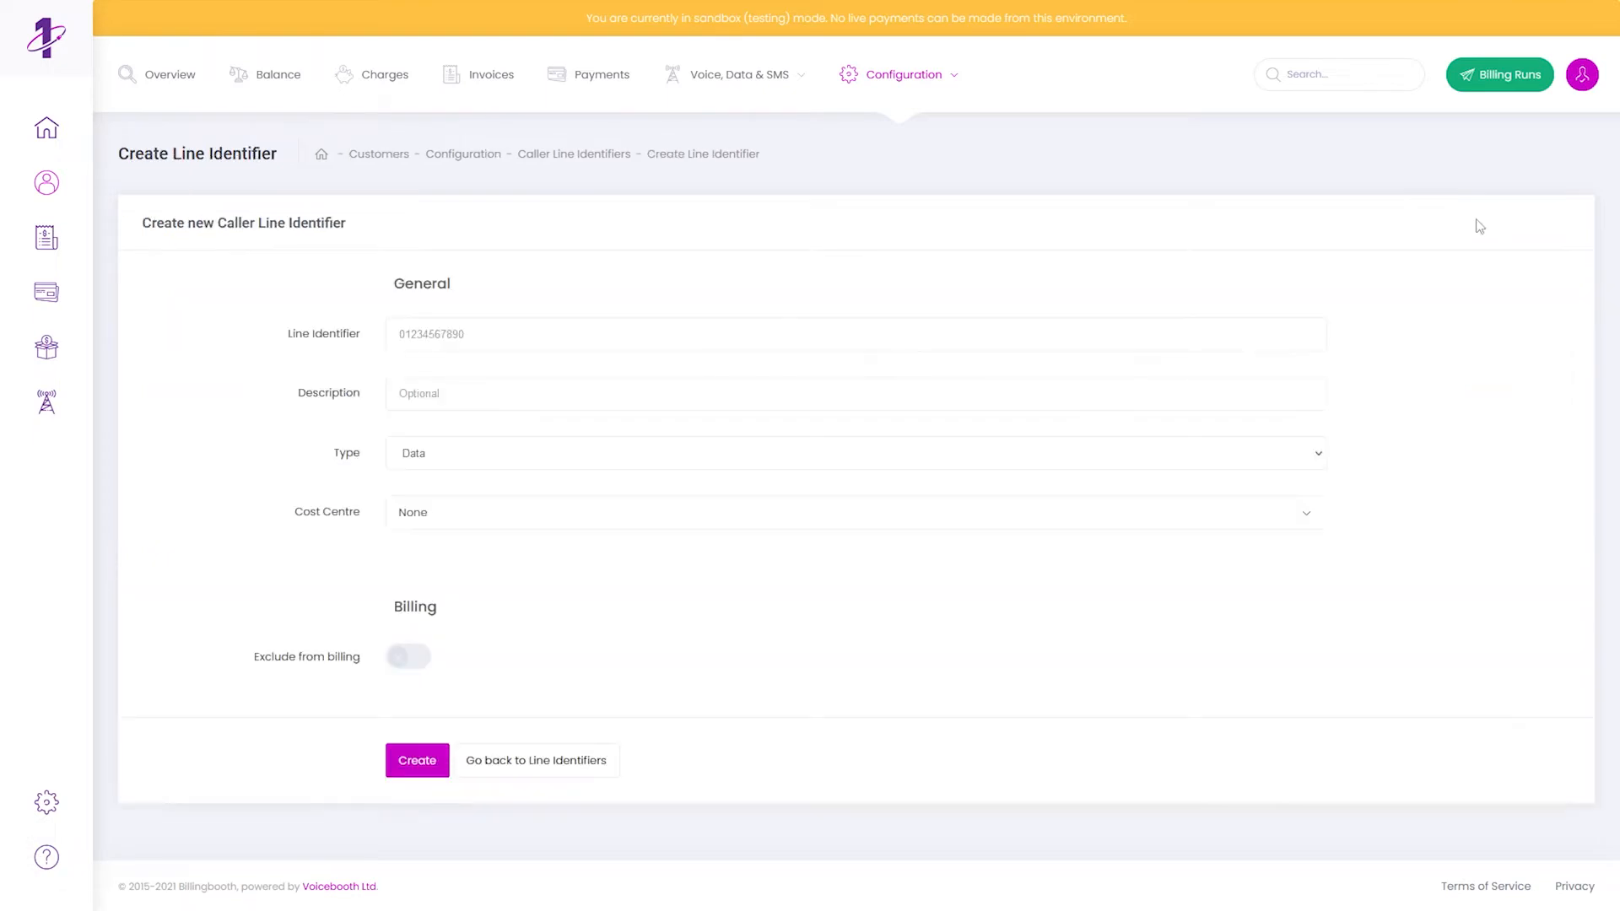
left_click(561, 344)
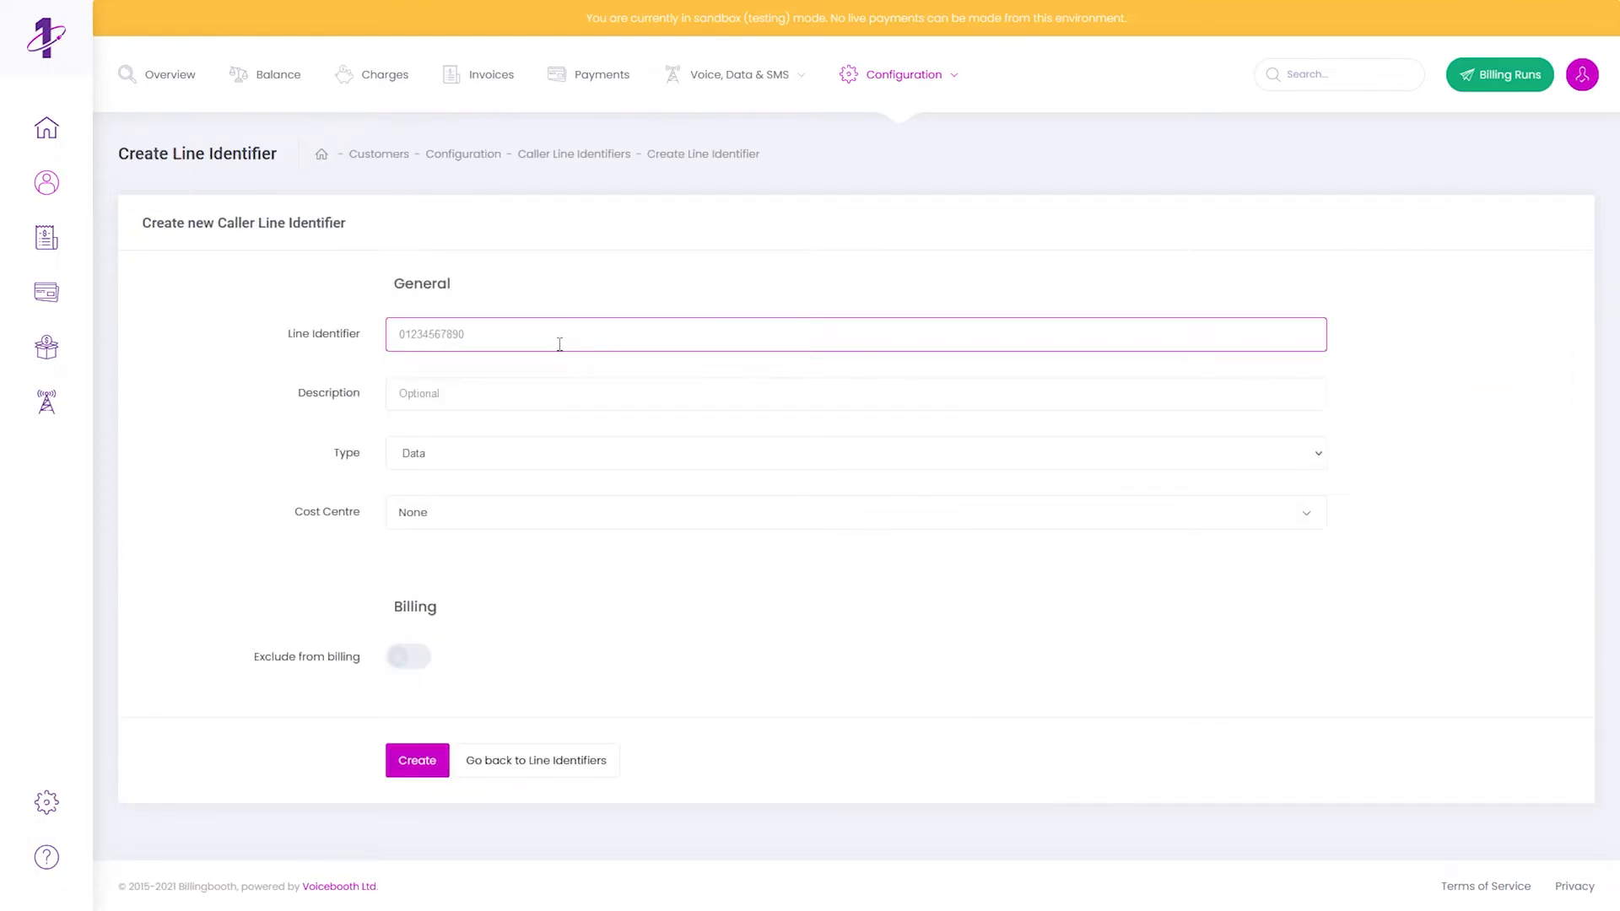
left_click(426, 456)
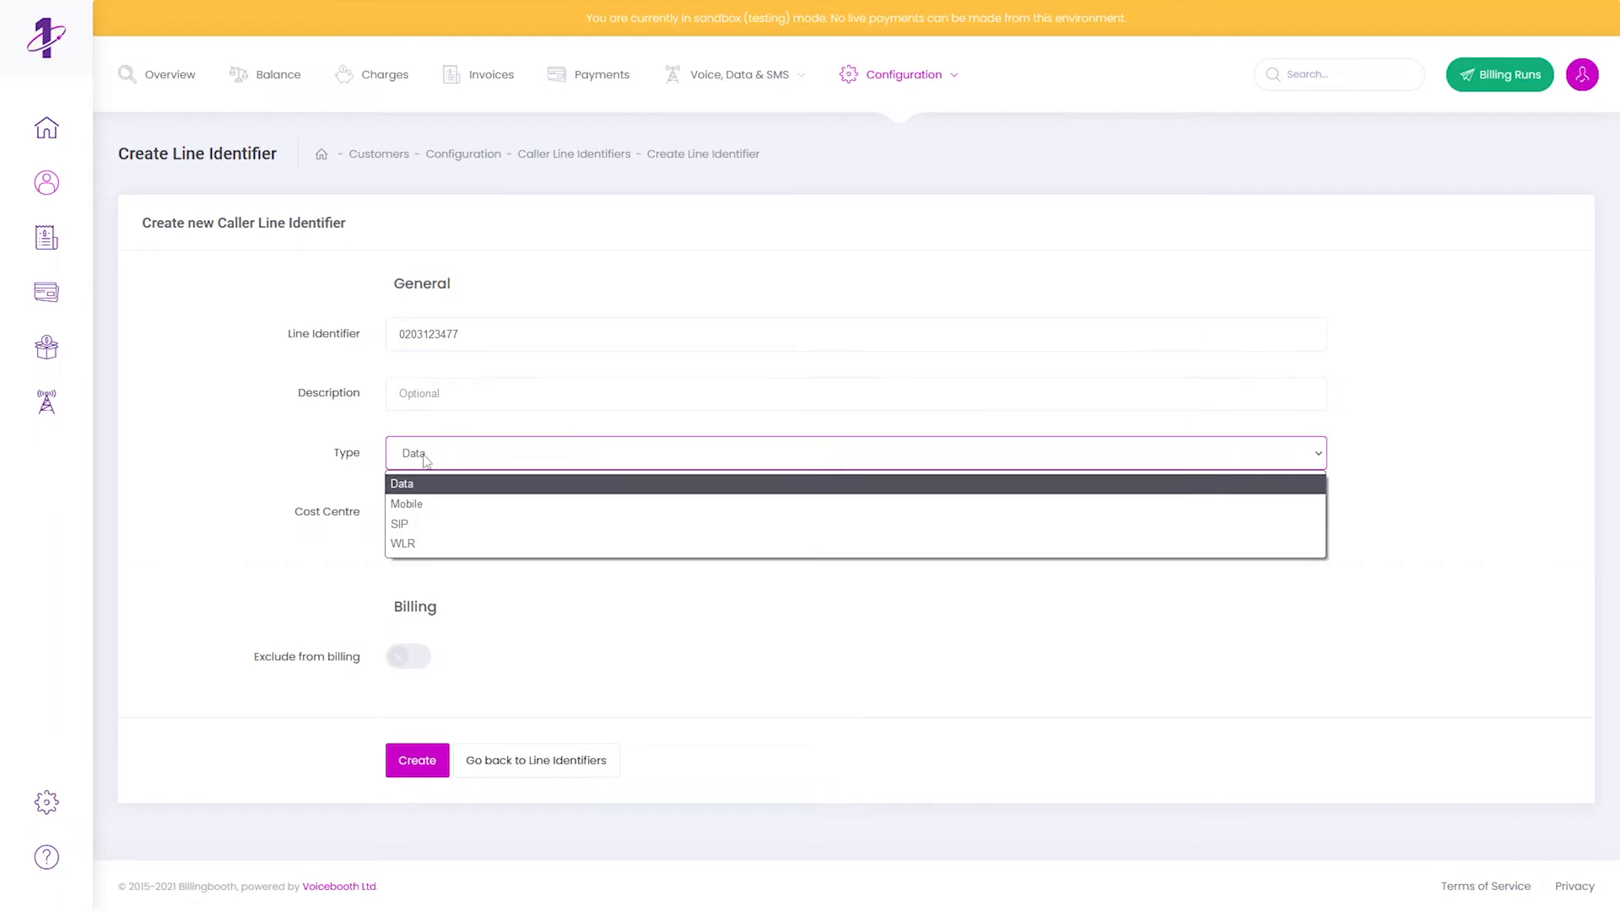
left_click(400, 524)
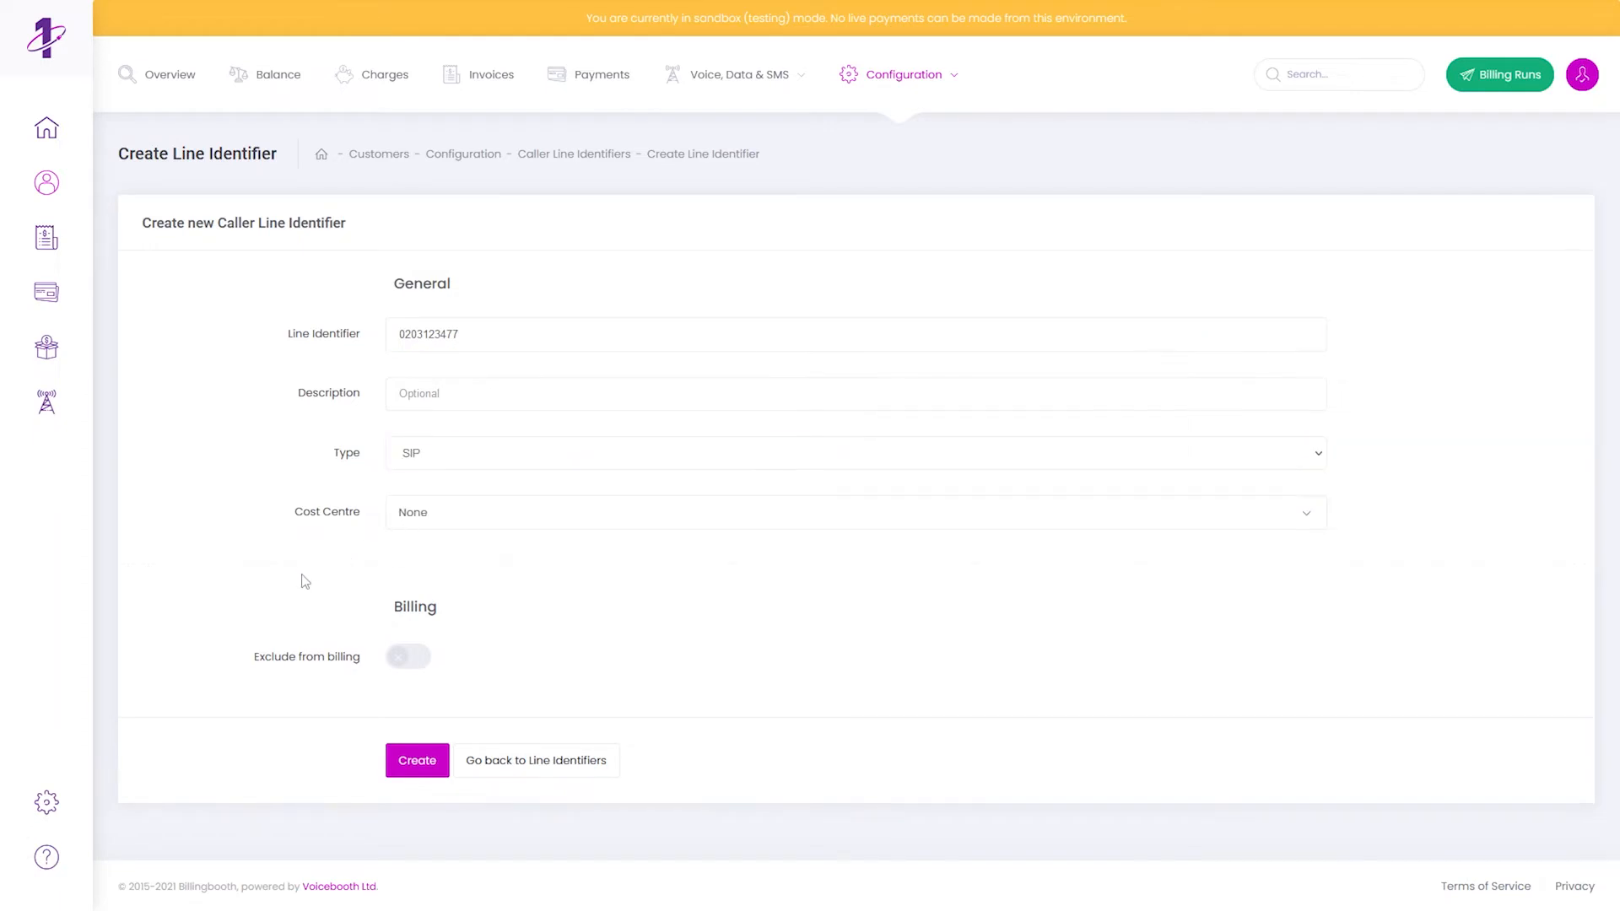
left_click(410, 762)
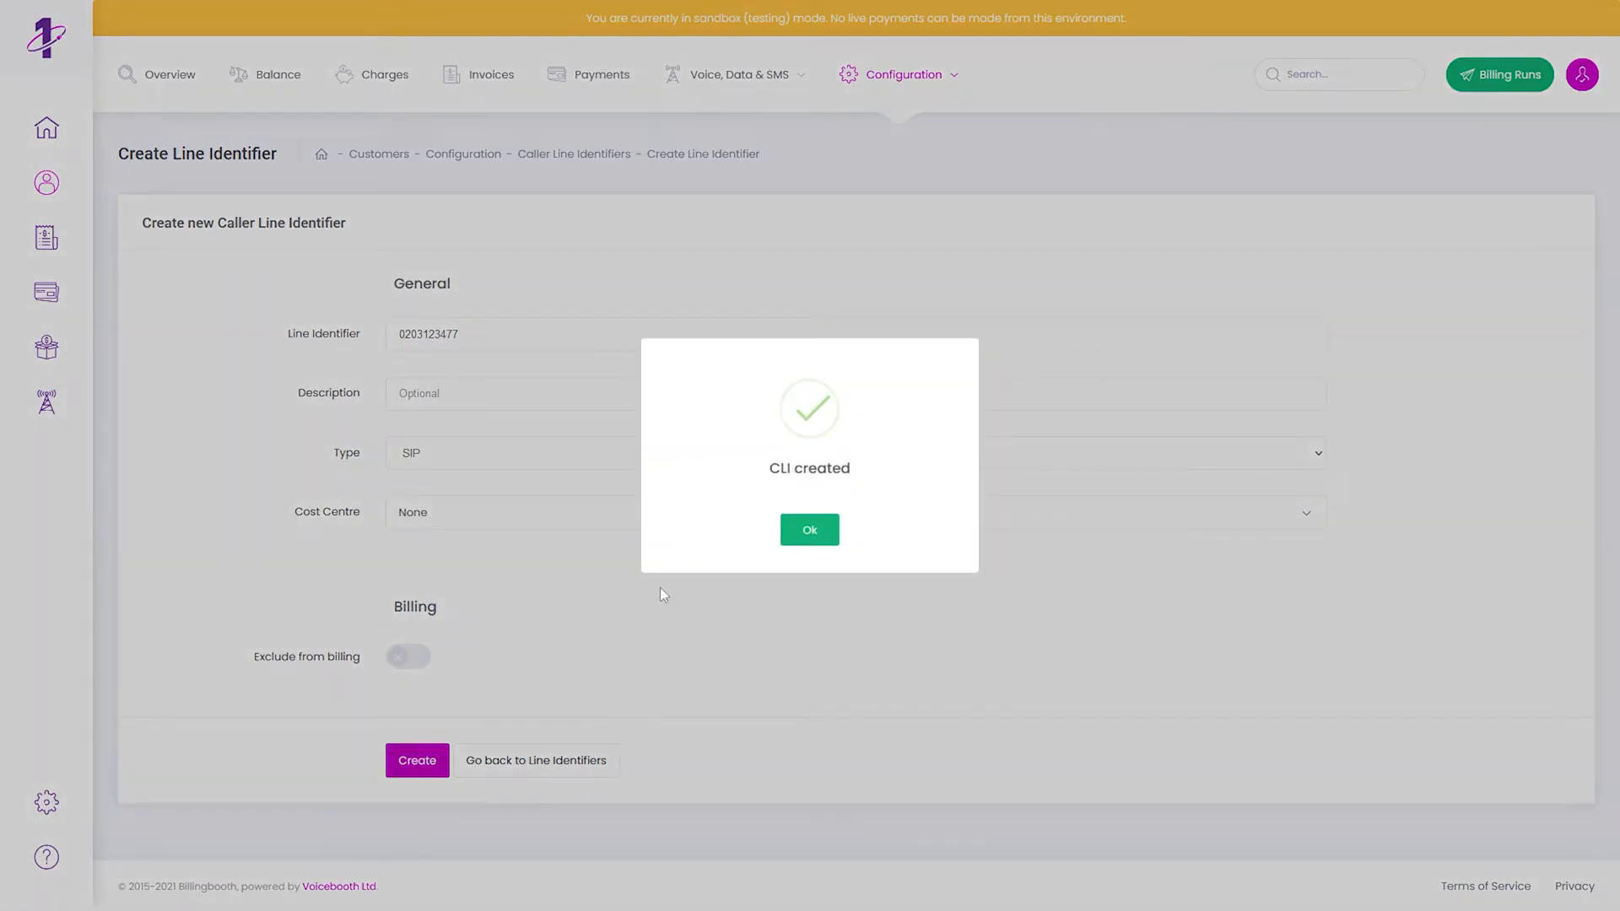
left_click(804, 532)
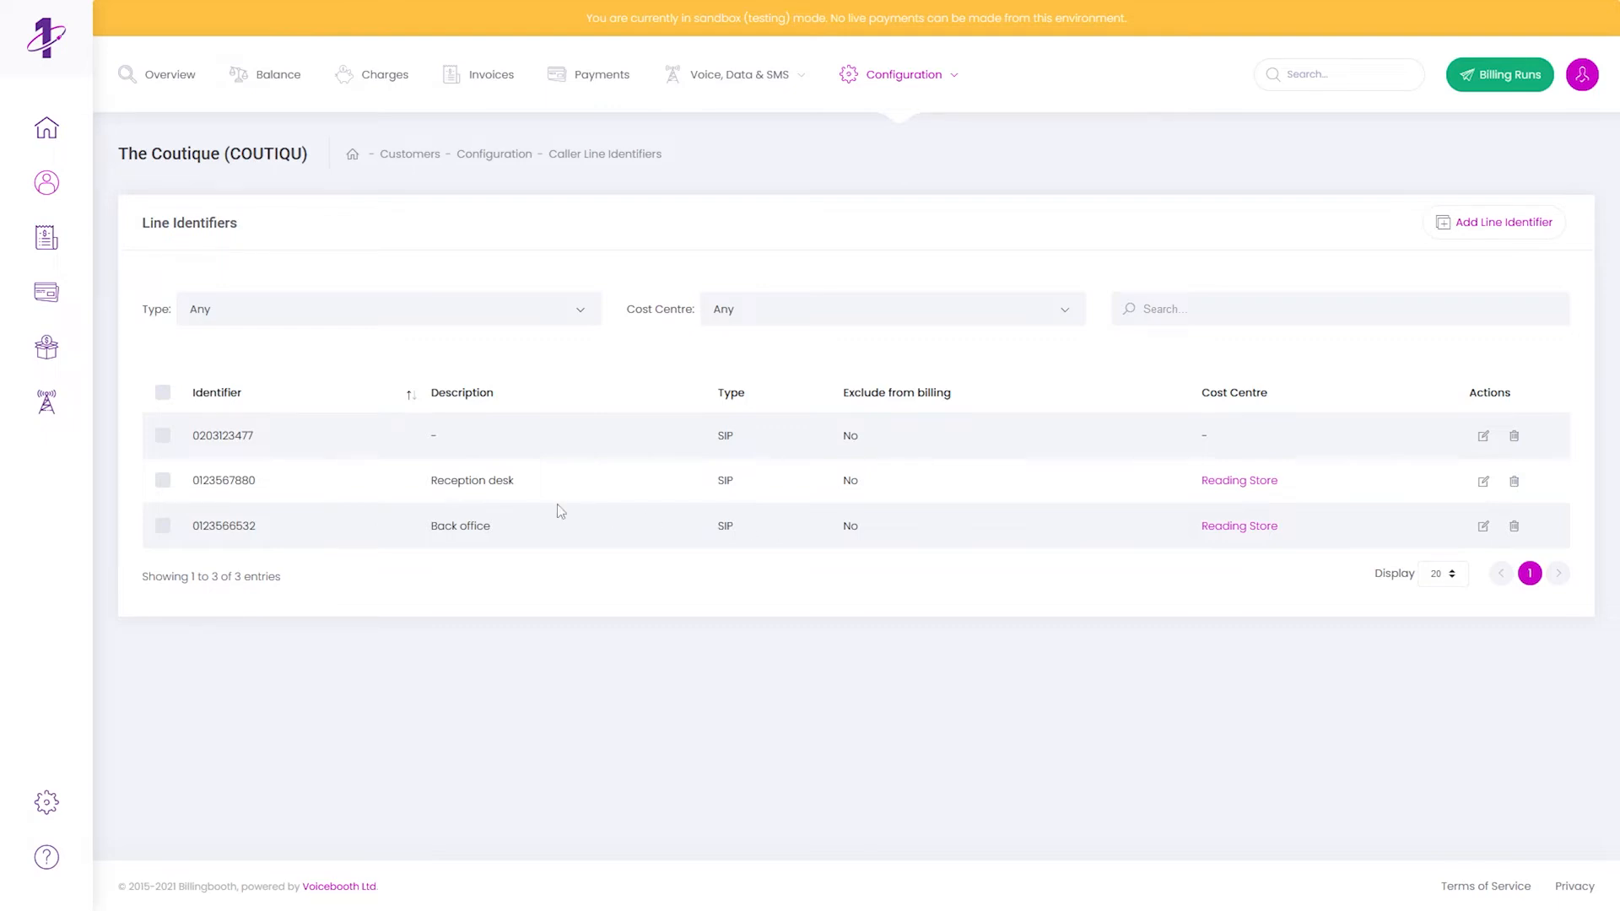
- View Billingbooth_SampleSDR_Nov2021.csv's charges from Existing Service Files
left_click(59, 356)
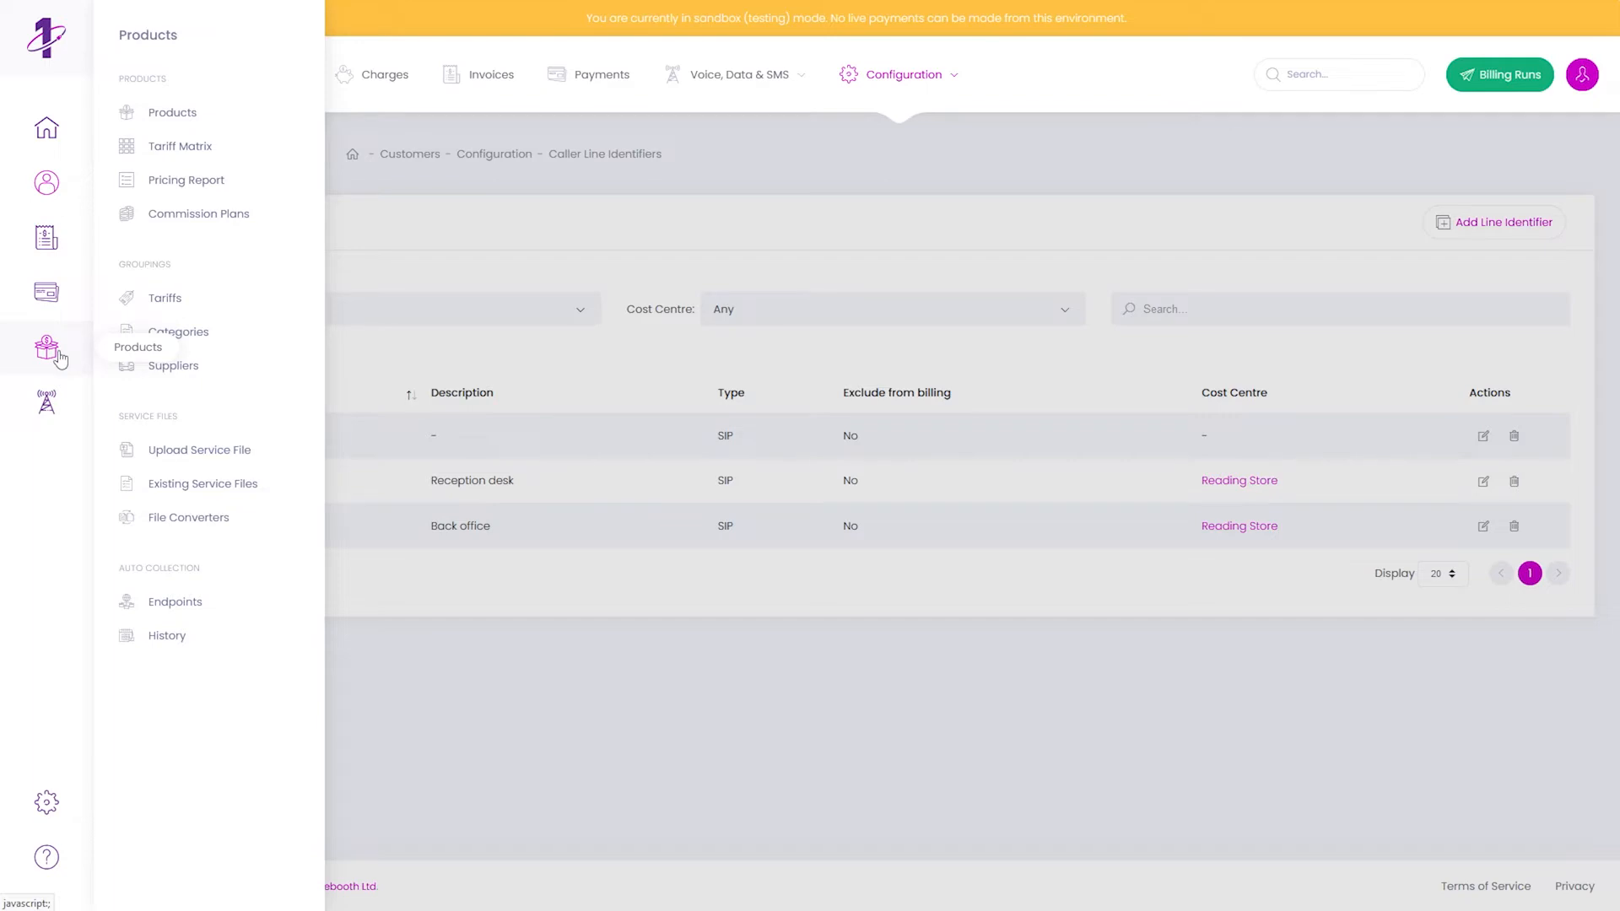
left_click(187, 487)
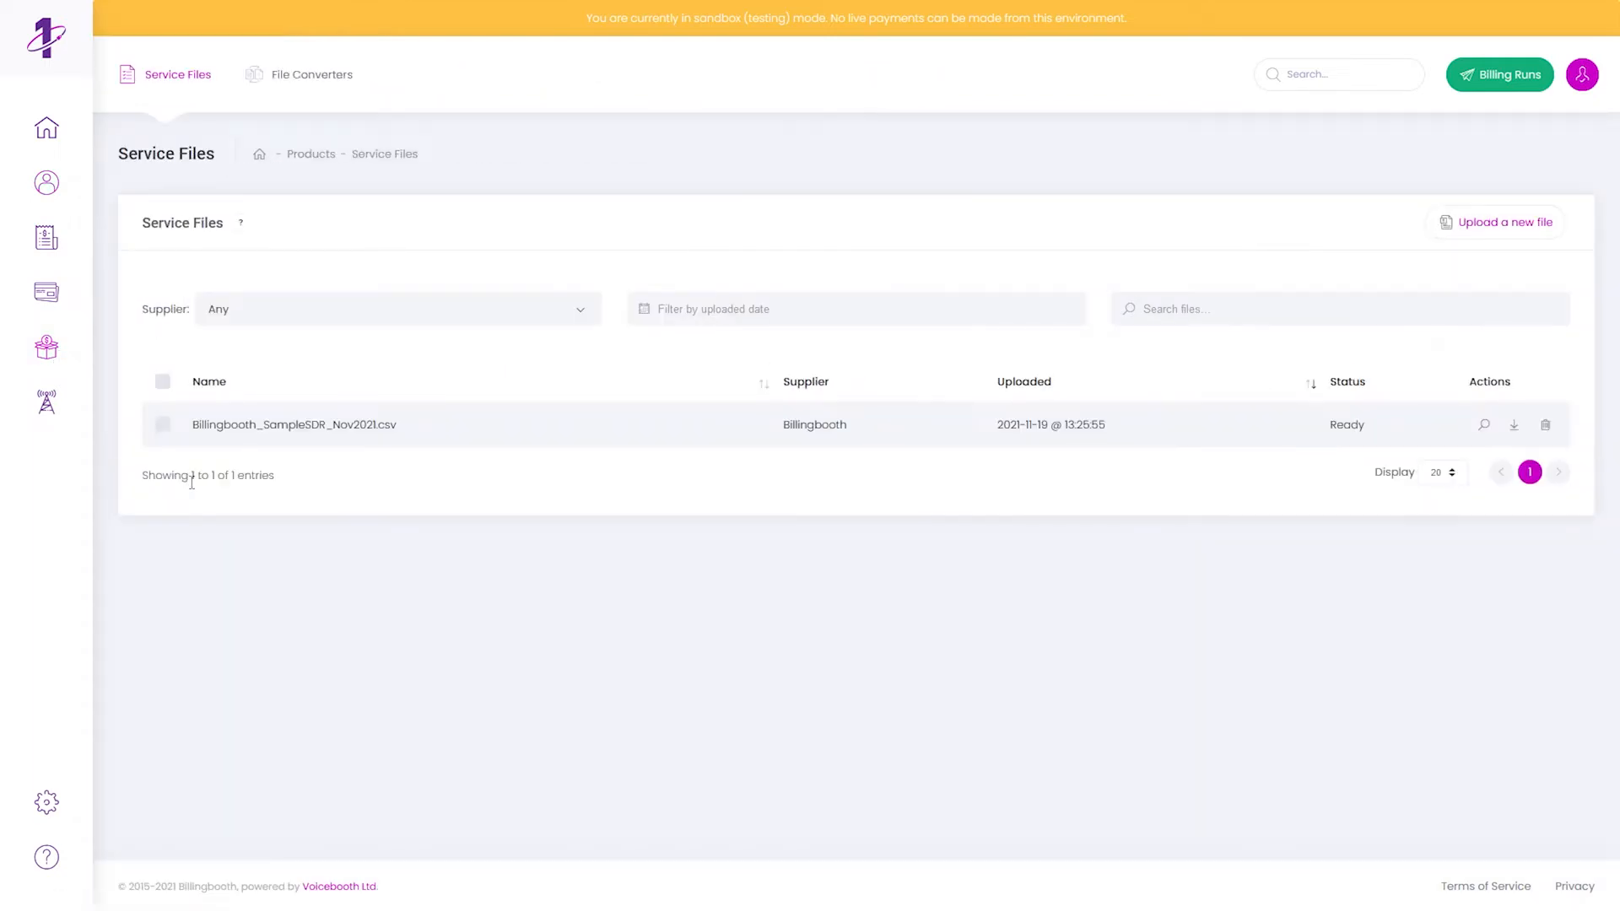
left_click(1486, 429)
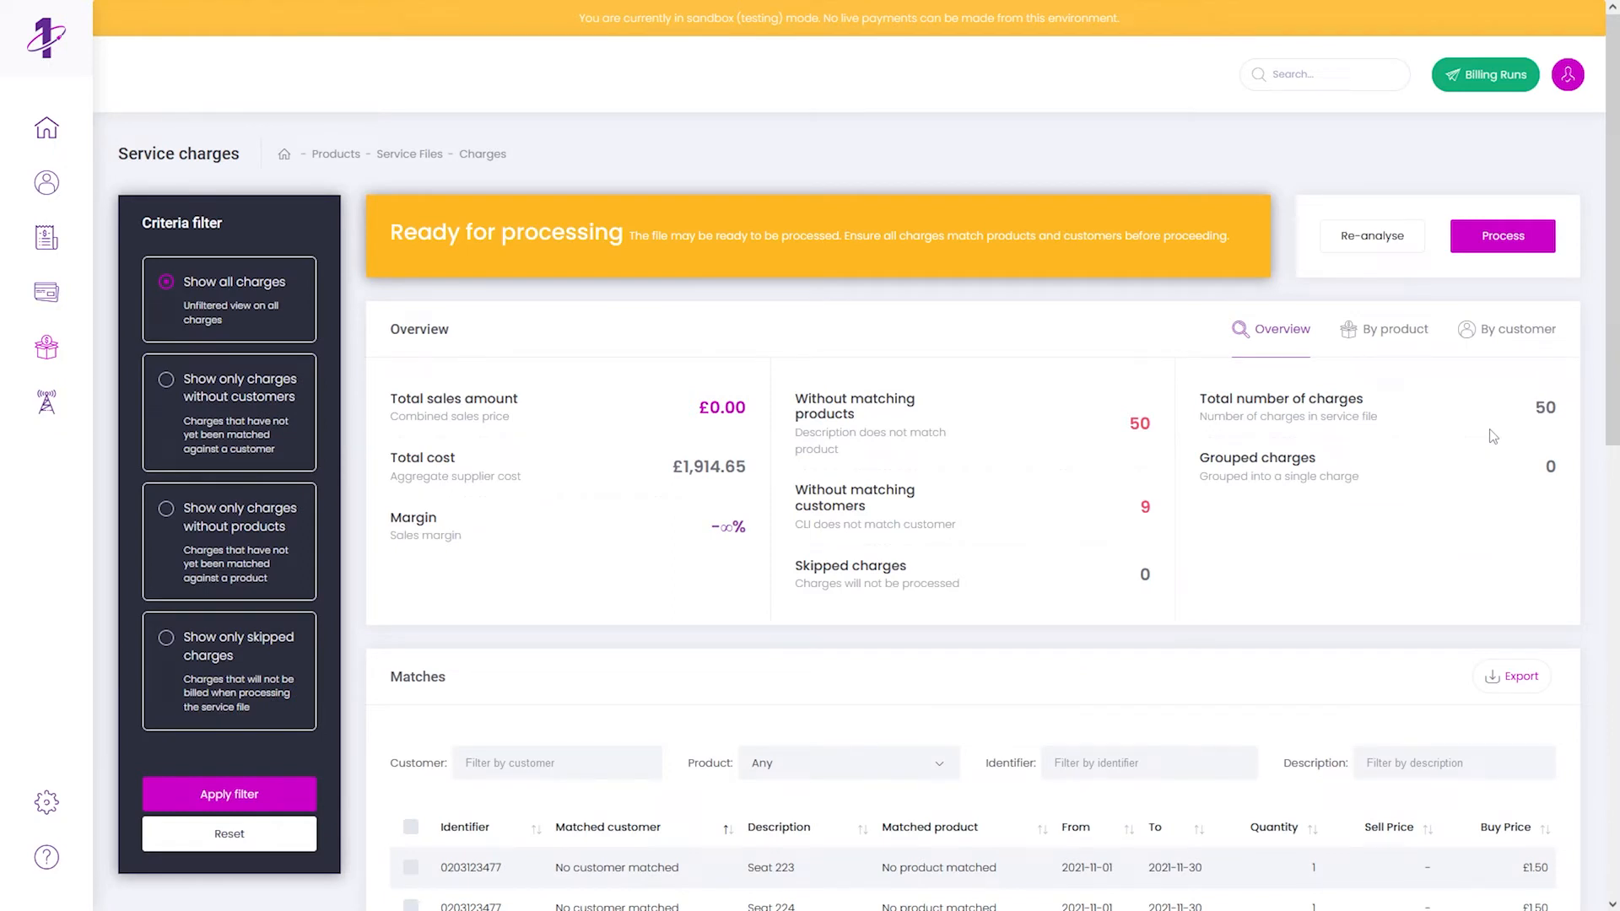
- Re-analyse the charges so none remain without a matching customer (Alitz & Co)
left_click(1362, 246)
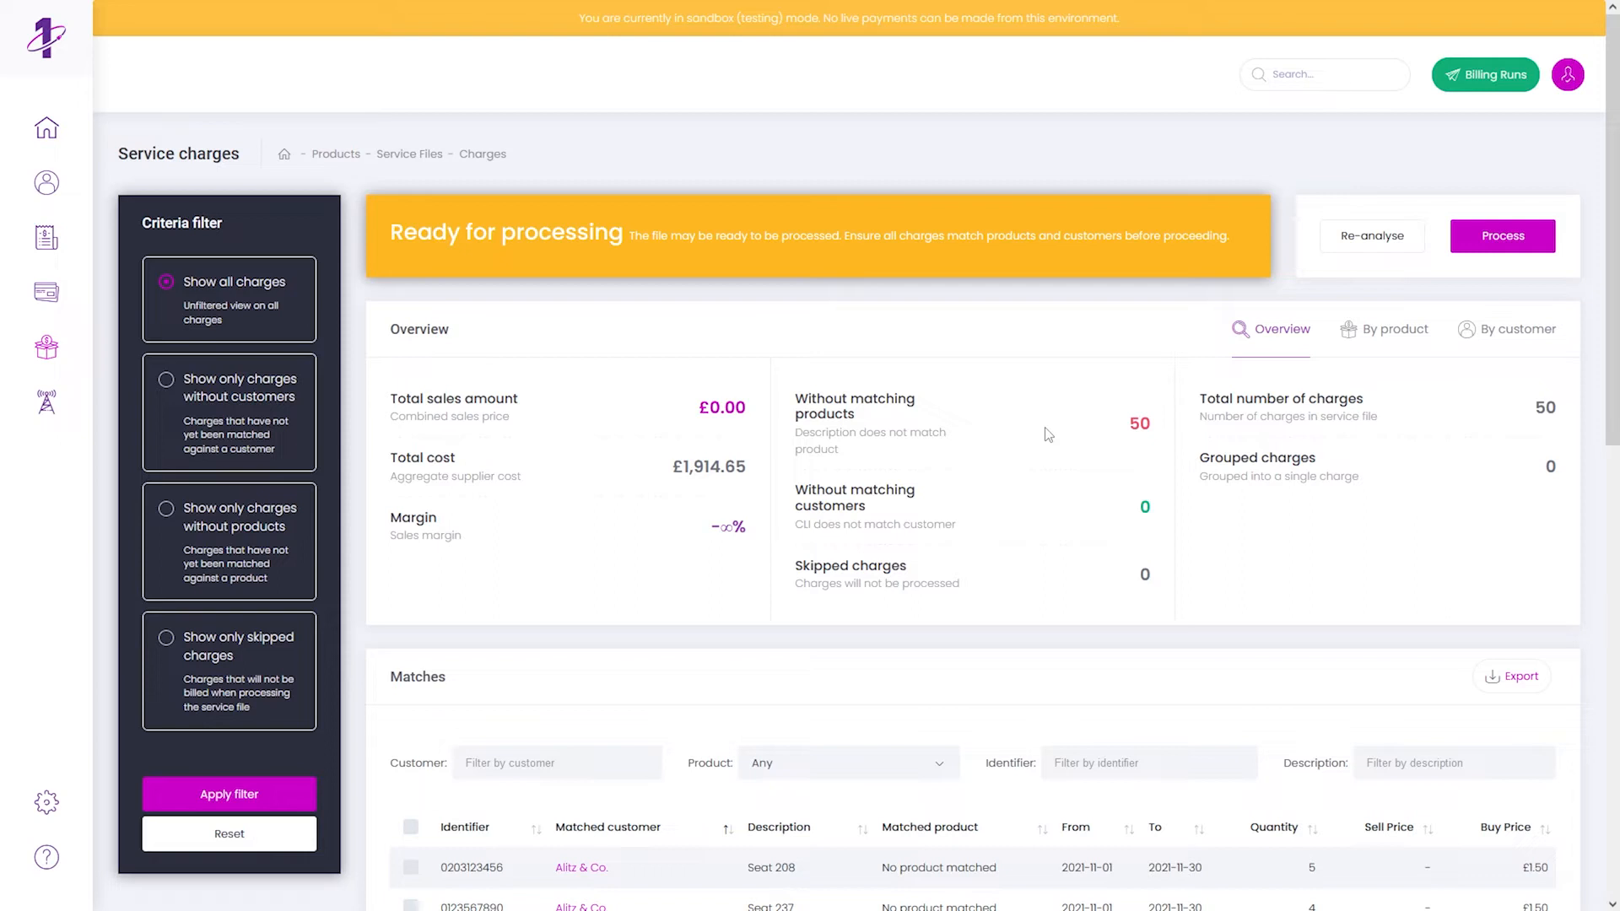
scroll(1048, 435, "down", 5)
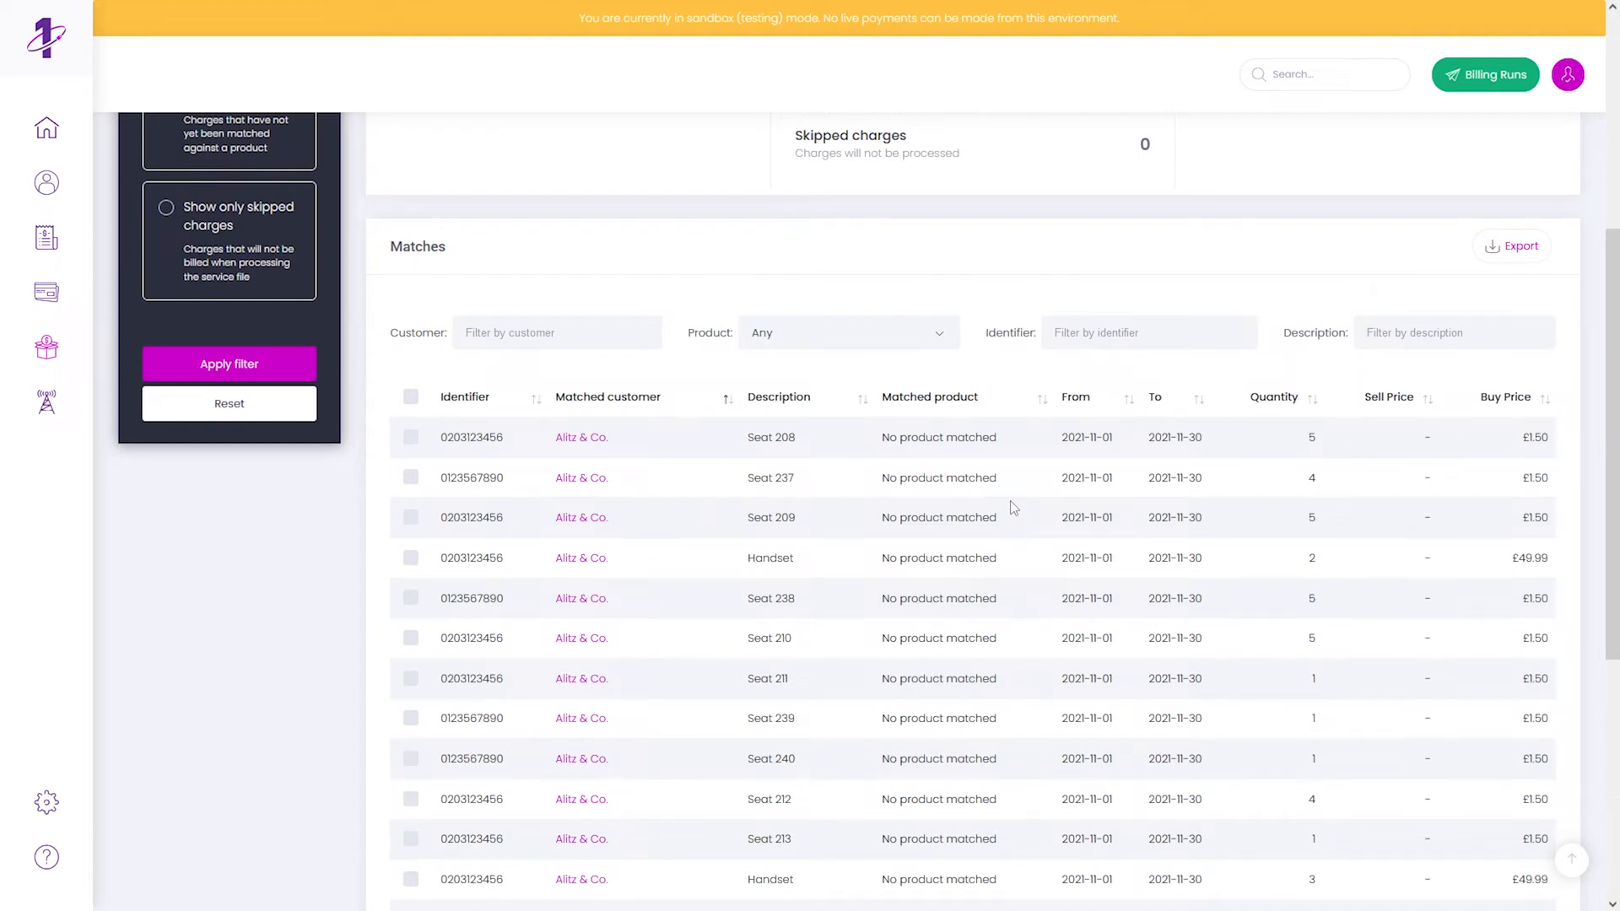
mouse_move(76, 351)
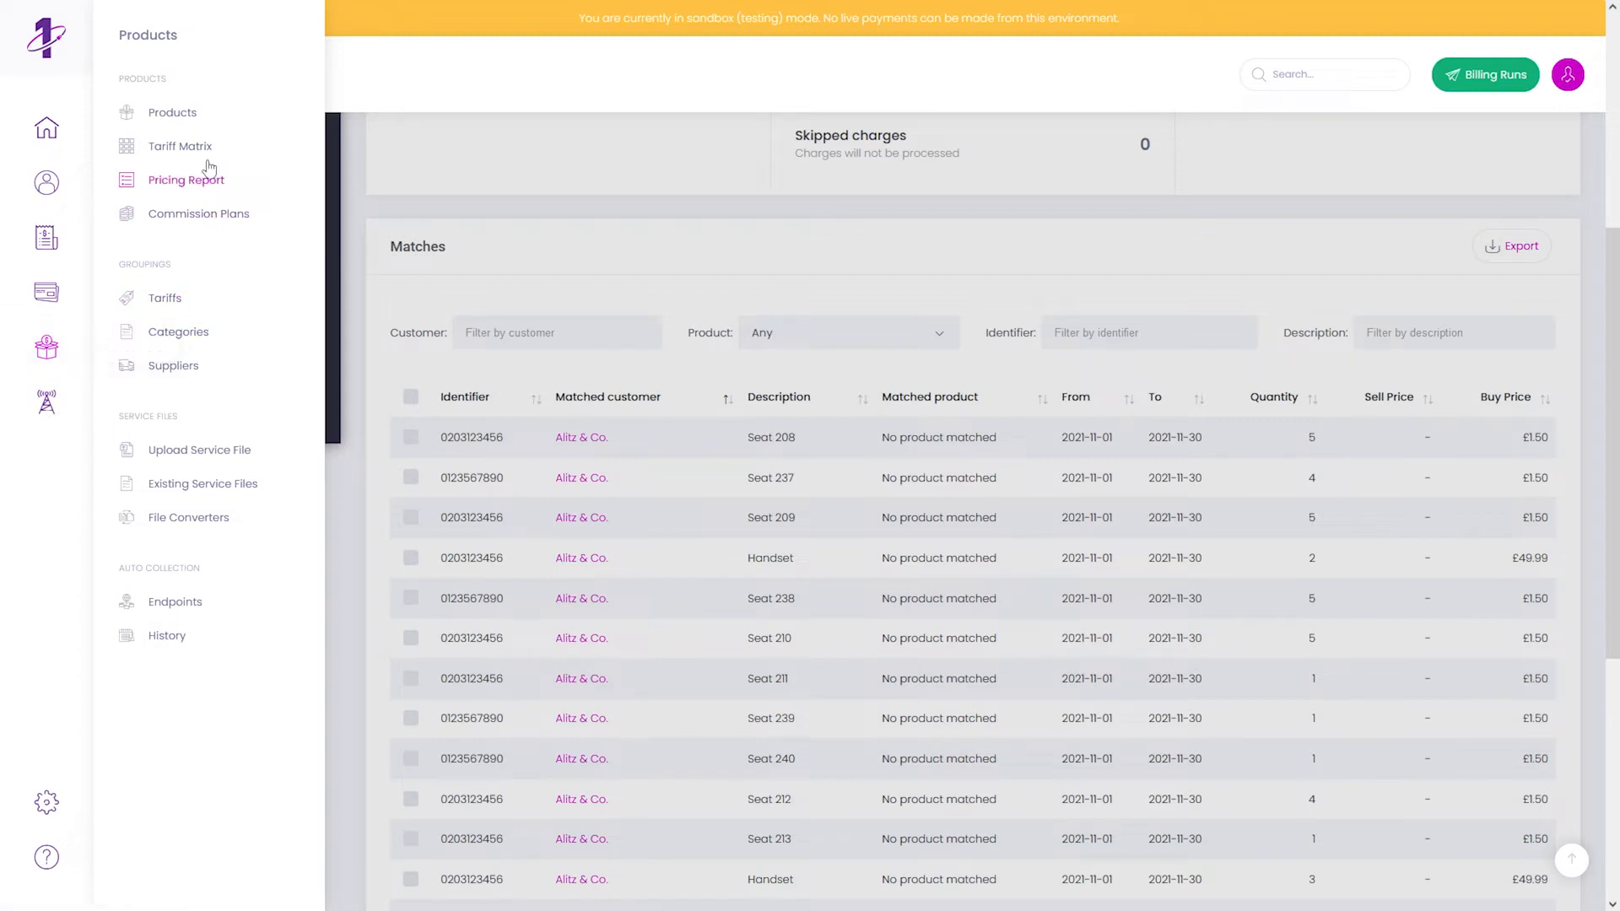
- Open the Products page in a new browser tab and switch to it
right_click(187, 119)
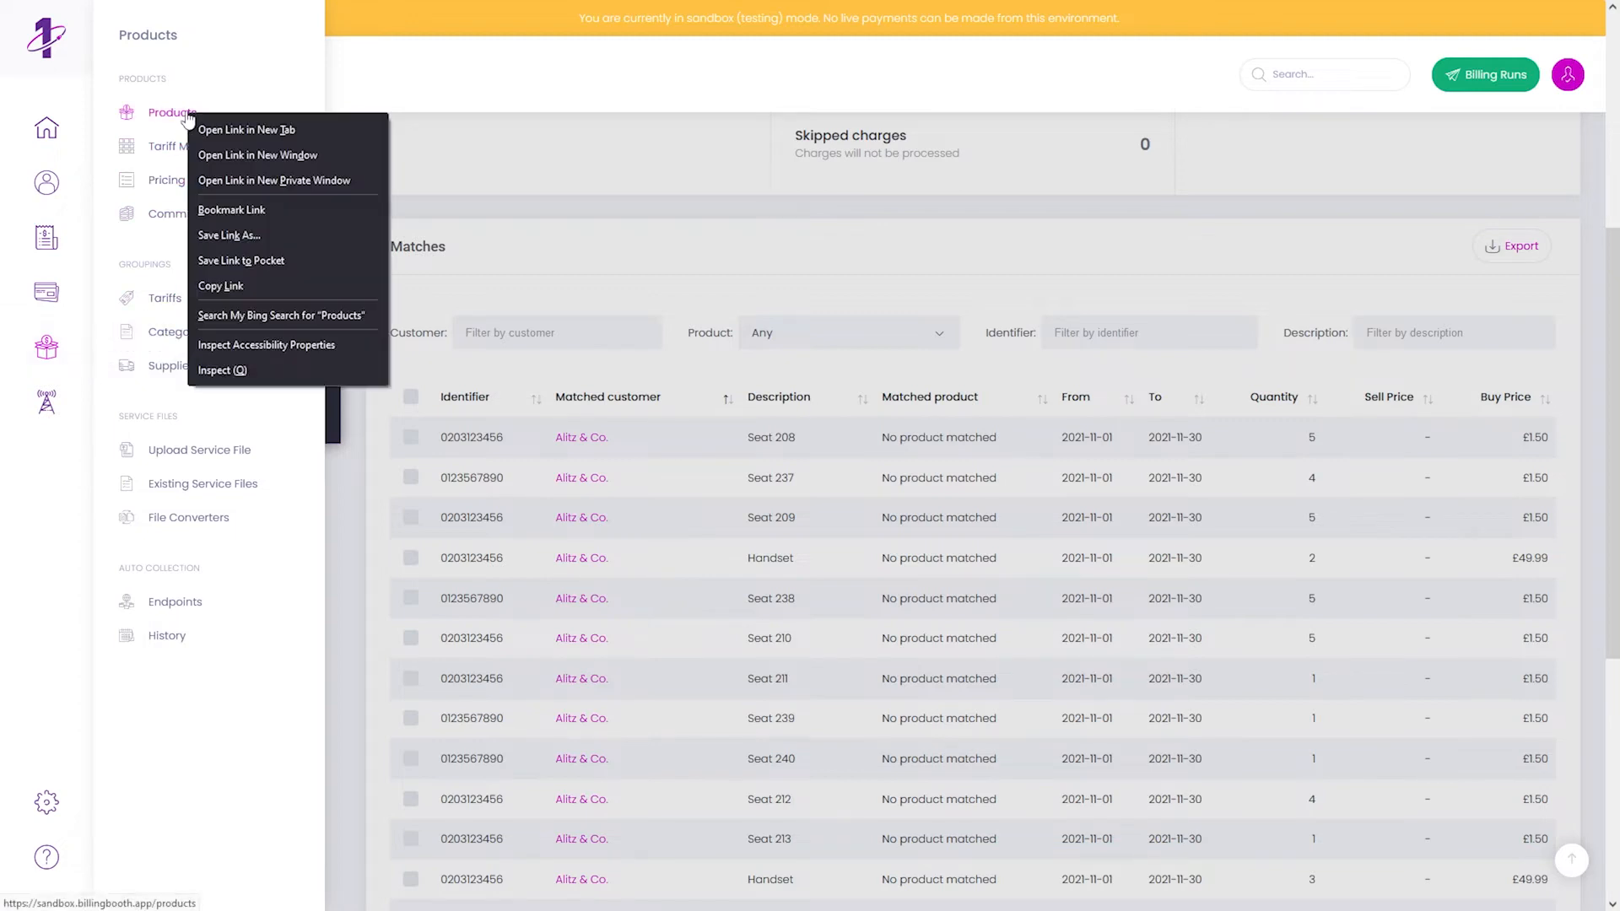
left_click(227, 131)
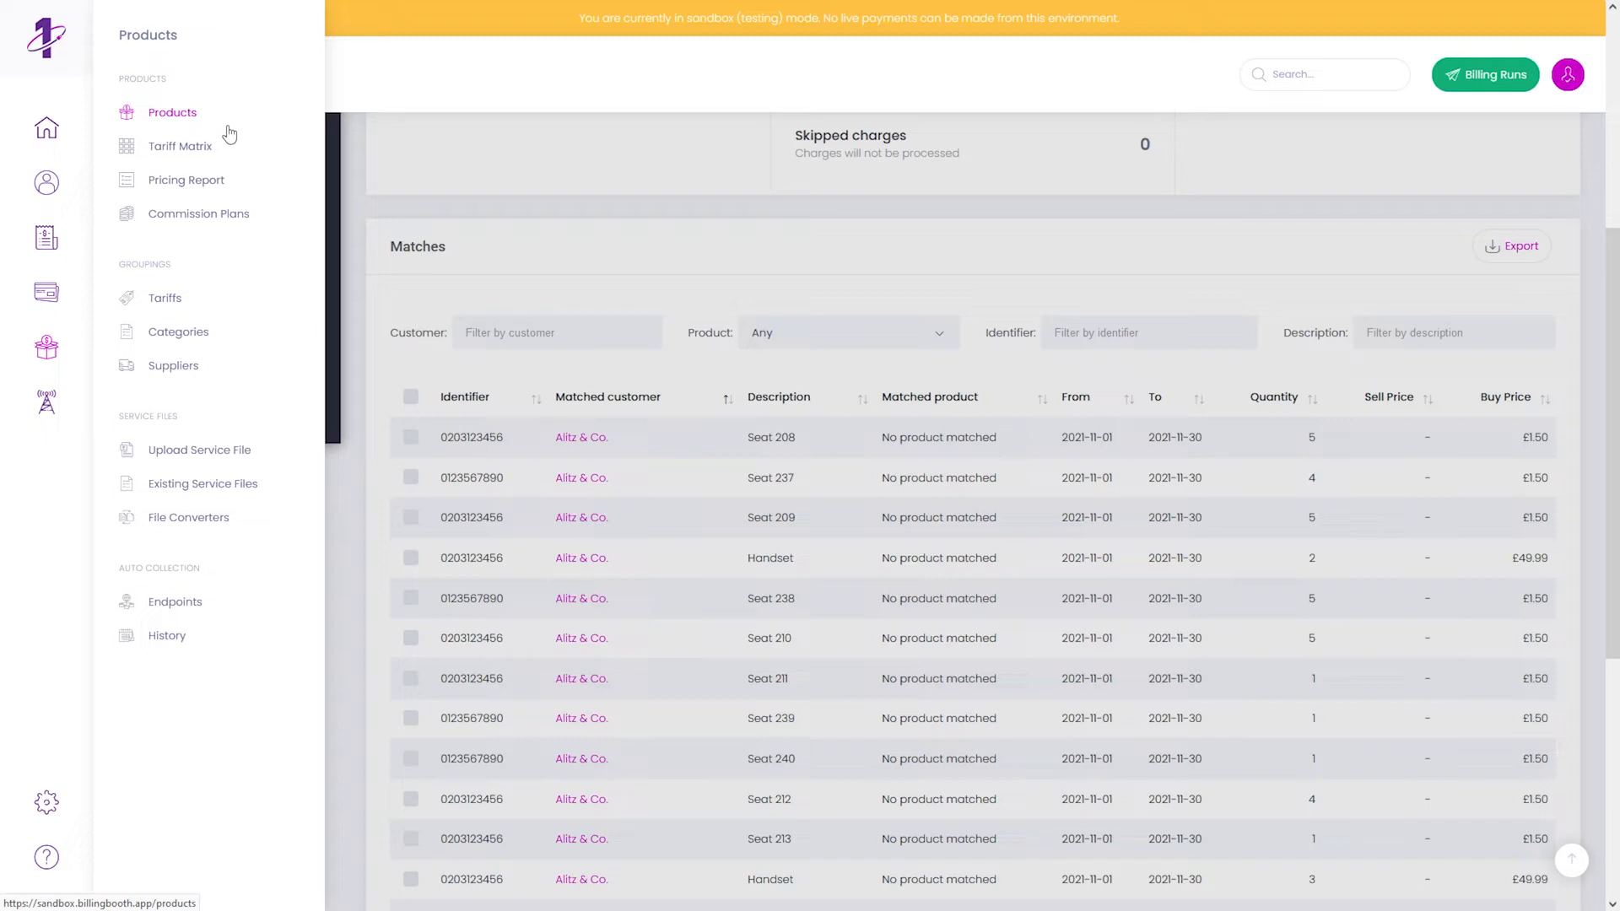
left_click(479, 200)
scroll(494, 224, "up", 5)
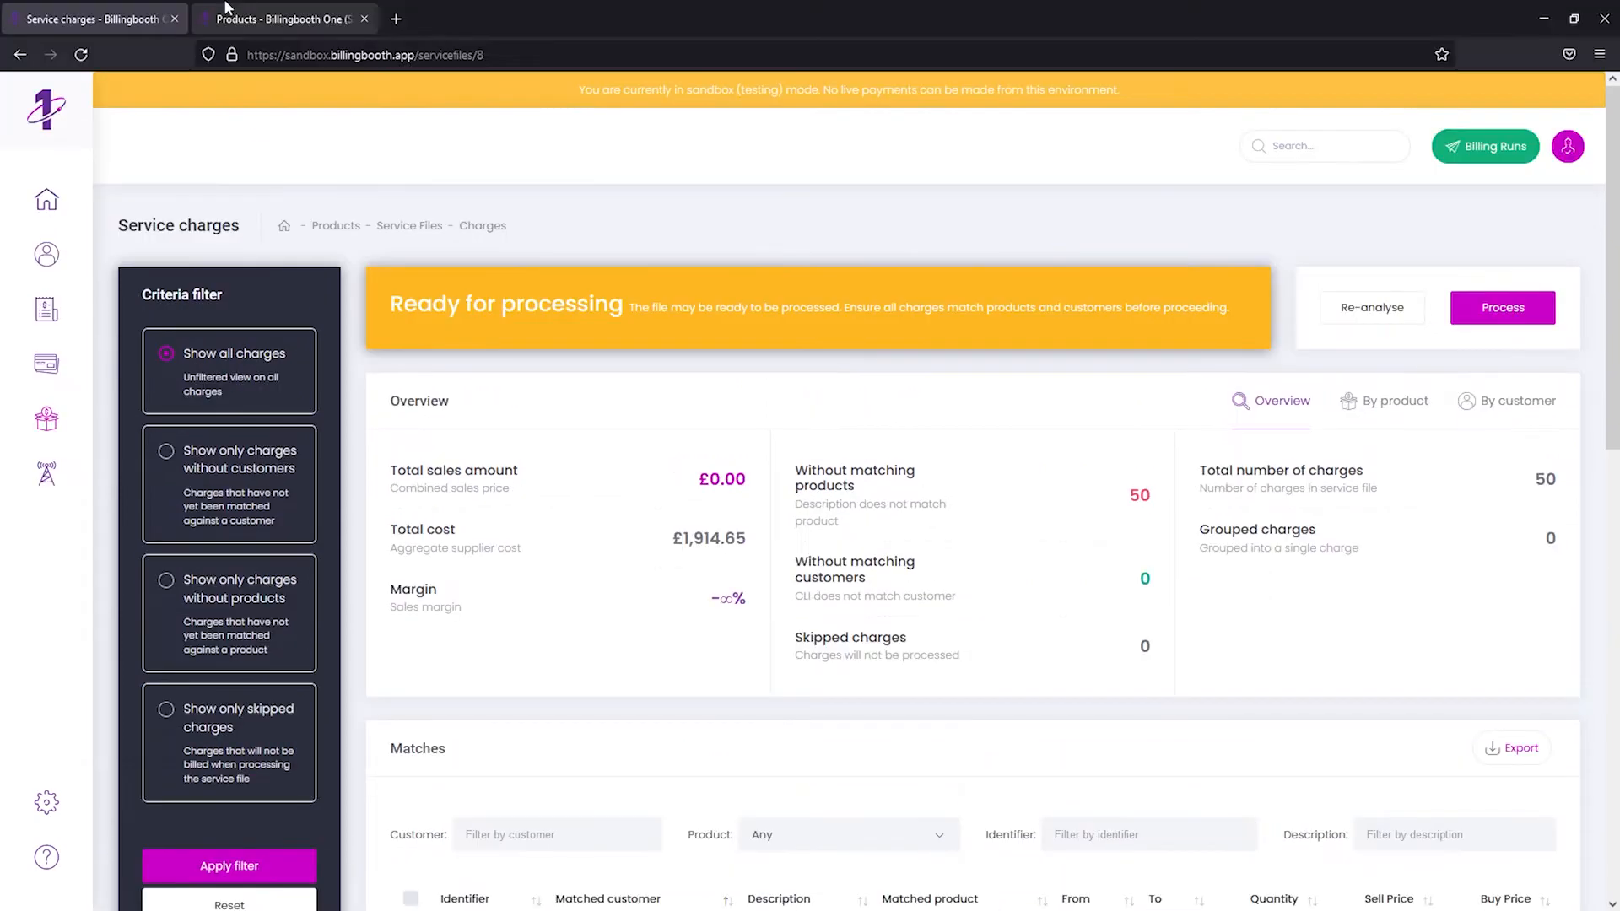
left_click(232, 19)
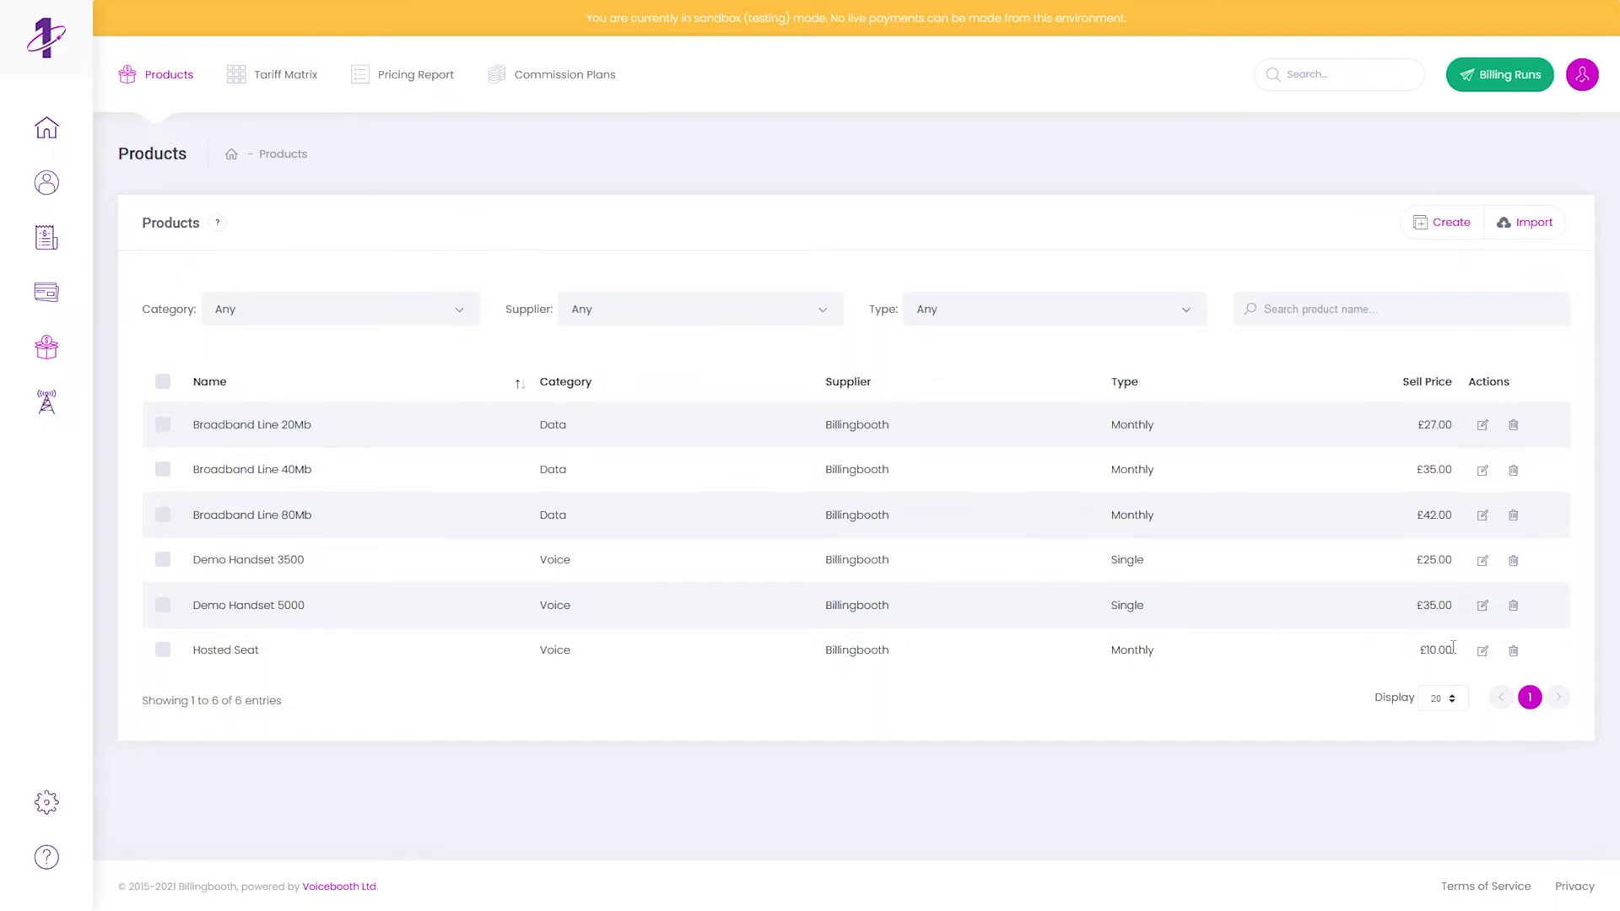
- Give Hosted Seat the service code 'Seat 208' and save the product
left_click(1483, 651)
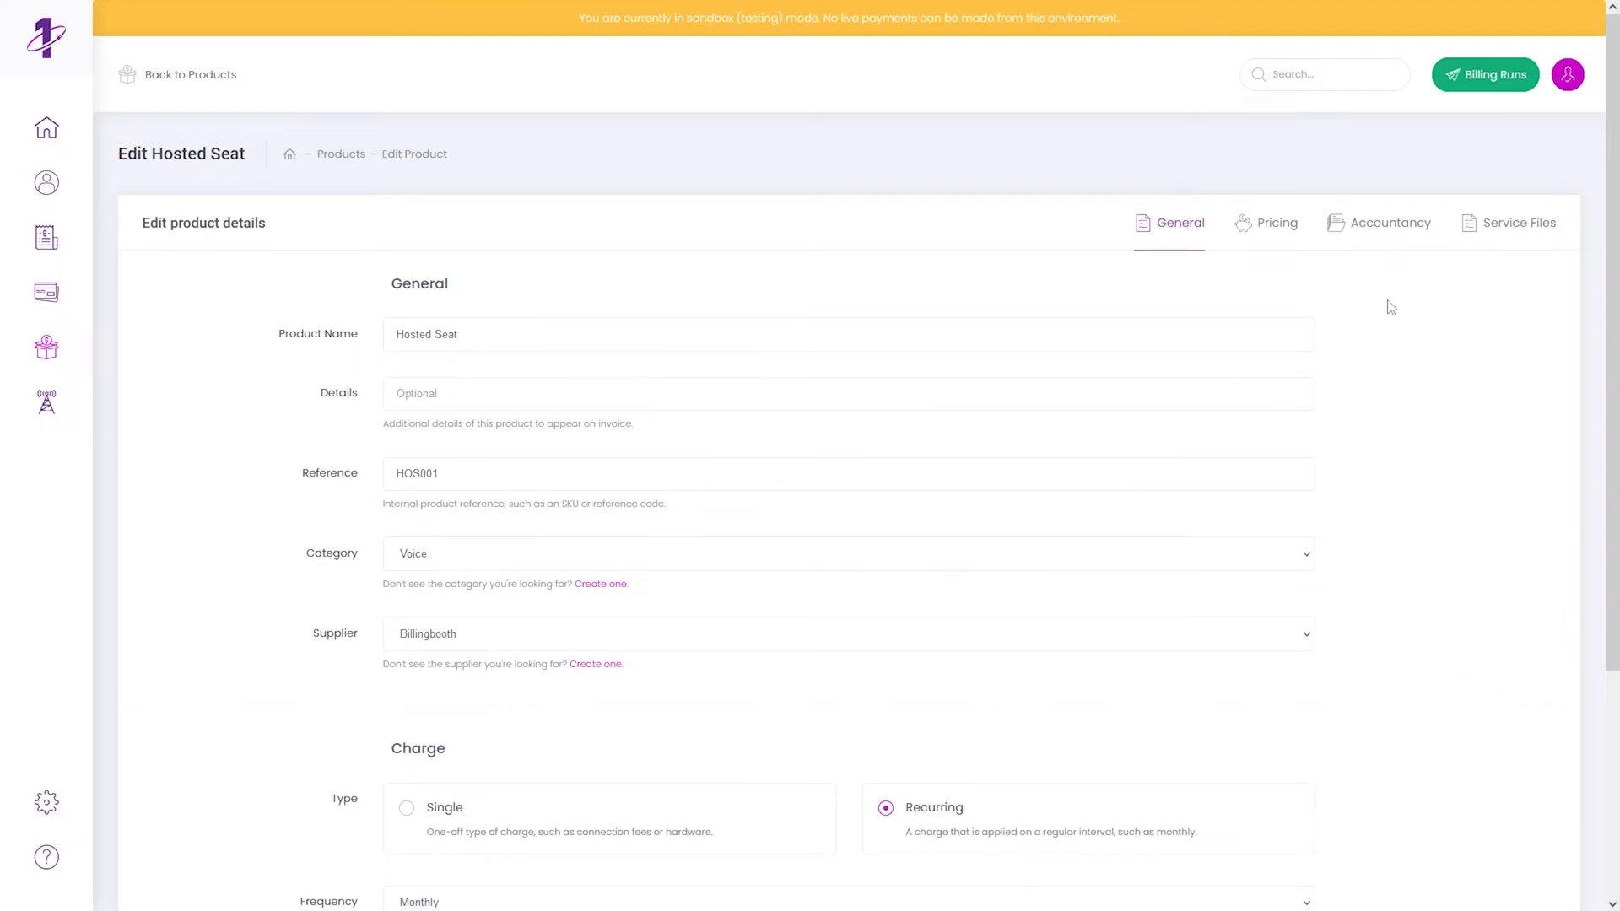
left_click(1470, 228)
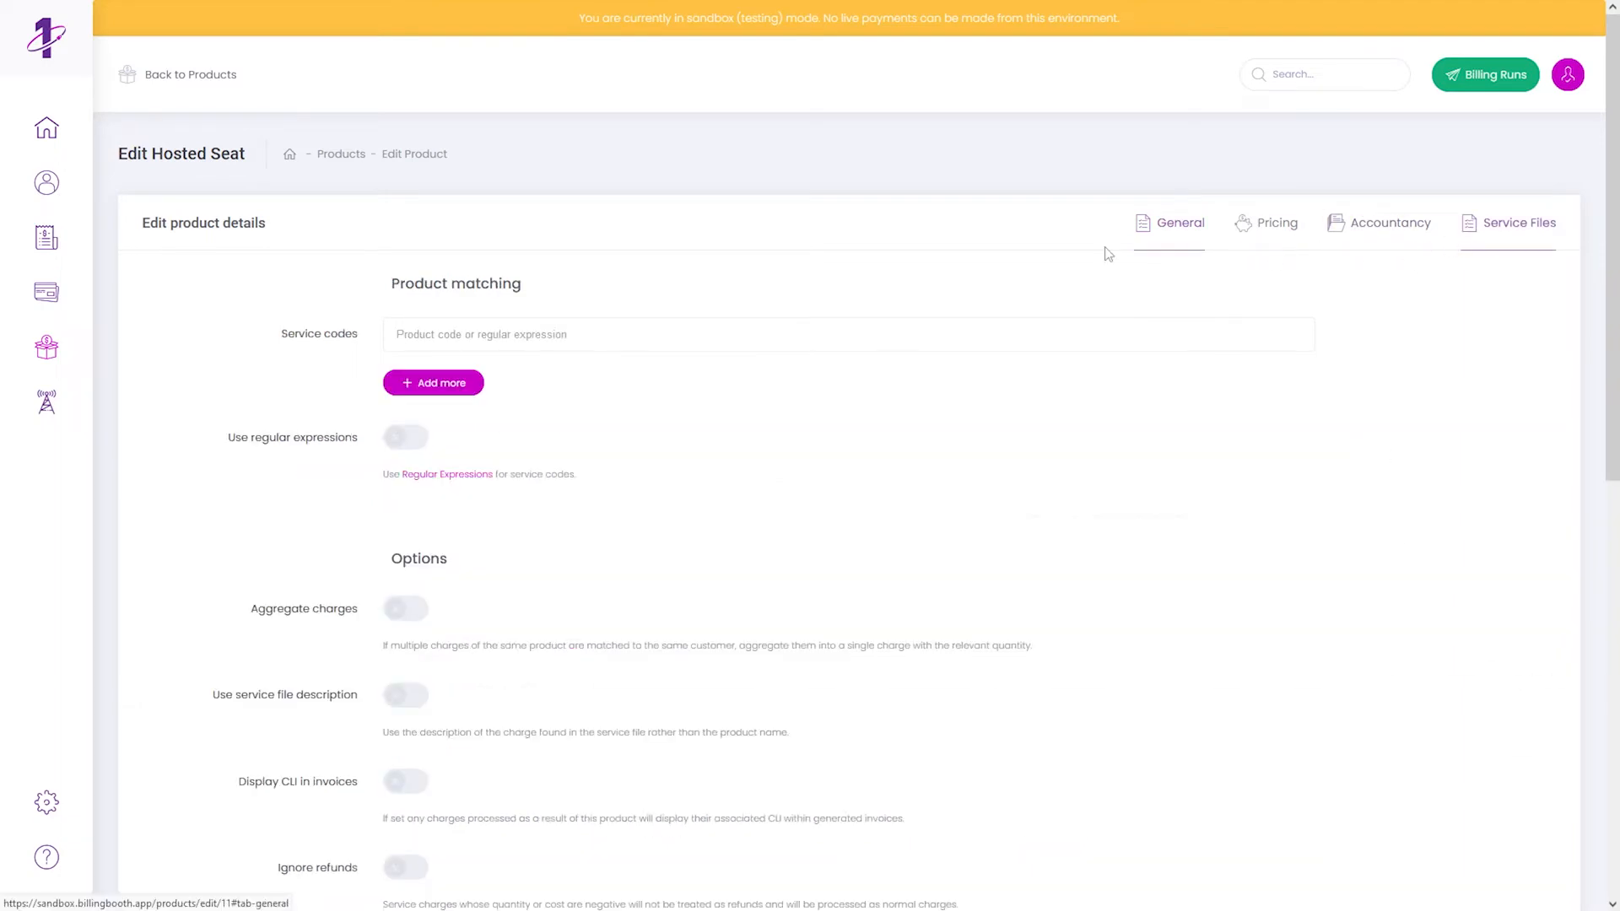
left_click(578, 334)
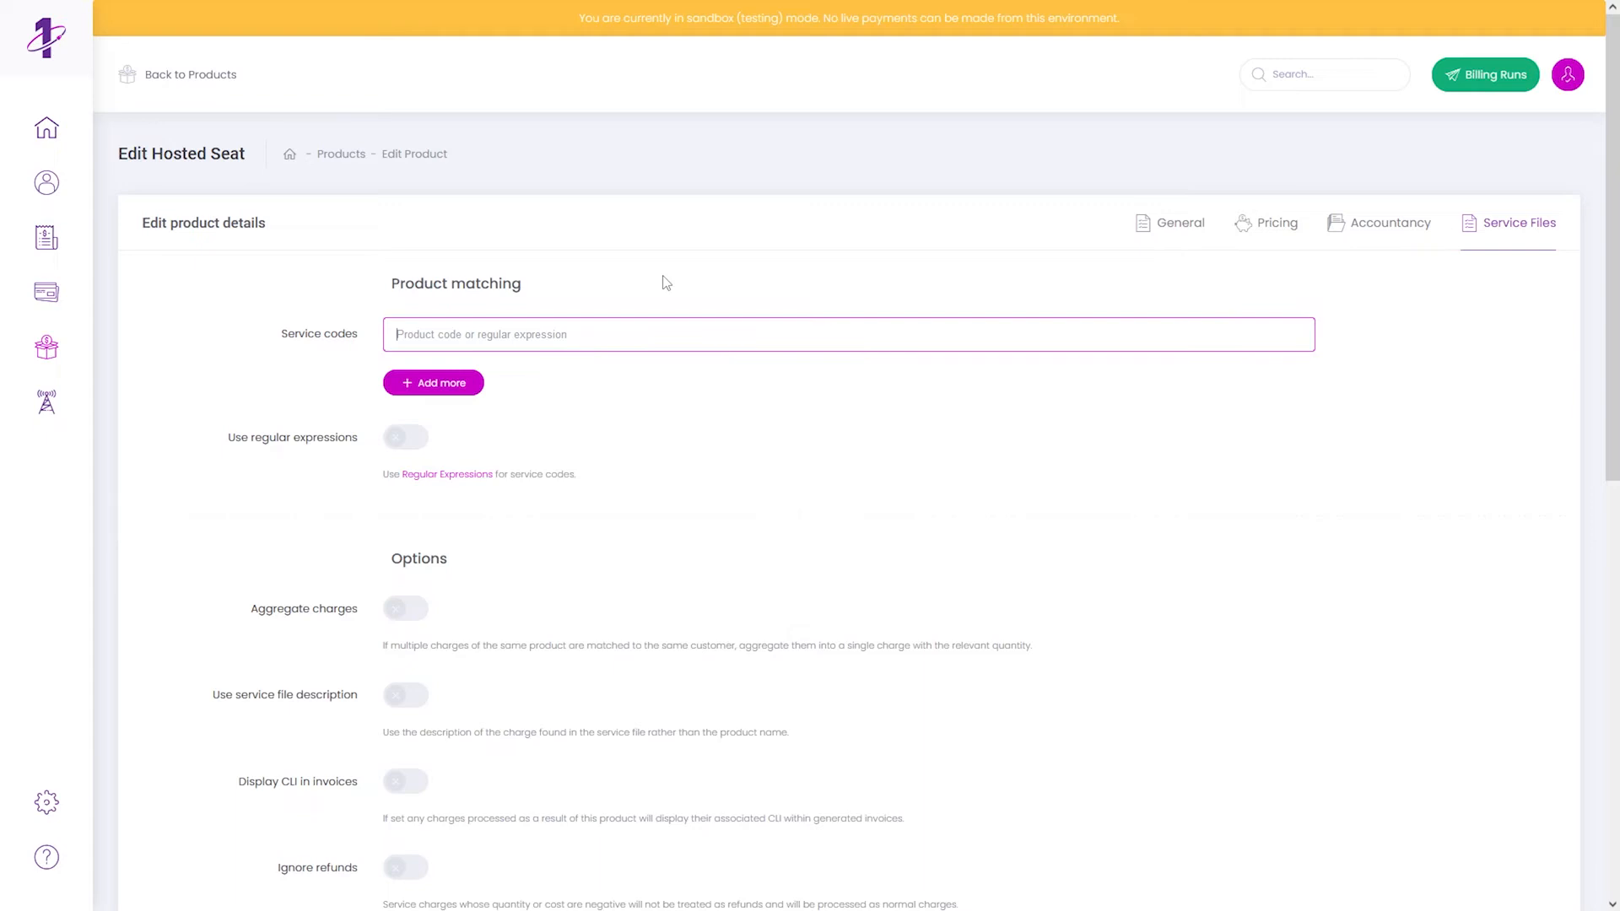
type("Seat 208")
left_click(667, 283)
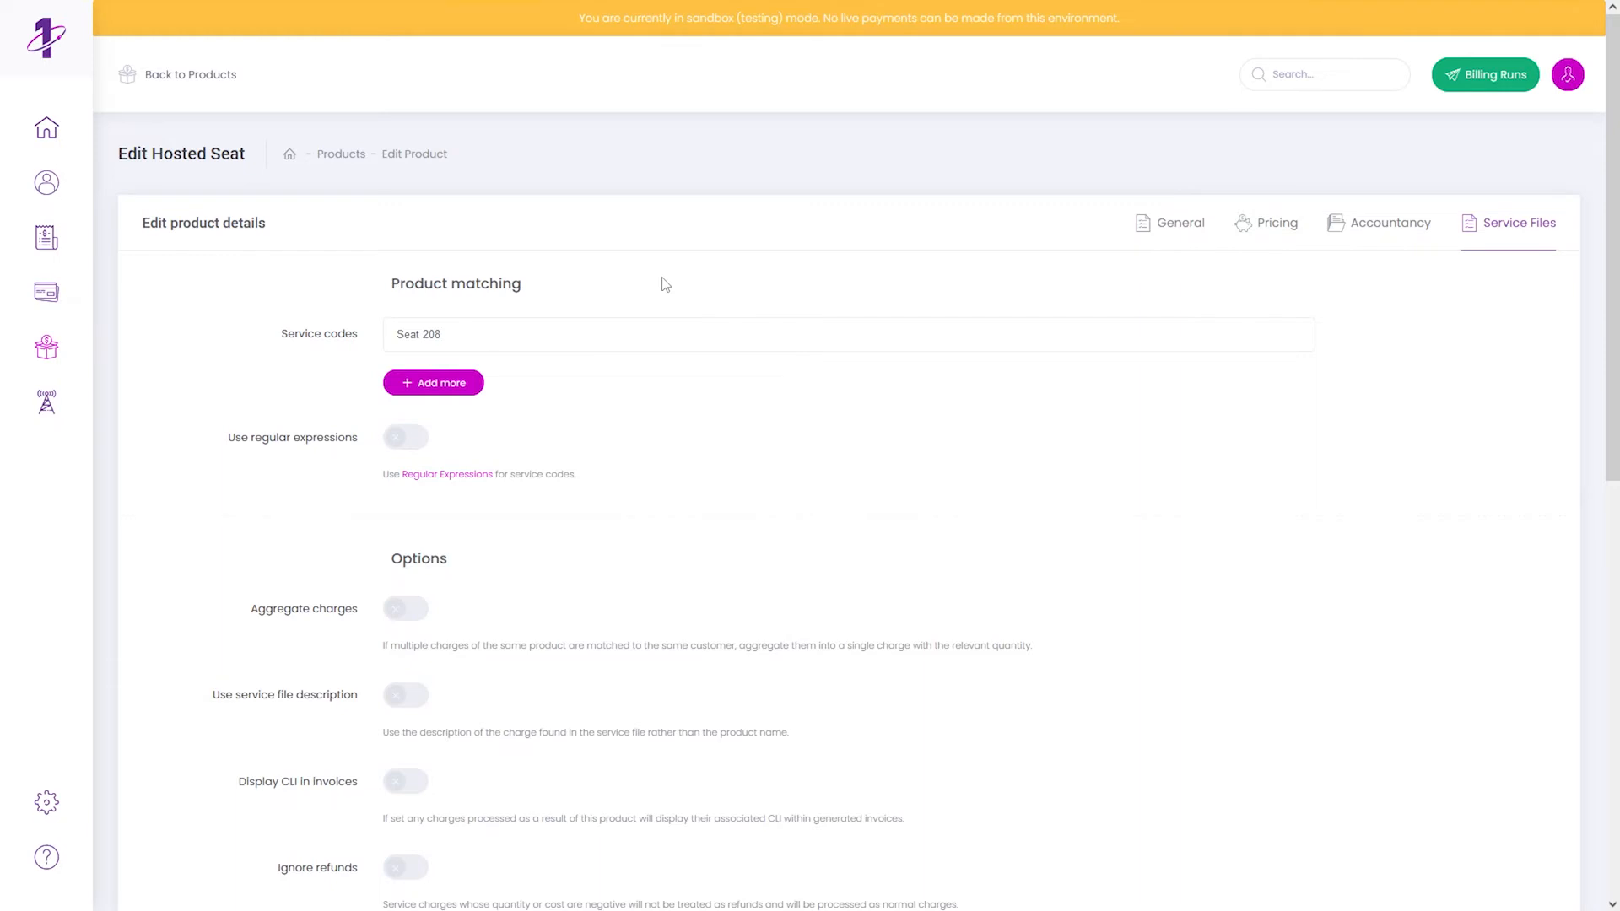
scroll(663, 287, "down", 10)
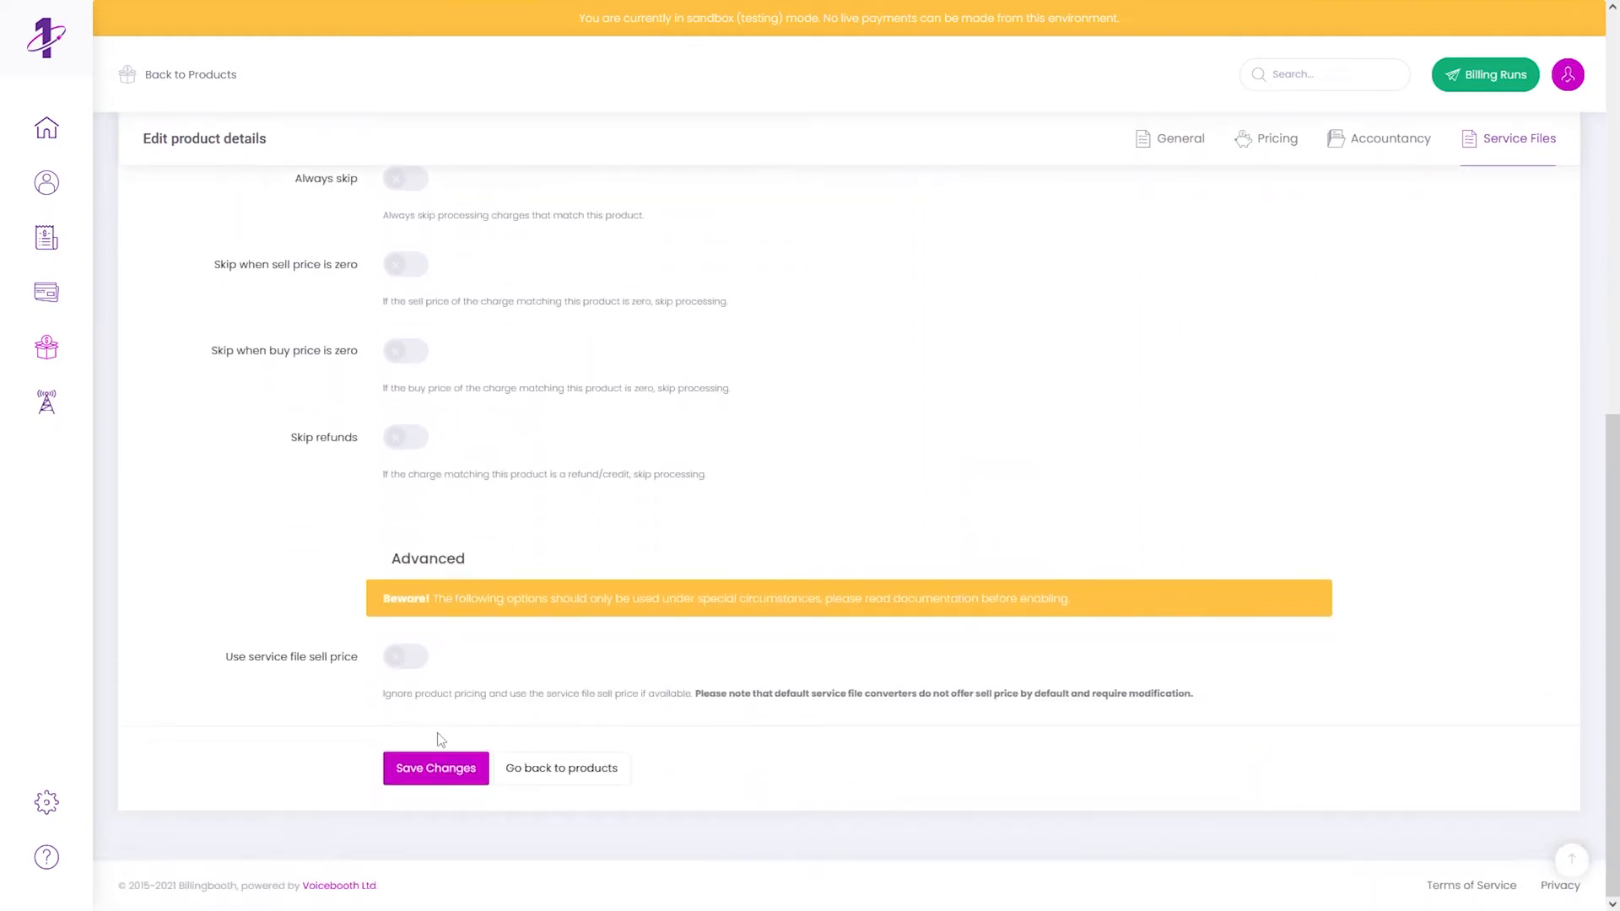
left_click(442, 770)
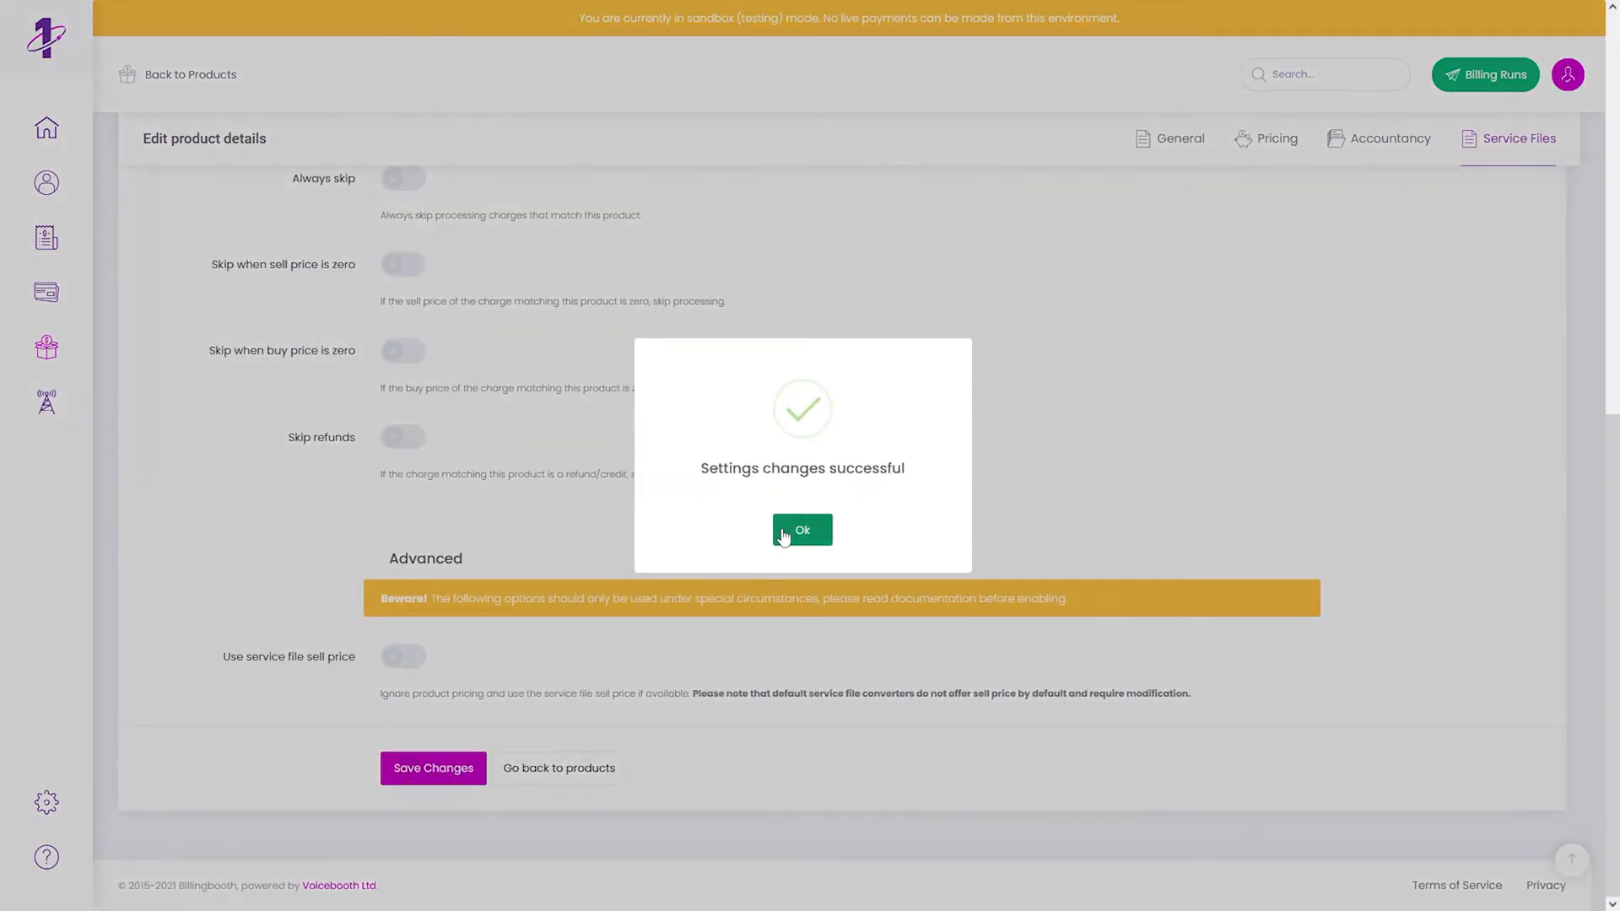
left_click(784, 532)
- Check the Seat 208 code is kept, then return to the Service charges tab
scroll(784, 536, "up", 10)
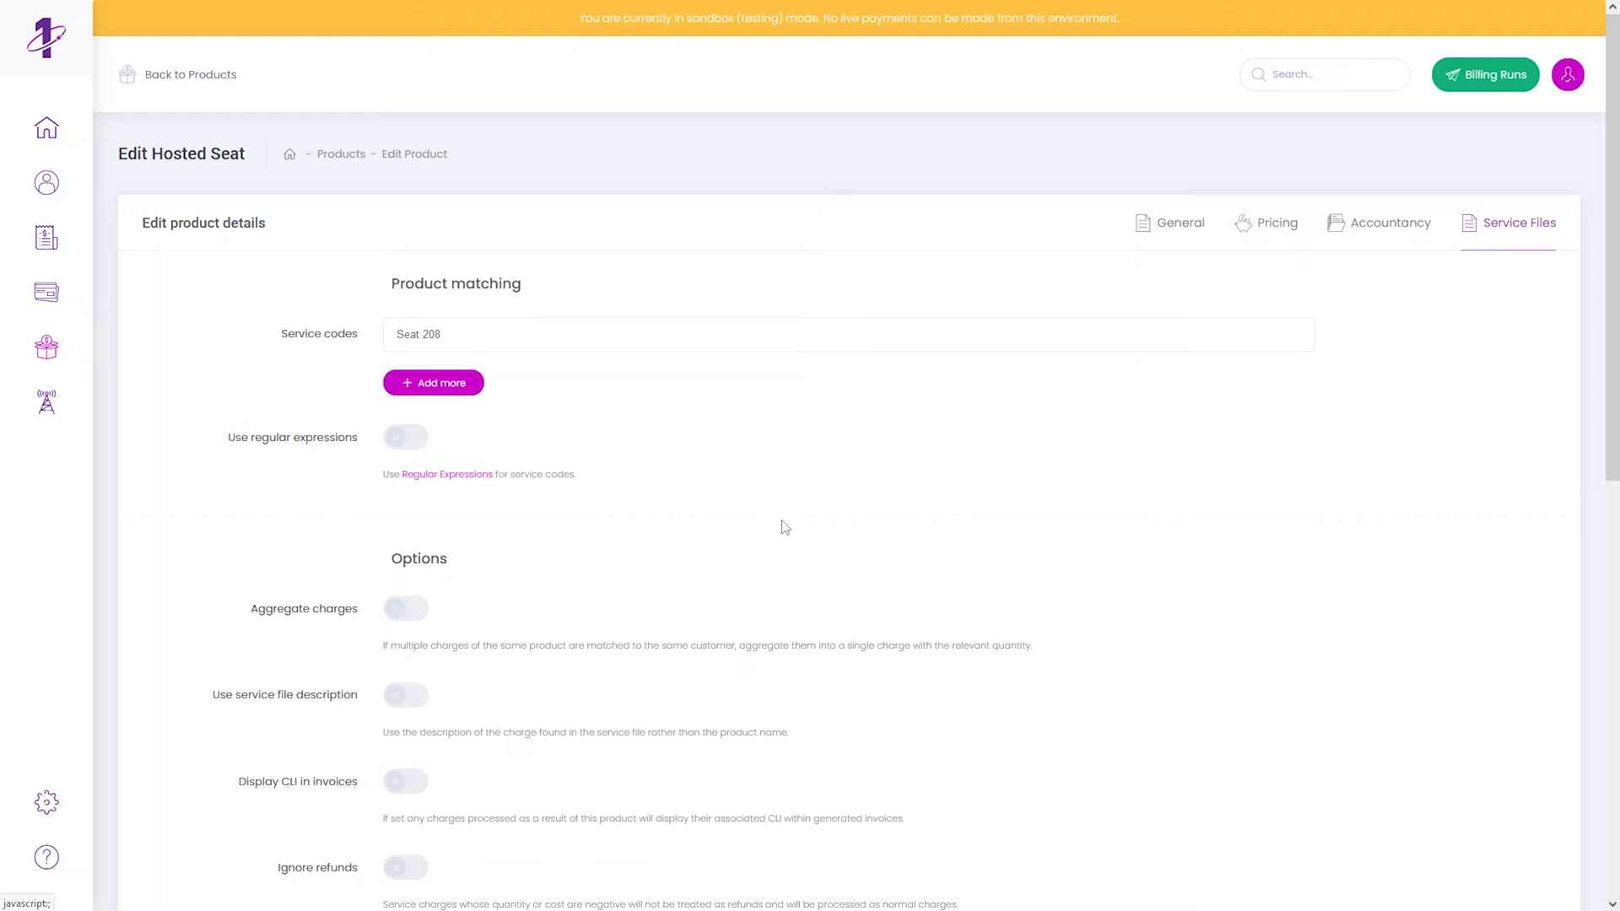
left_click(585, 338)
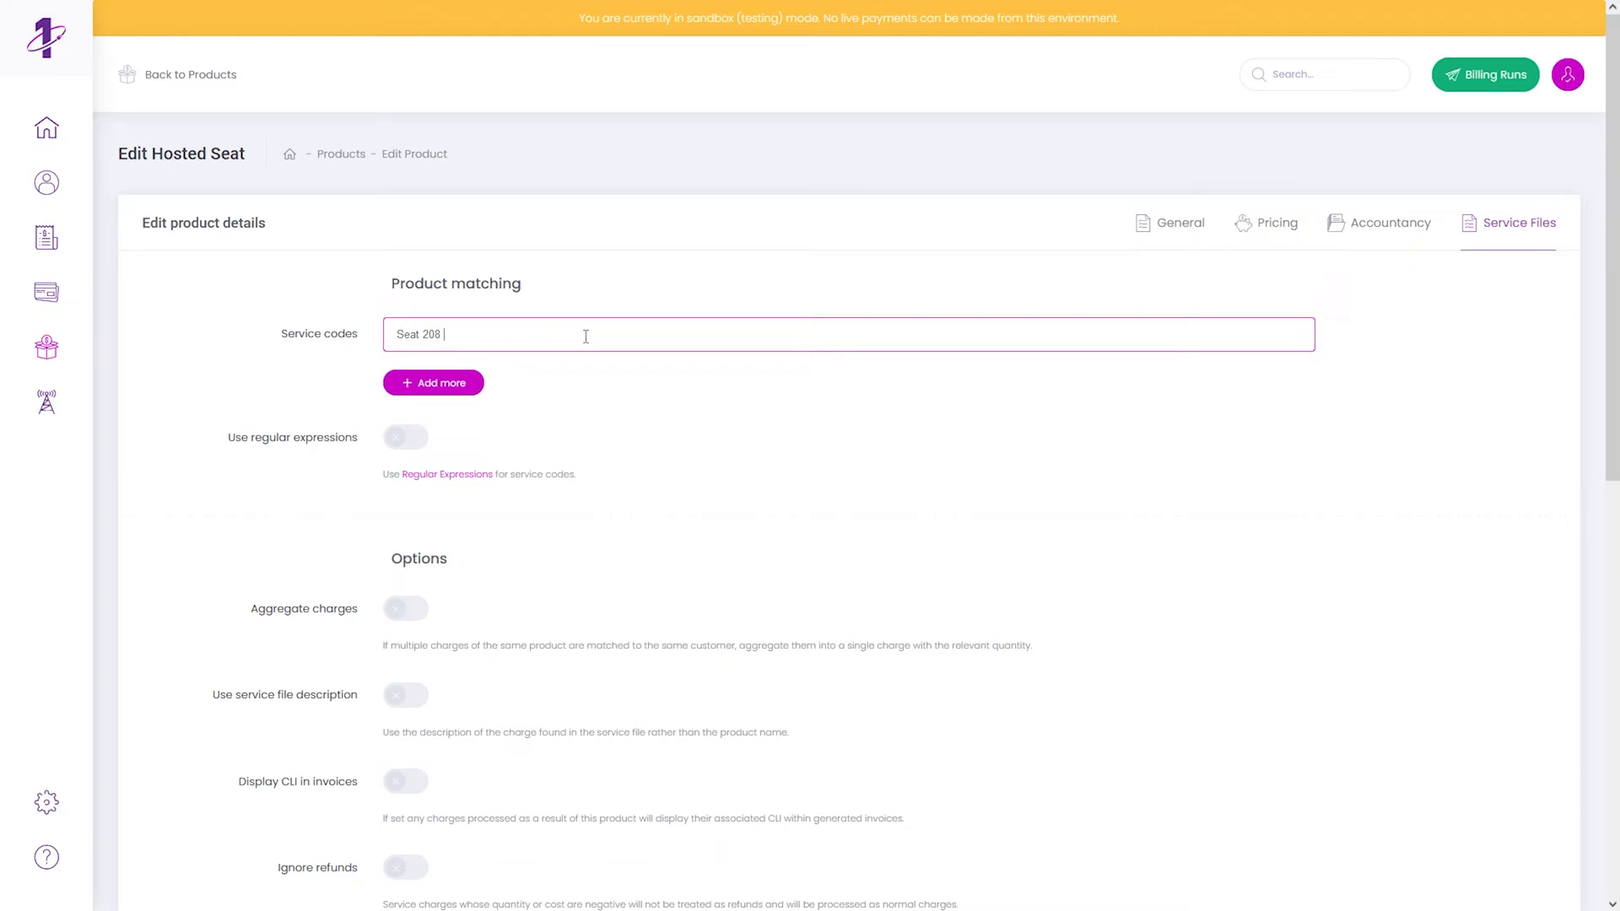
left_click_drag(586, 336, 447, 336)
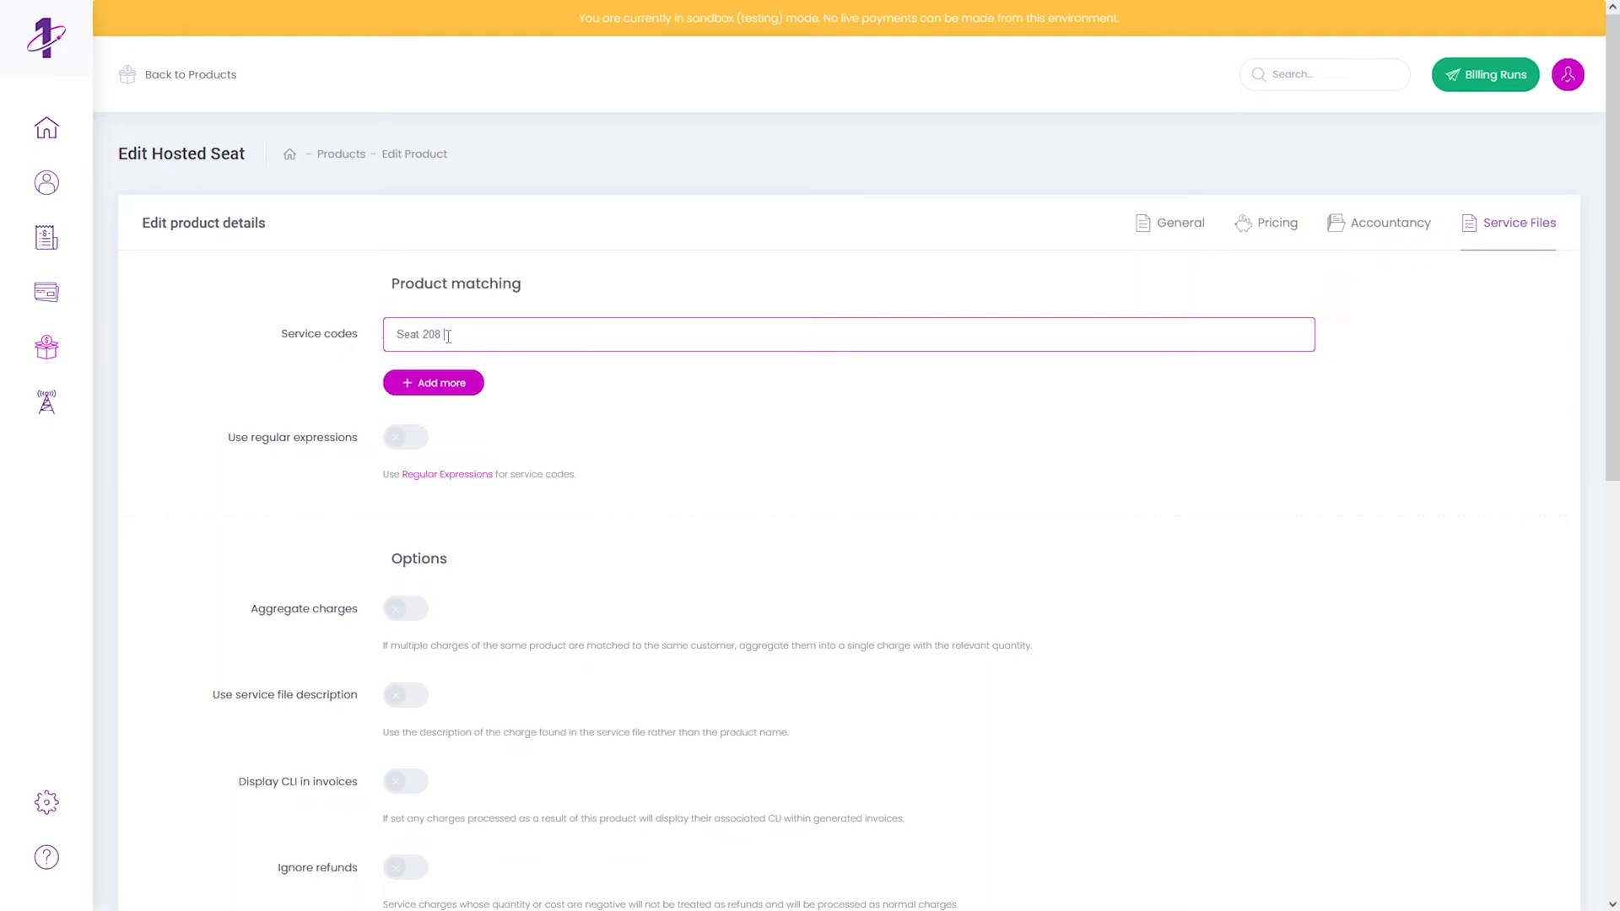
left_click(620, 299)
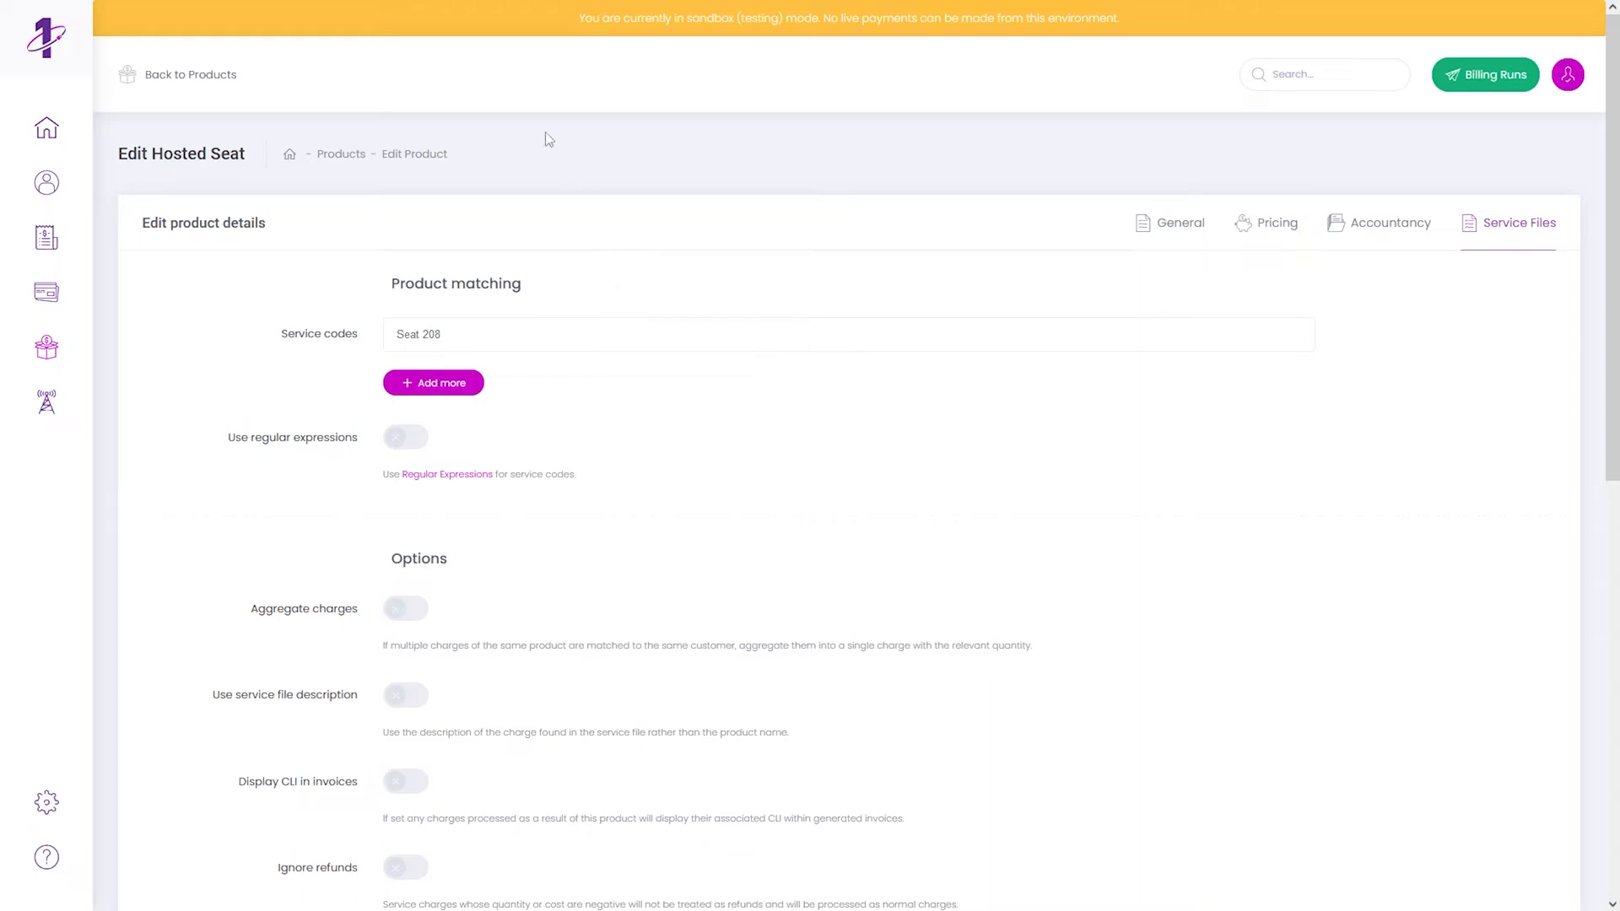
mouse_move(202, 2)
left_click(122, 15)
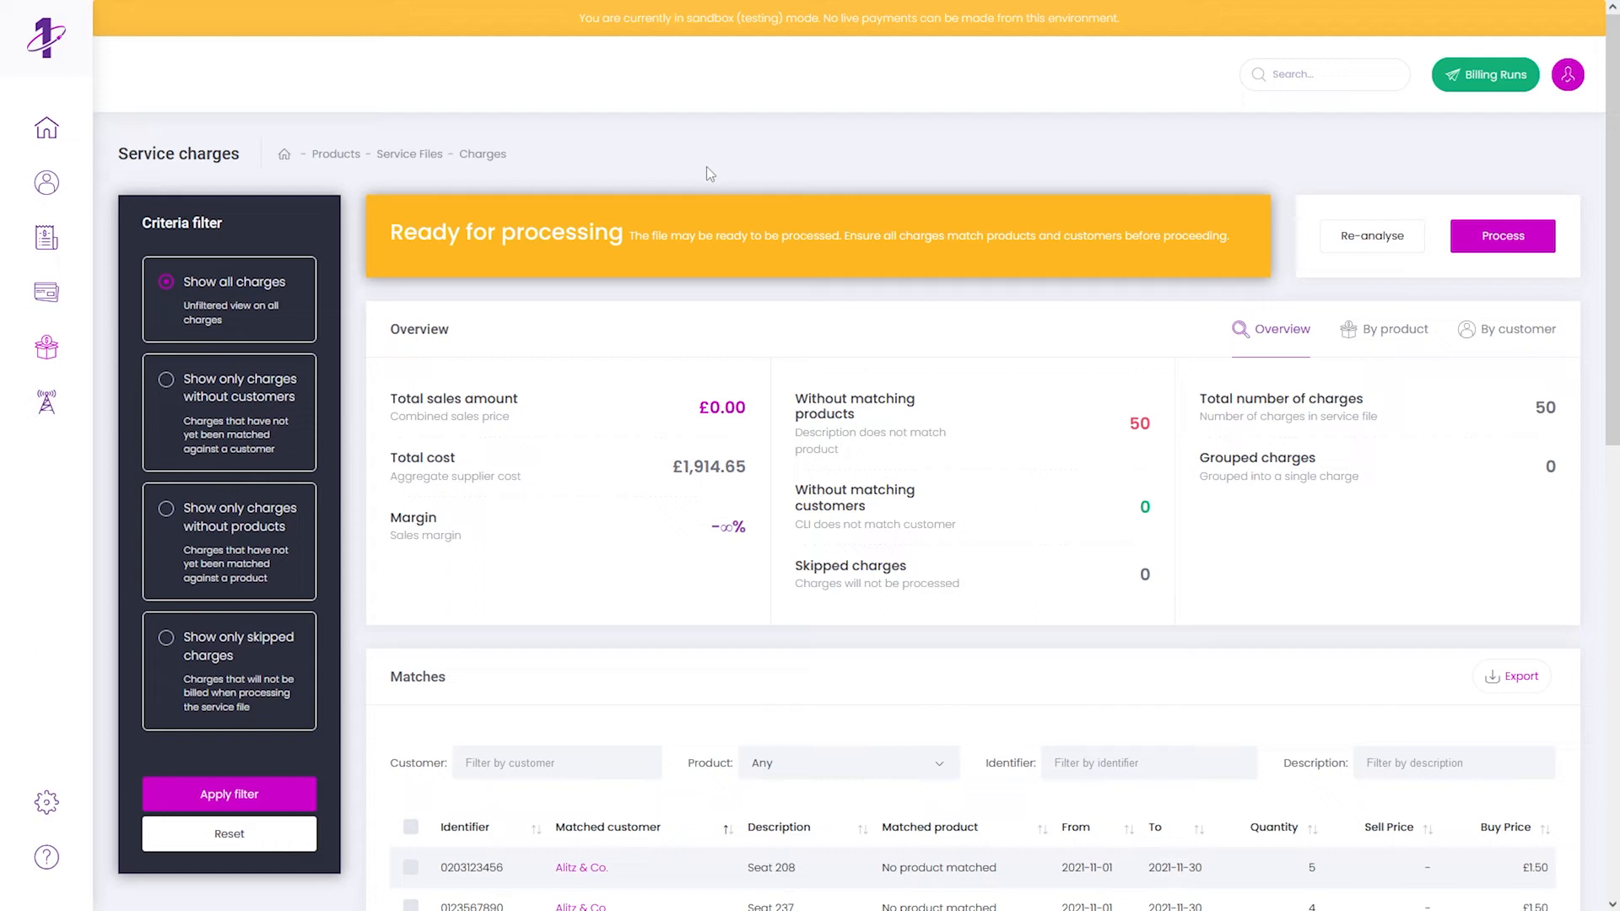
- Re-analyse and confirm the Seat 208 charge now matches Hosted Seat at £10.00
left_click(1353, 238)
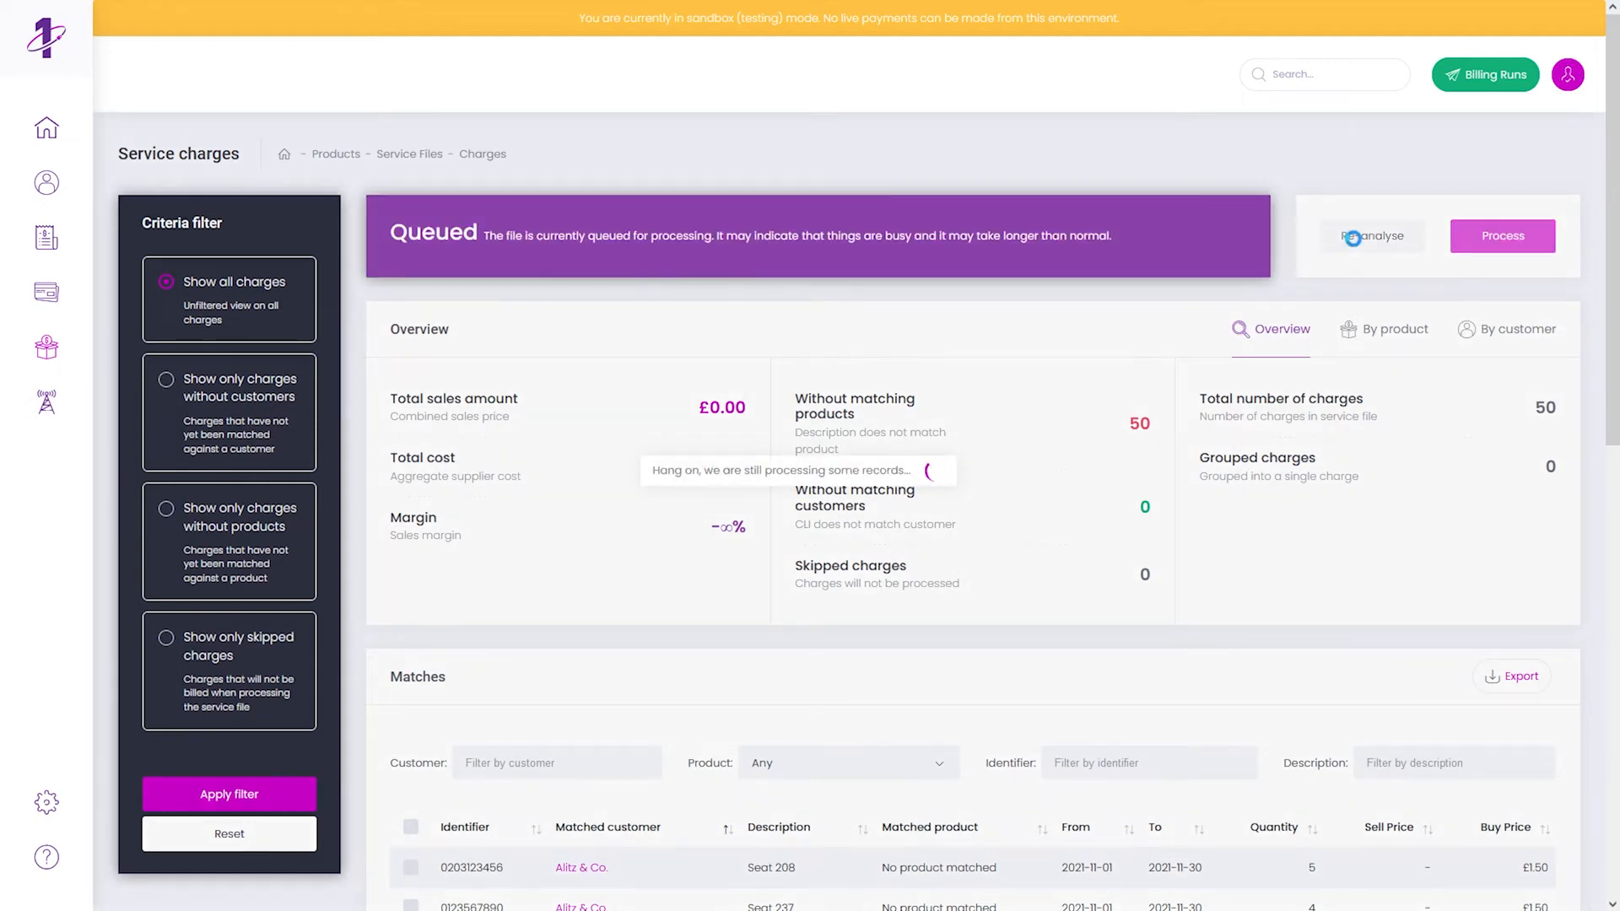
scroll(1162, 409, "down", 4)
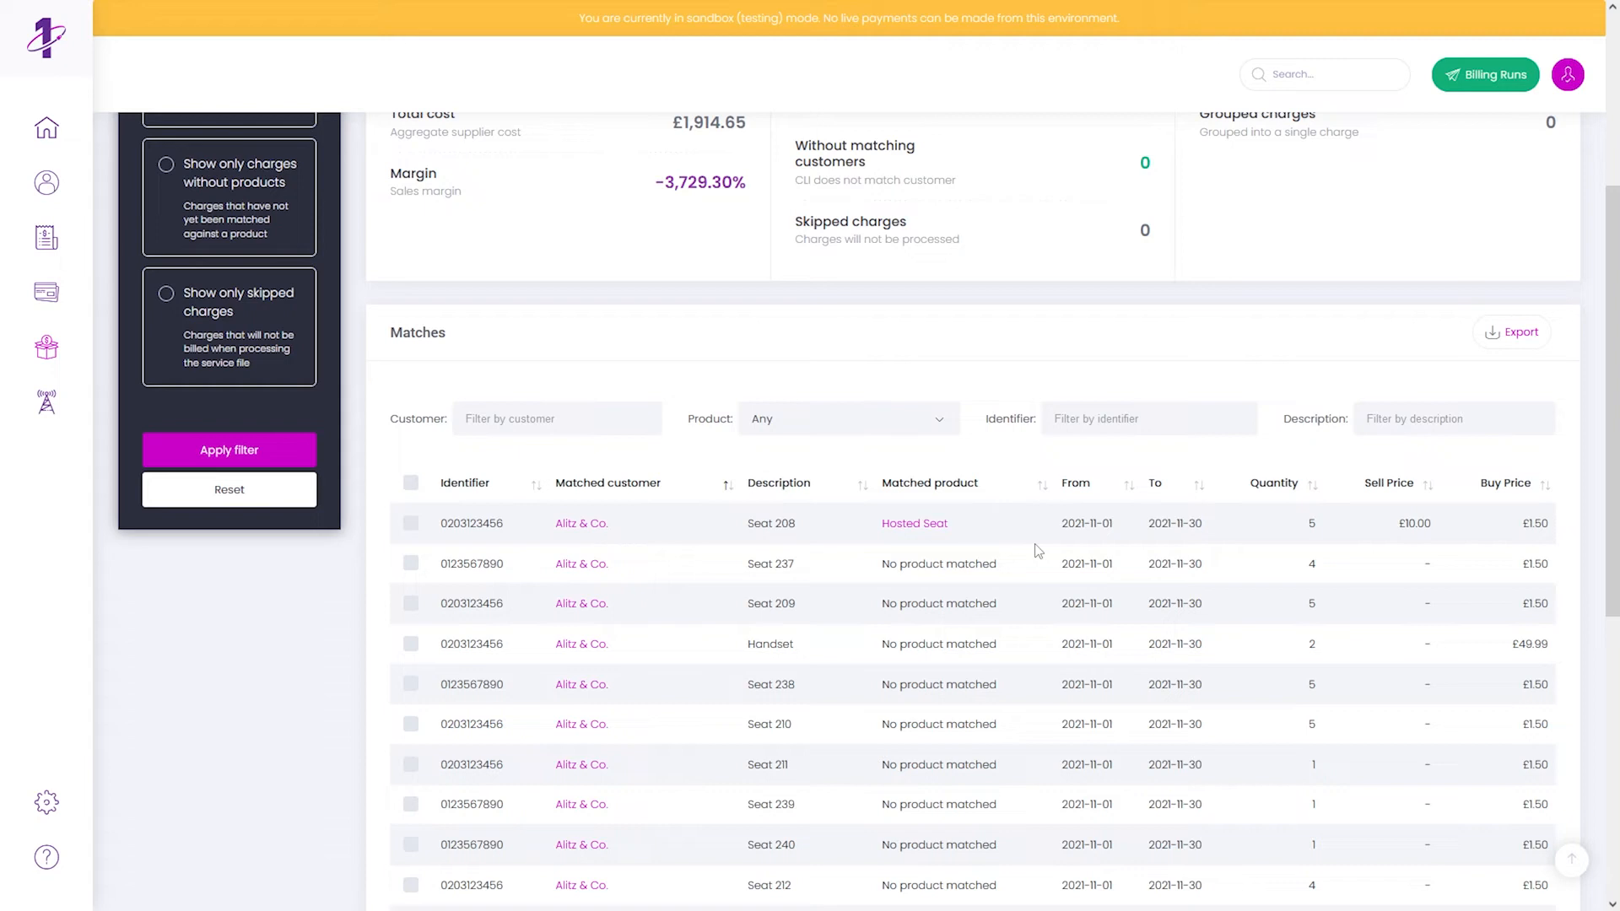
scroll(1038, 551, "down", 1)
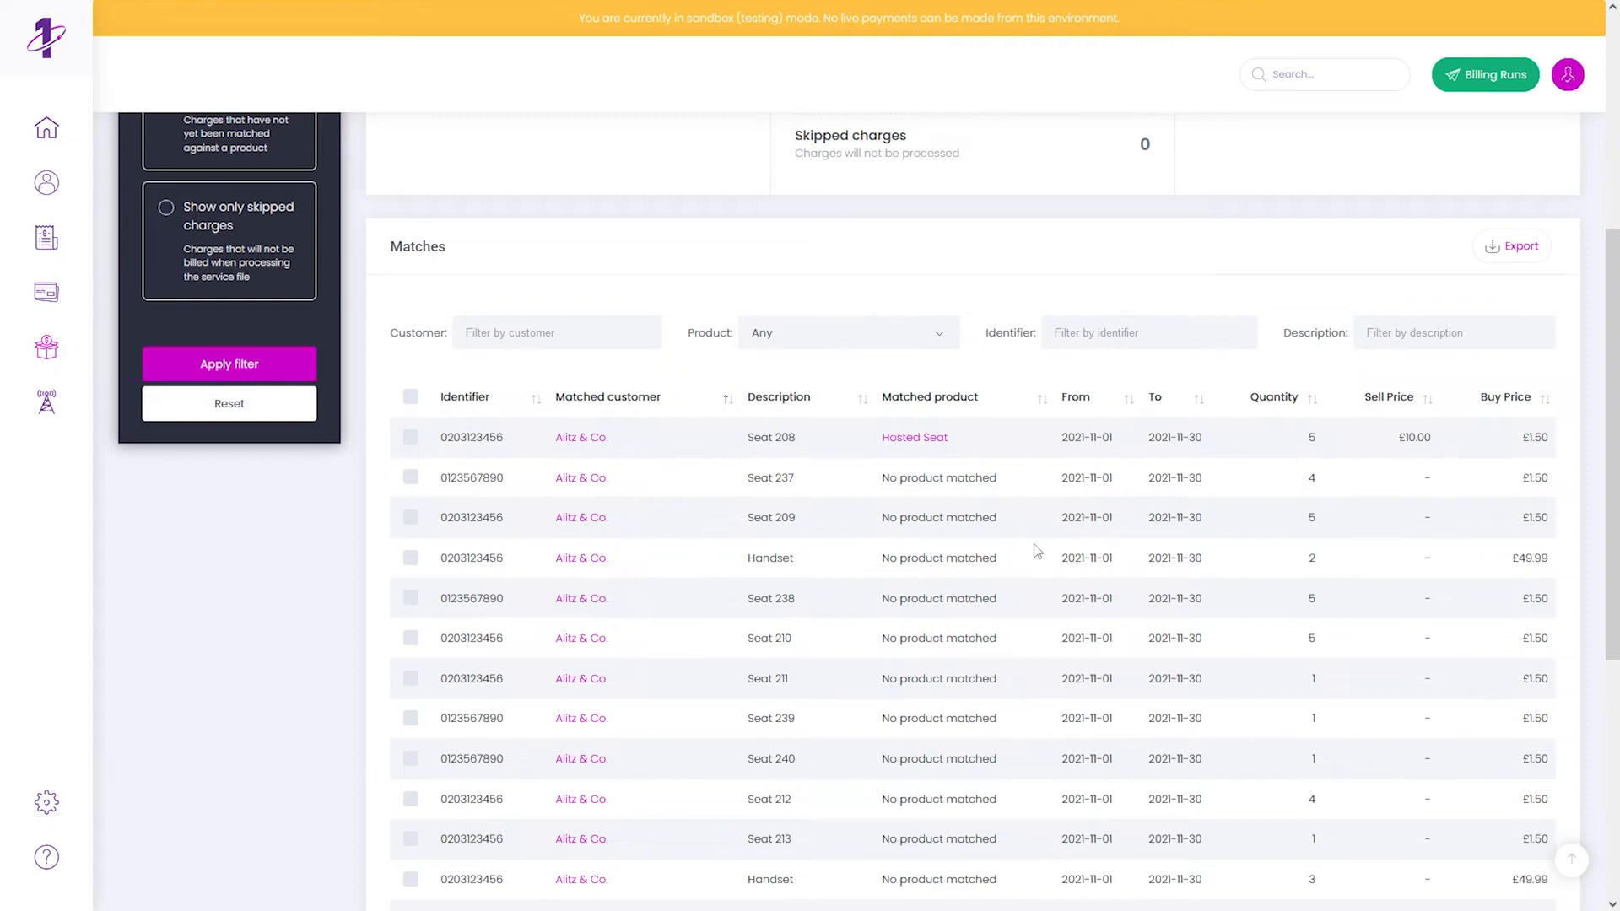
scroll(1038, 551, "up", 5)
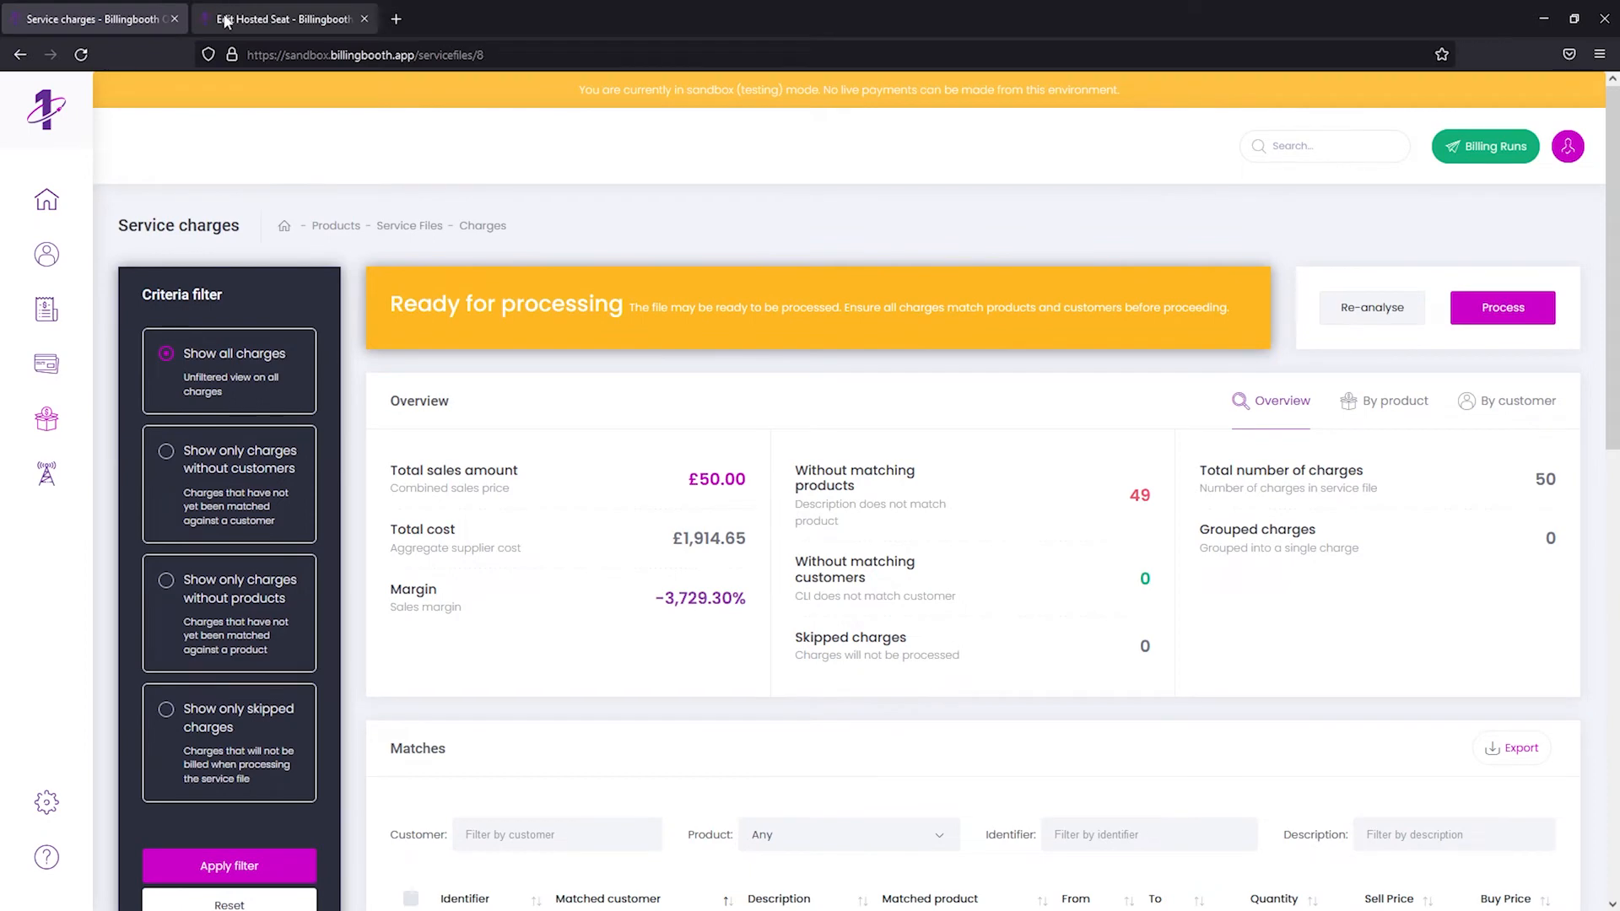
- In Edit Hosted Seat, add a service code row then remove it, keeping only Seat 208
left_click(226, 20)
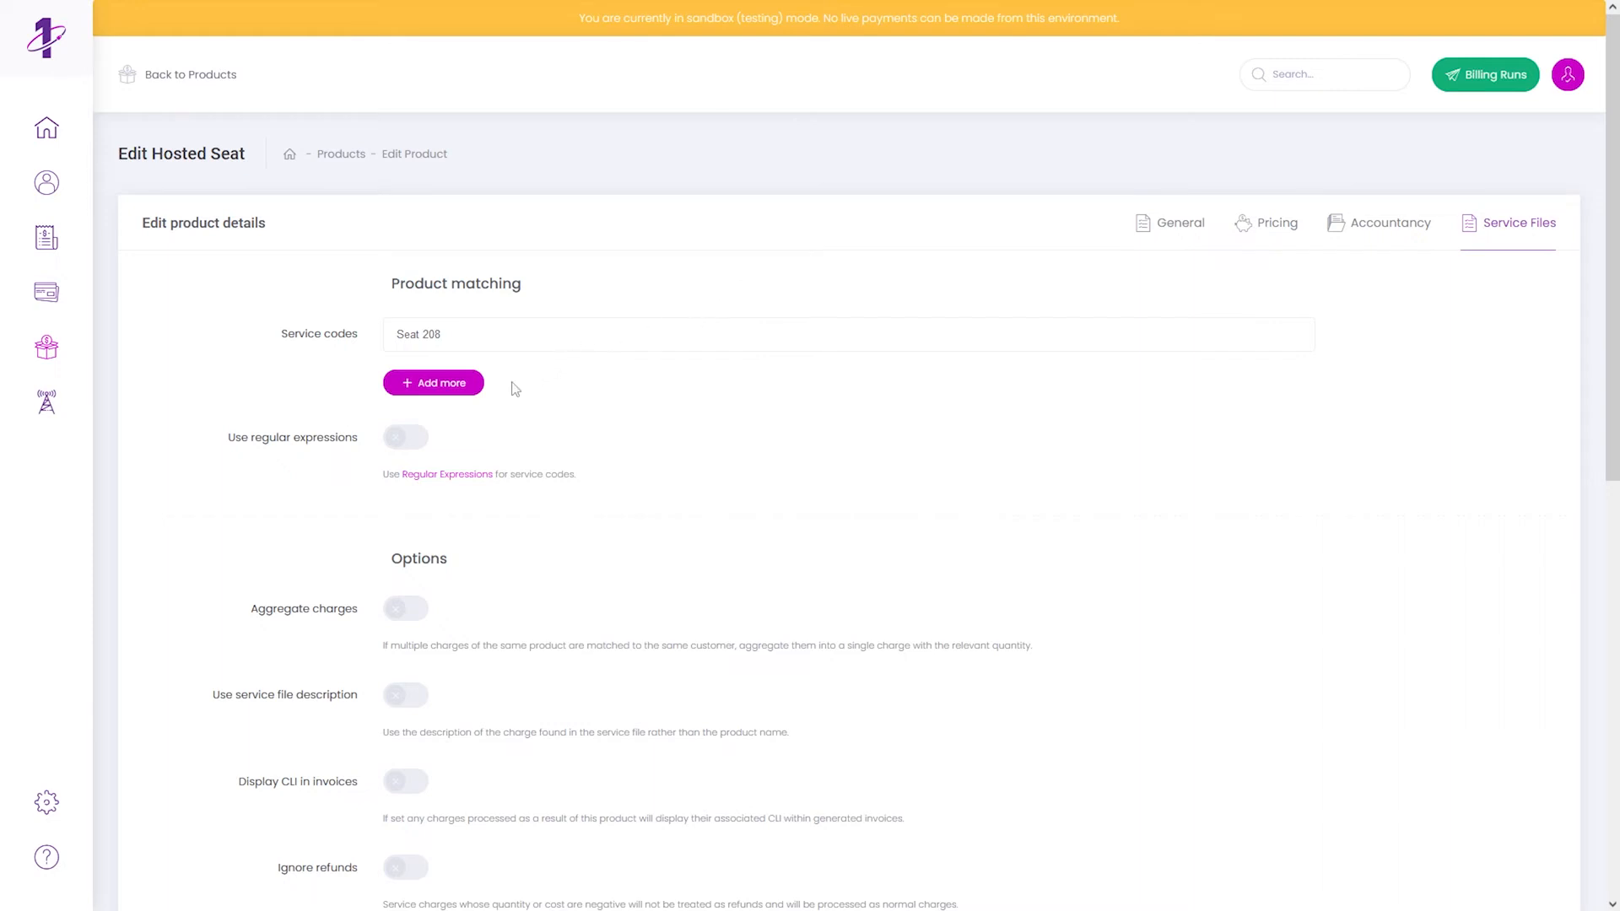
left_click(459, 384)
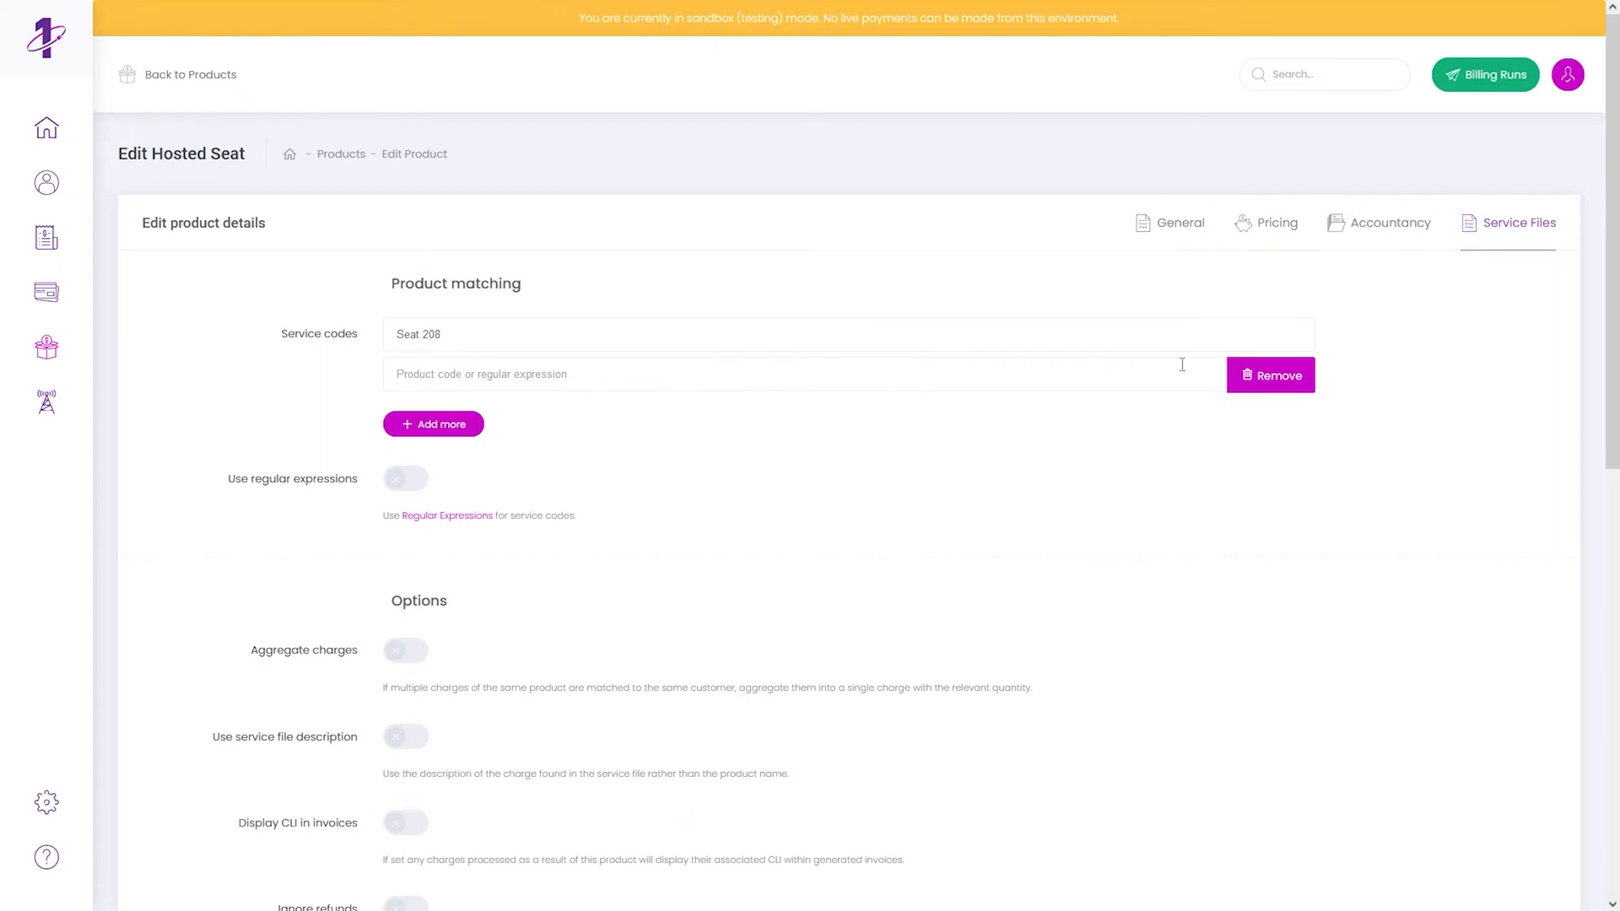
left_click(1275, 376)
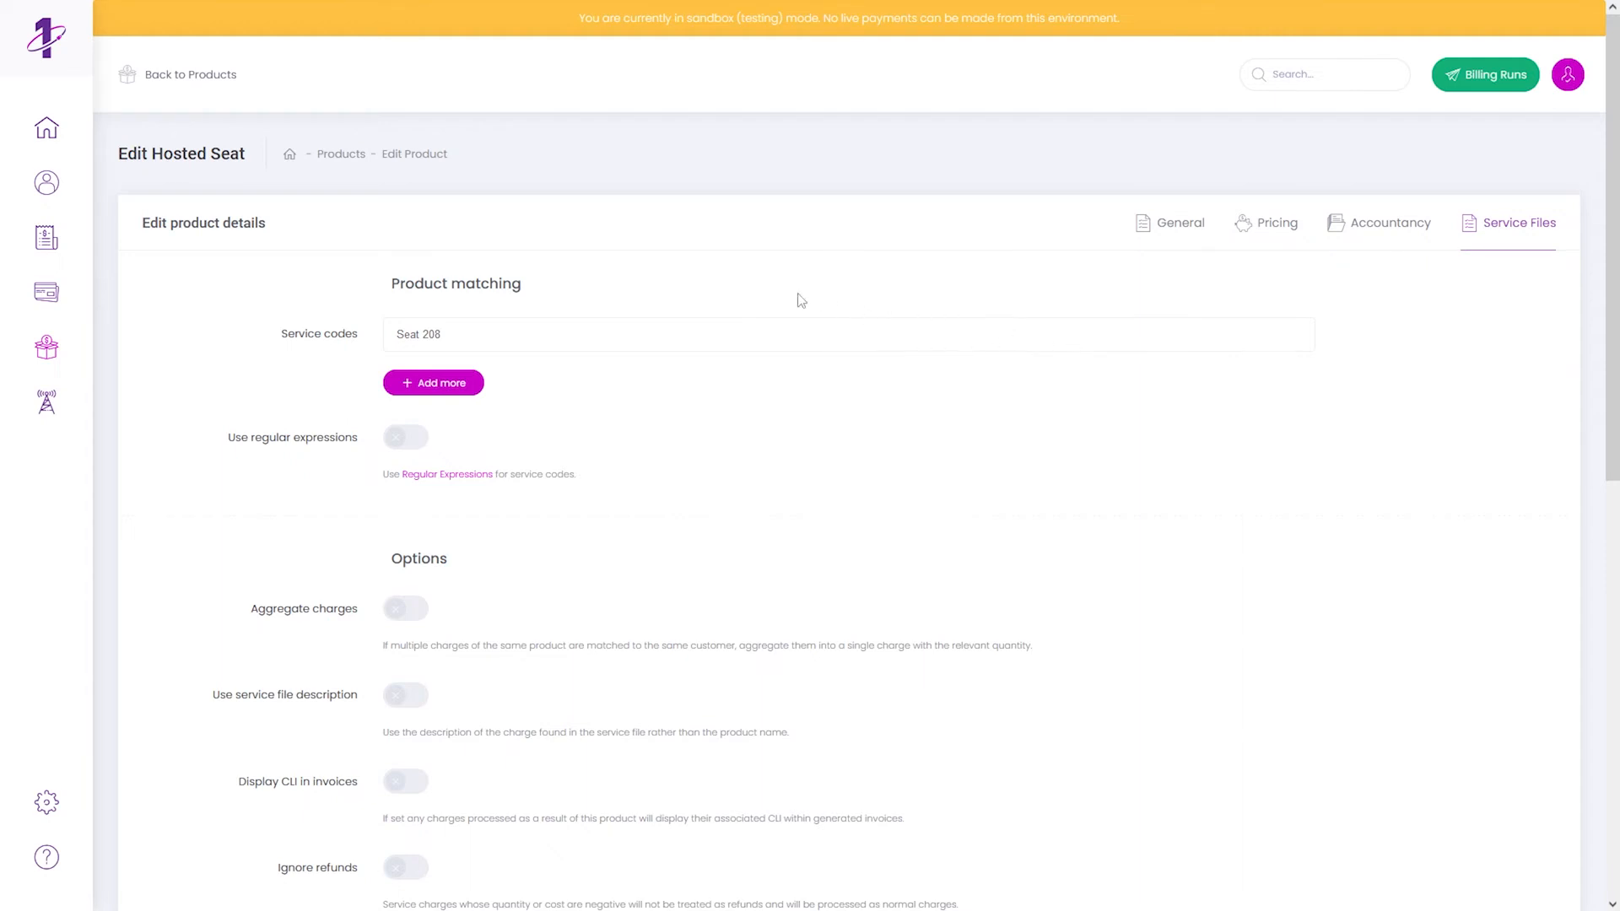
- Replace the Hosted Seat service code 'Seat 208' with the wildcard 'Seat*' and save
left_click(532, 335)
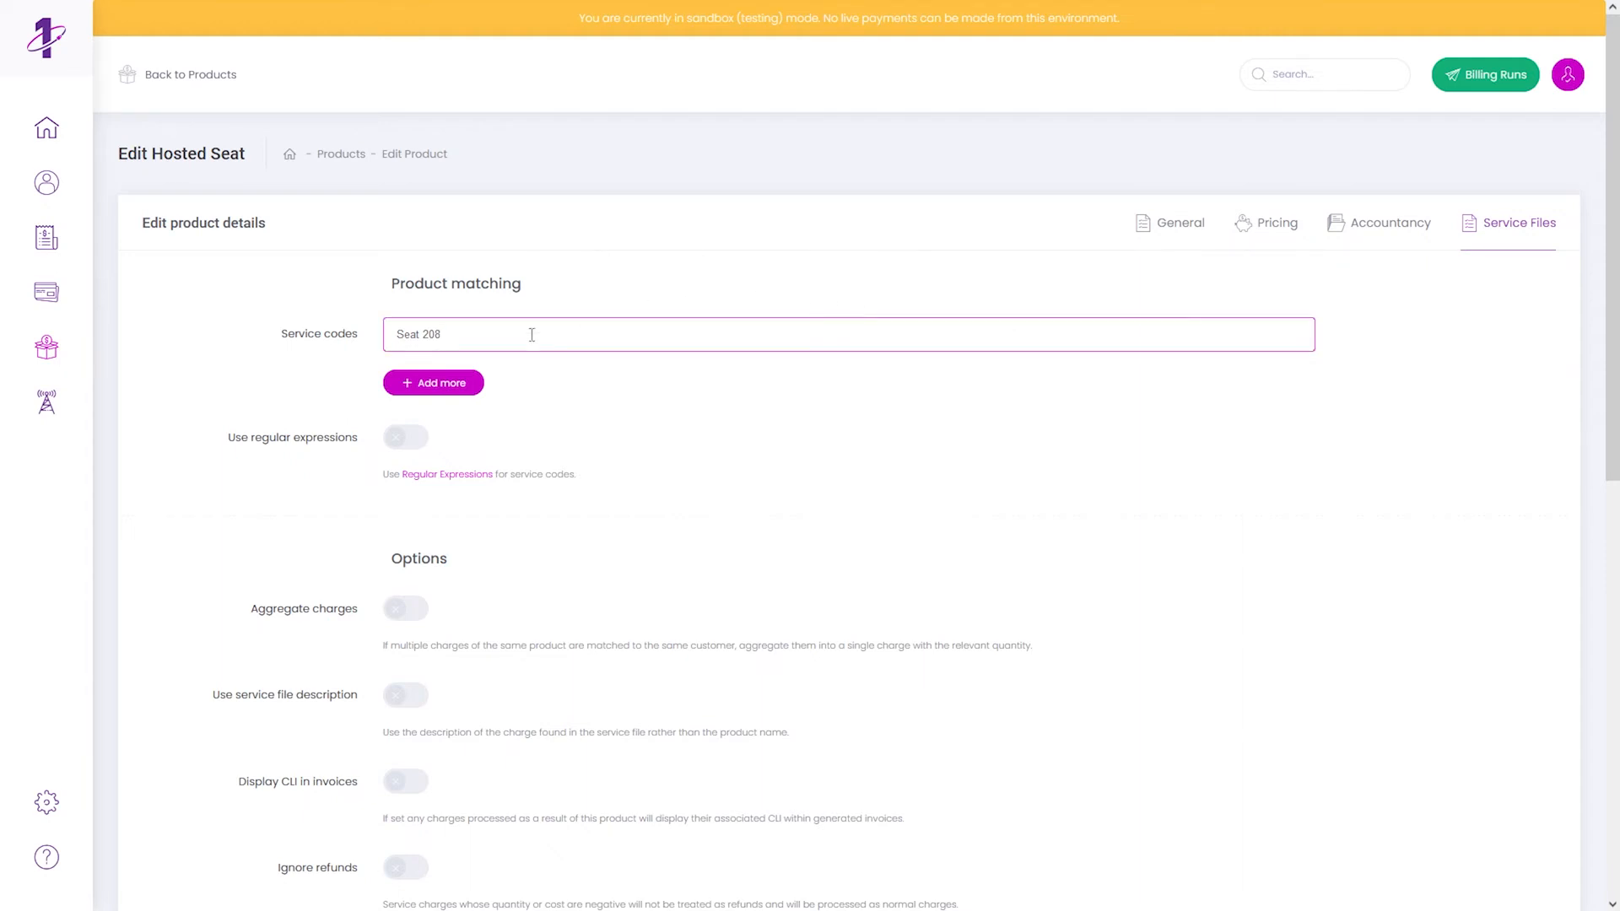
key("BackSpace")
key("BackSpace")
key("BackSpace")
key("BackSpace")
type("*")
scroll(532, 346, "down", 10)
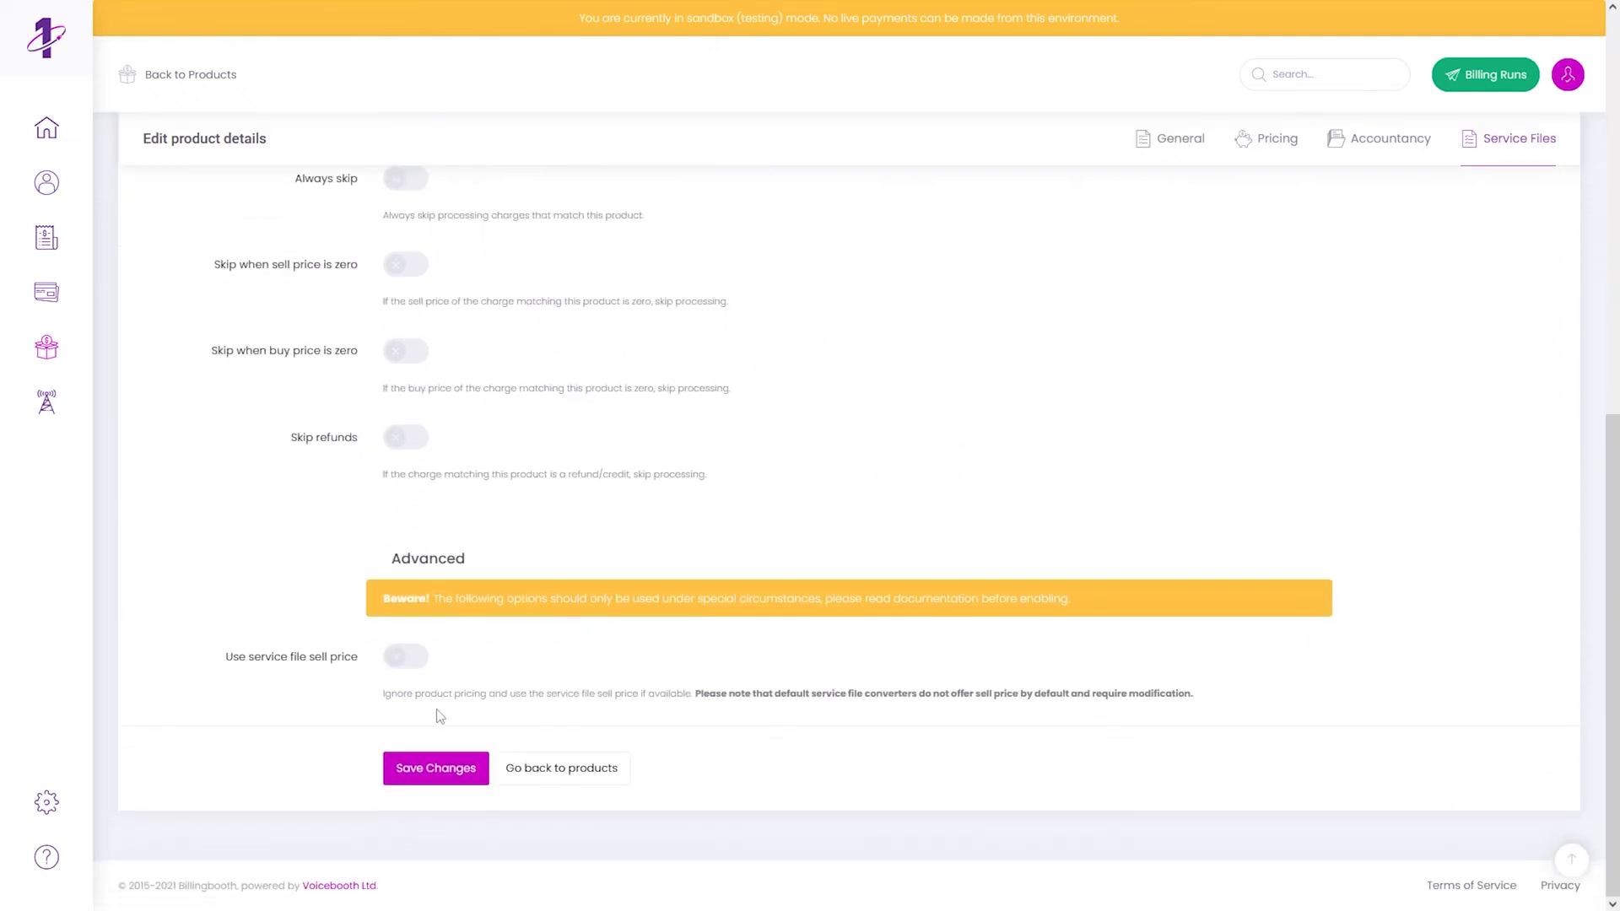
left_click(437, 770)
left_click(801, 538)
scroll(801, 541, "up", 5)
scroll(801, 541, "up", 3)
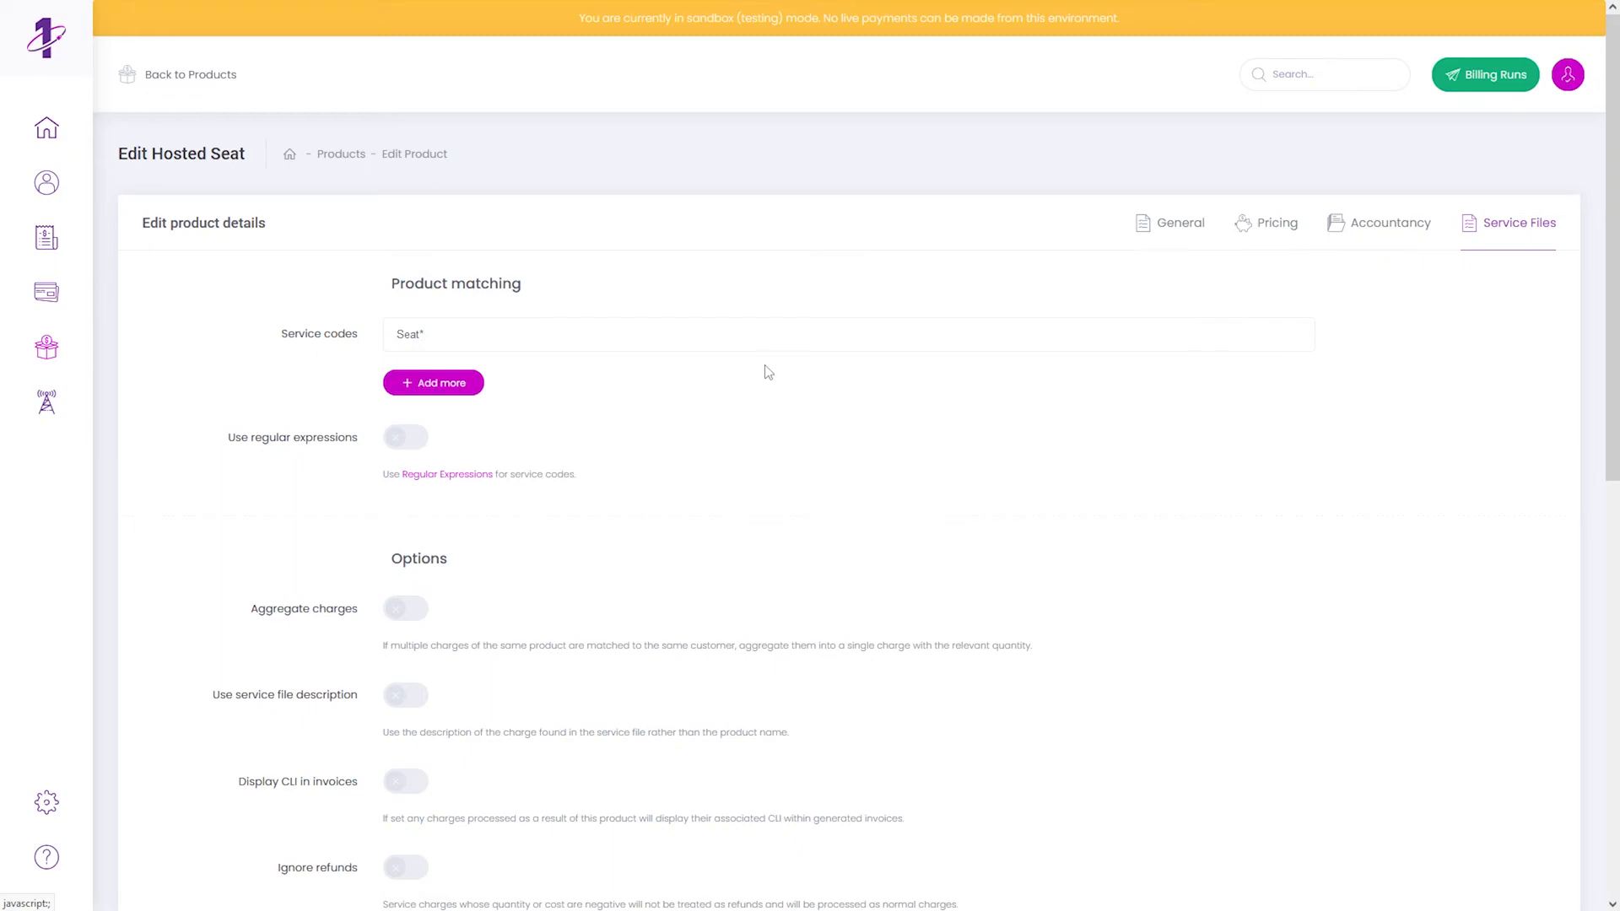
- Re-analyse the service file and check that only 8 charges remain unmatched
mouse_move(236, 4)
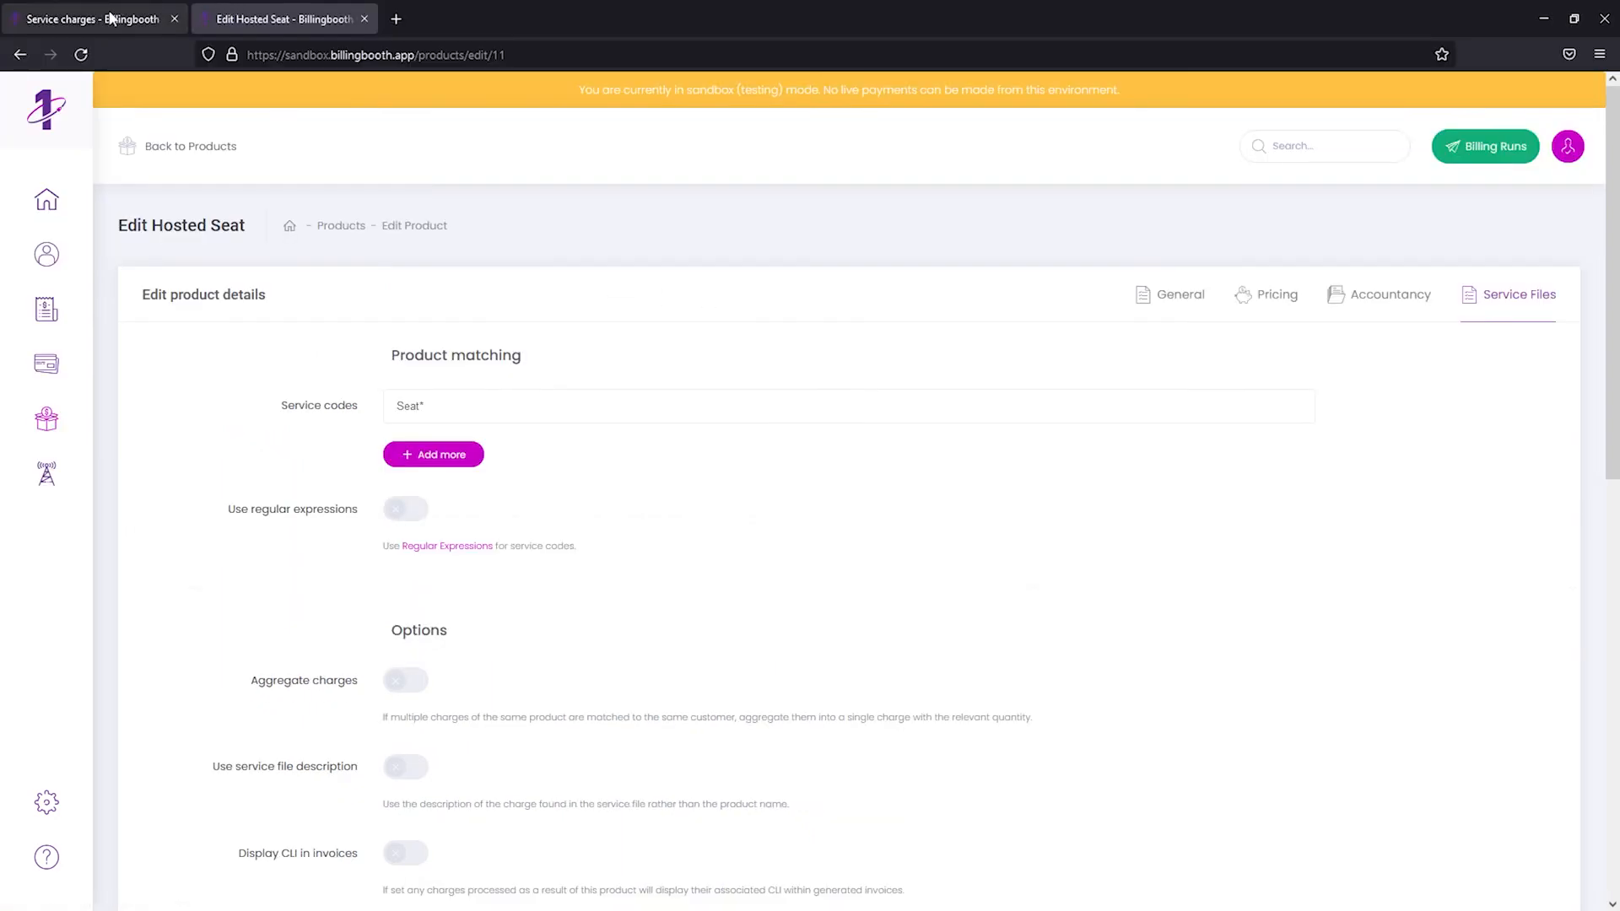
left_click(110, 19)
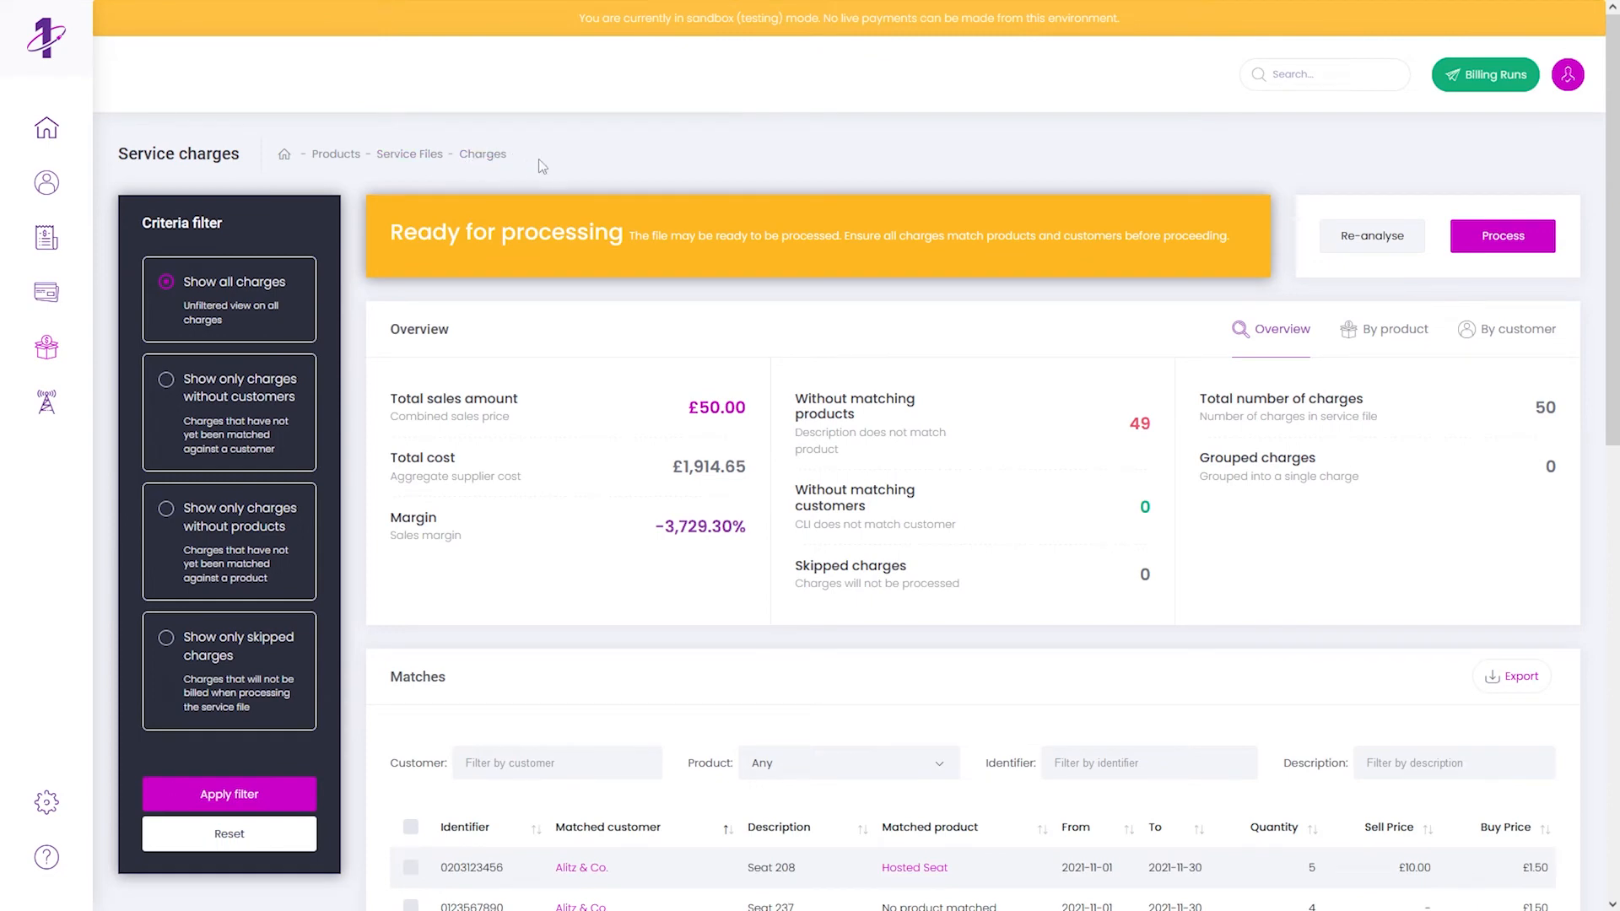
left_click(1378, 244)
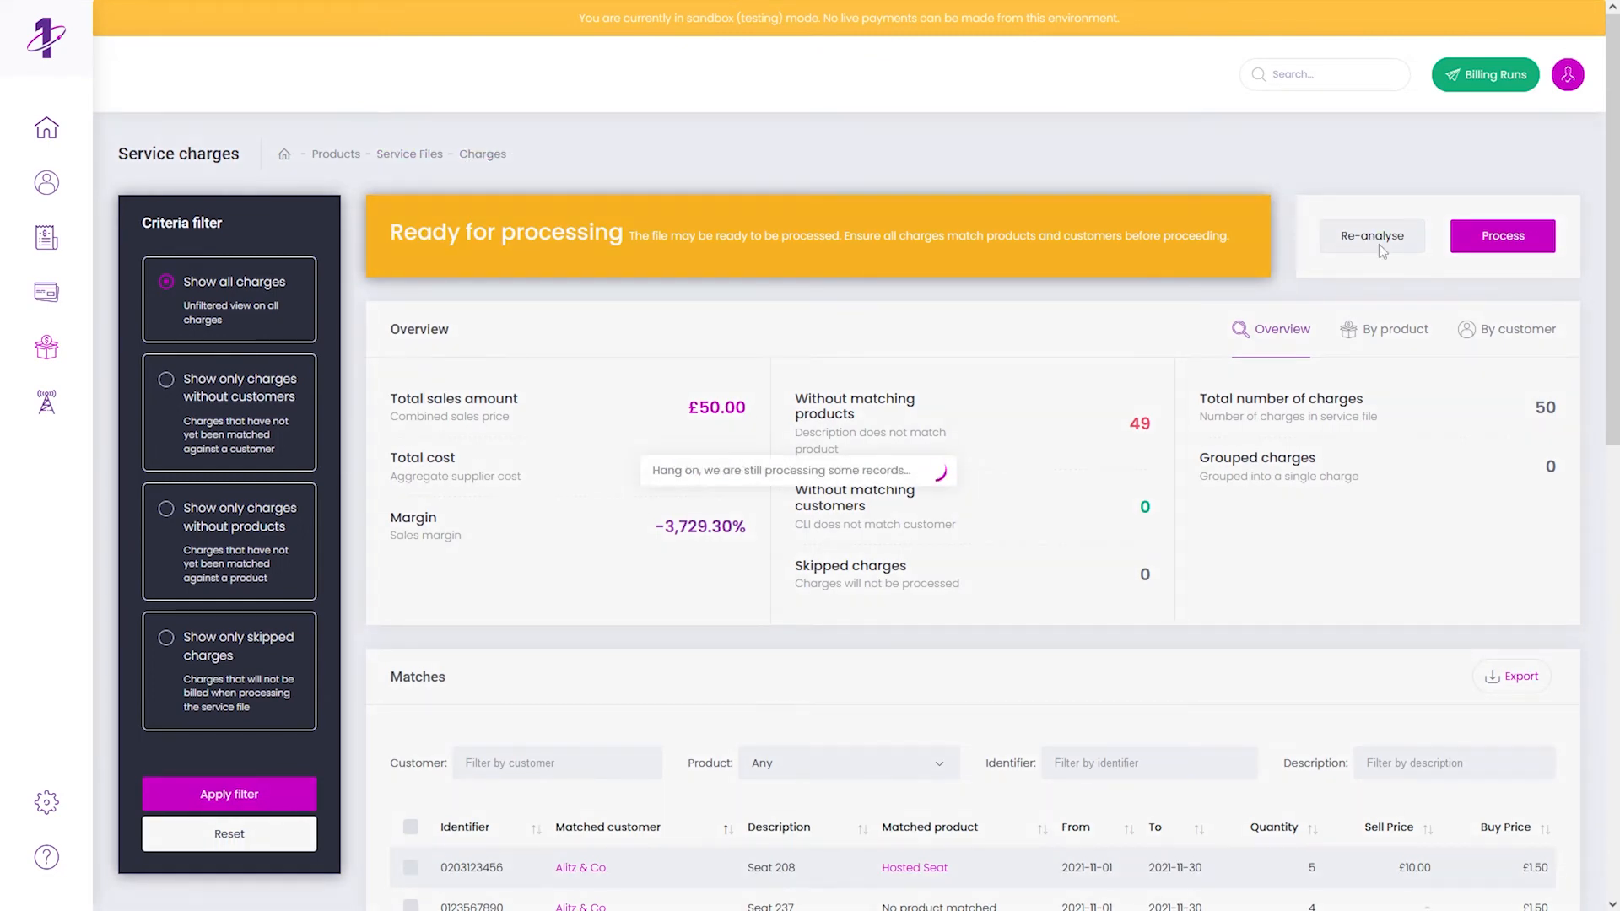
scroll(1135, 462, "down", 5)
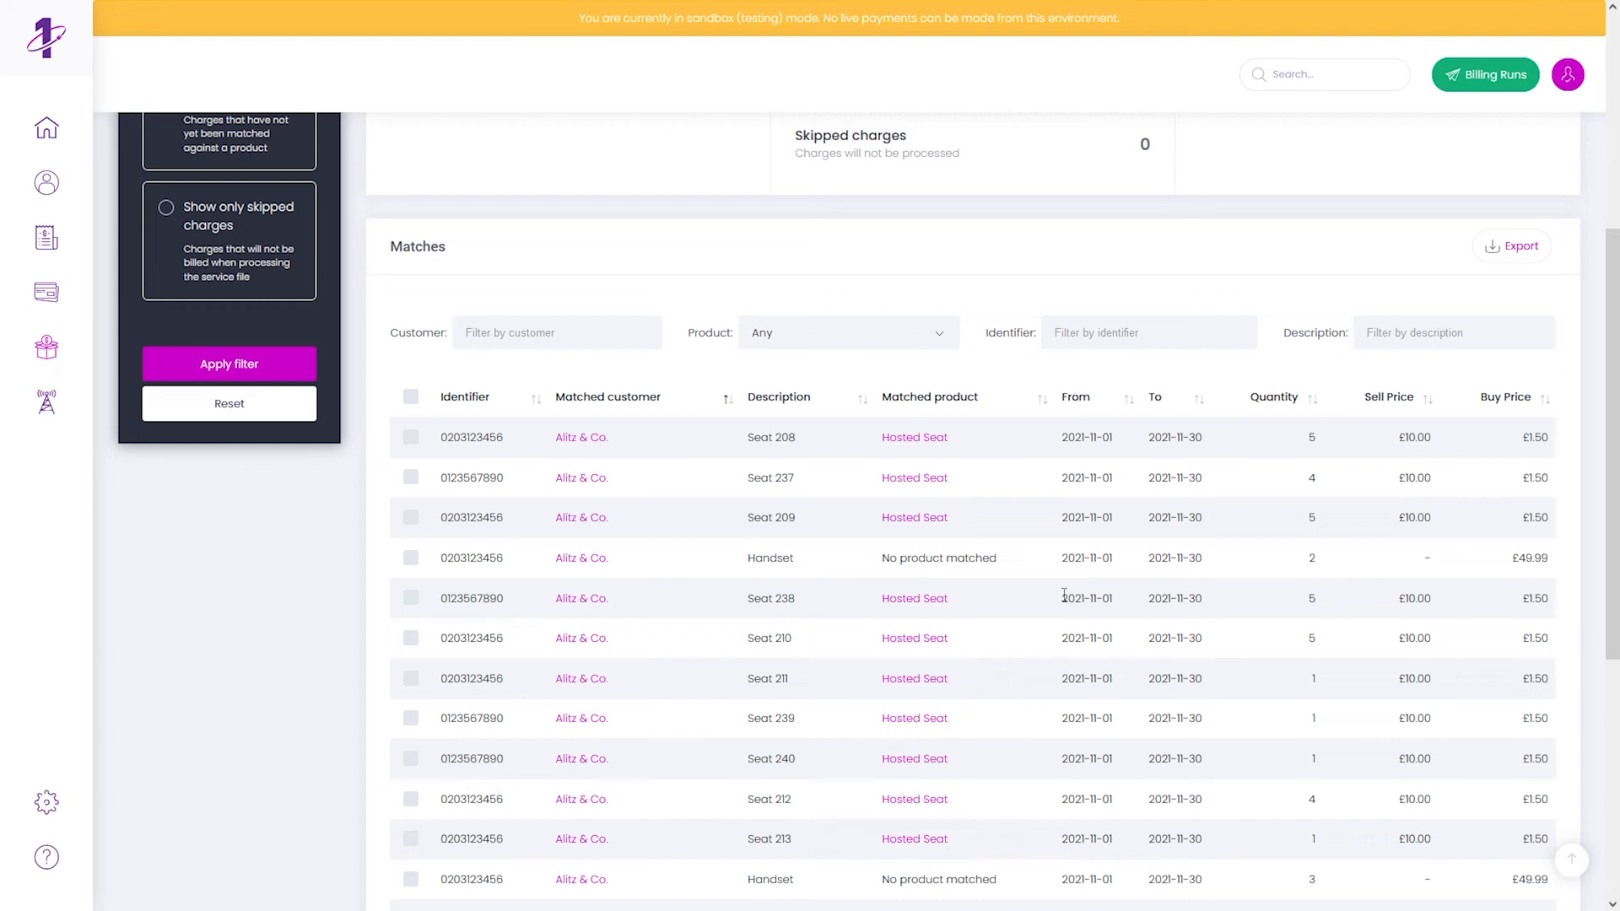
scroll(1064, 596, "up", 5)
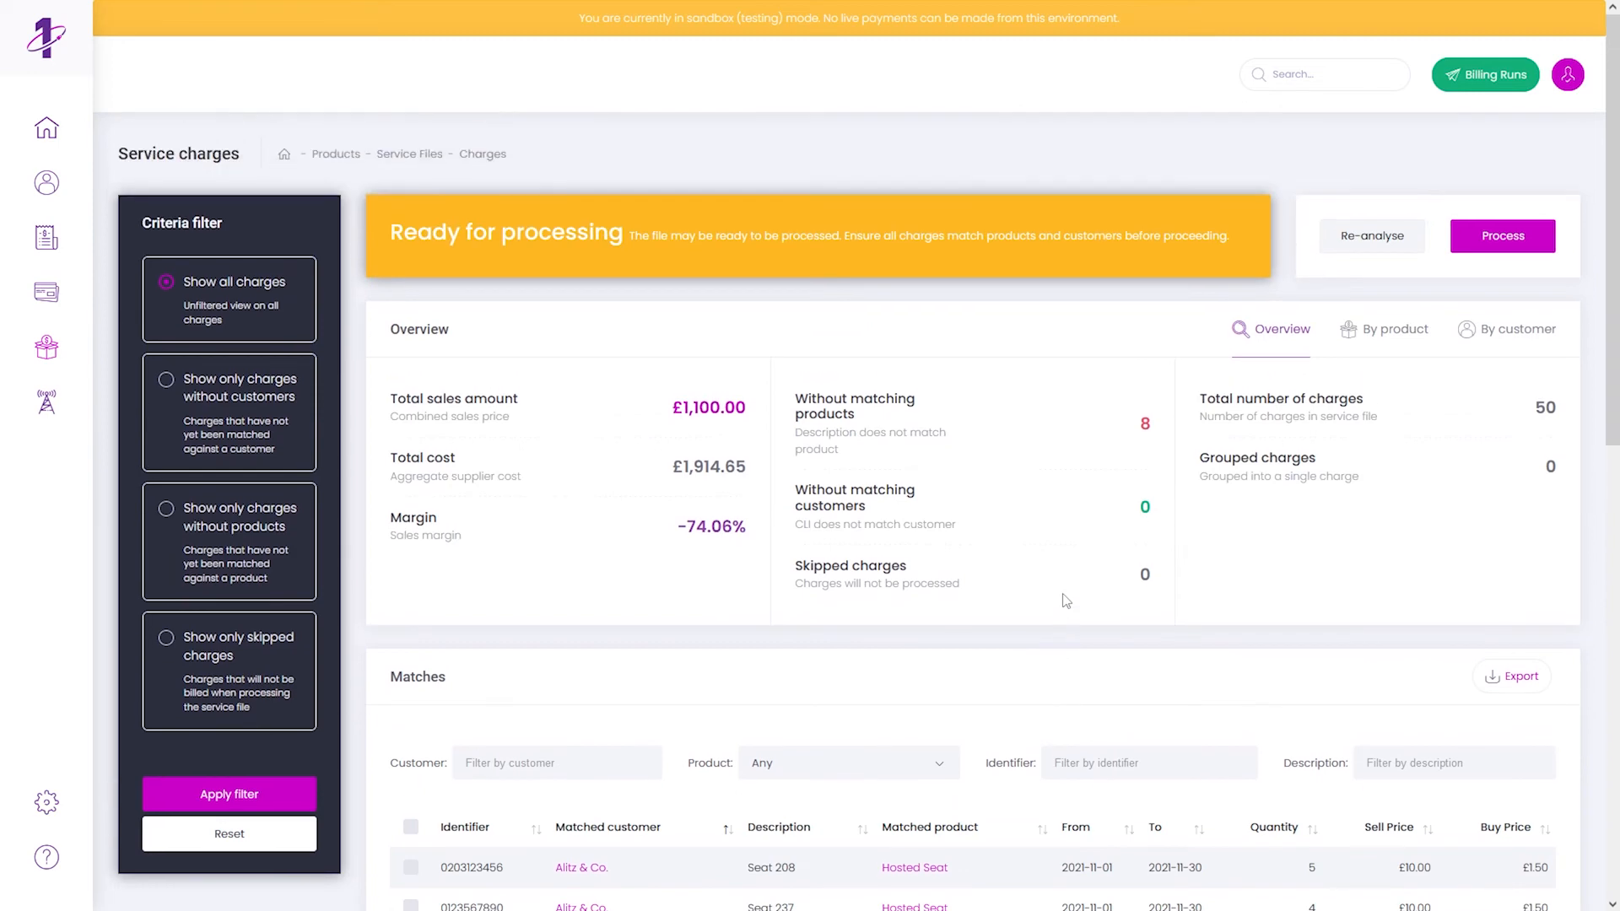
- Review the Hosted Seat service file options, such as Aggregate charges and Always skip all
mouse_move(417, 12)
left_click(319, 15)
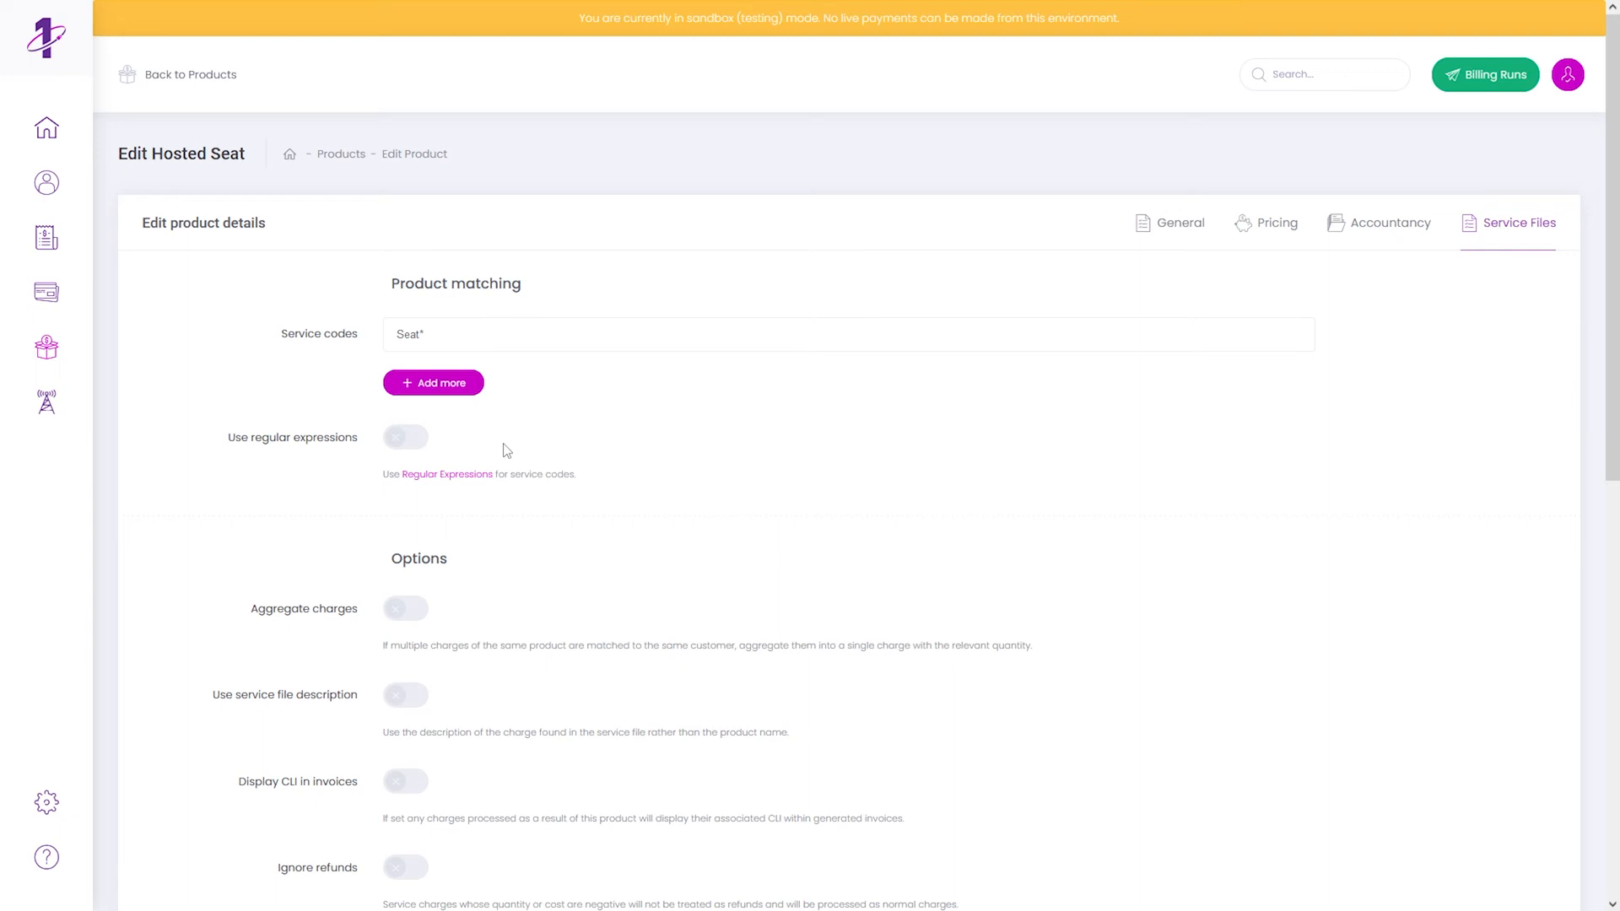
scroll(507, 450, "down", 3)
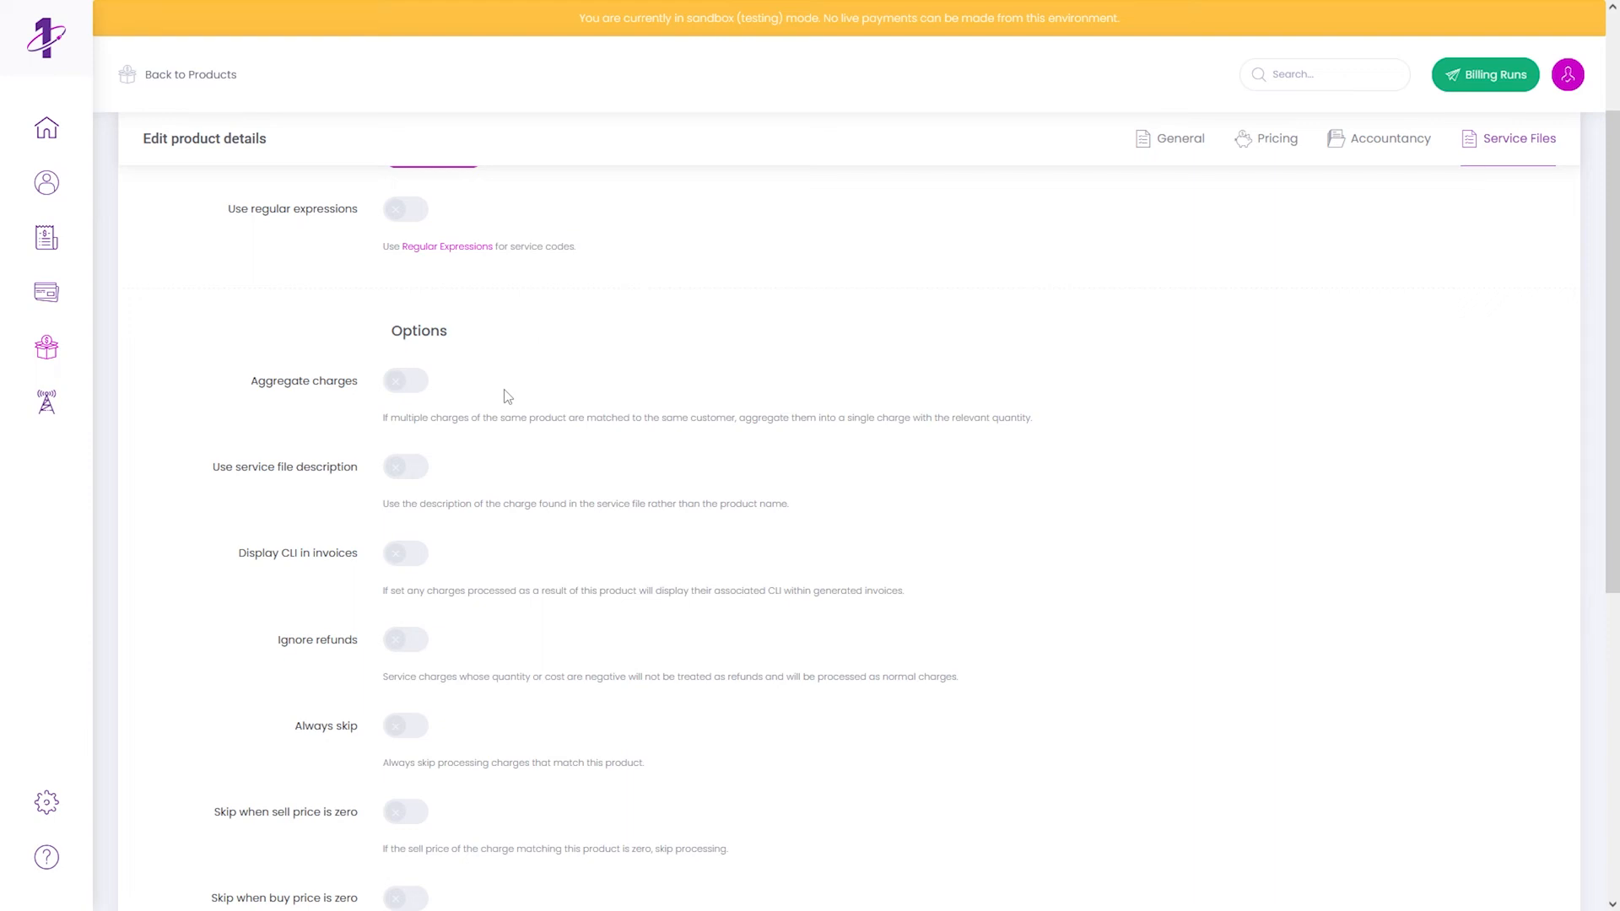
scroll(507, 397, "down", 2)
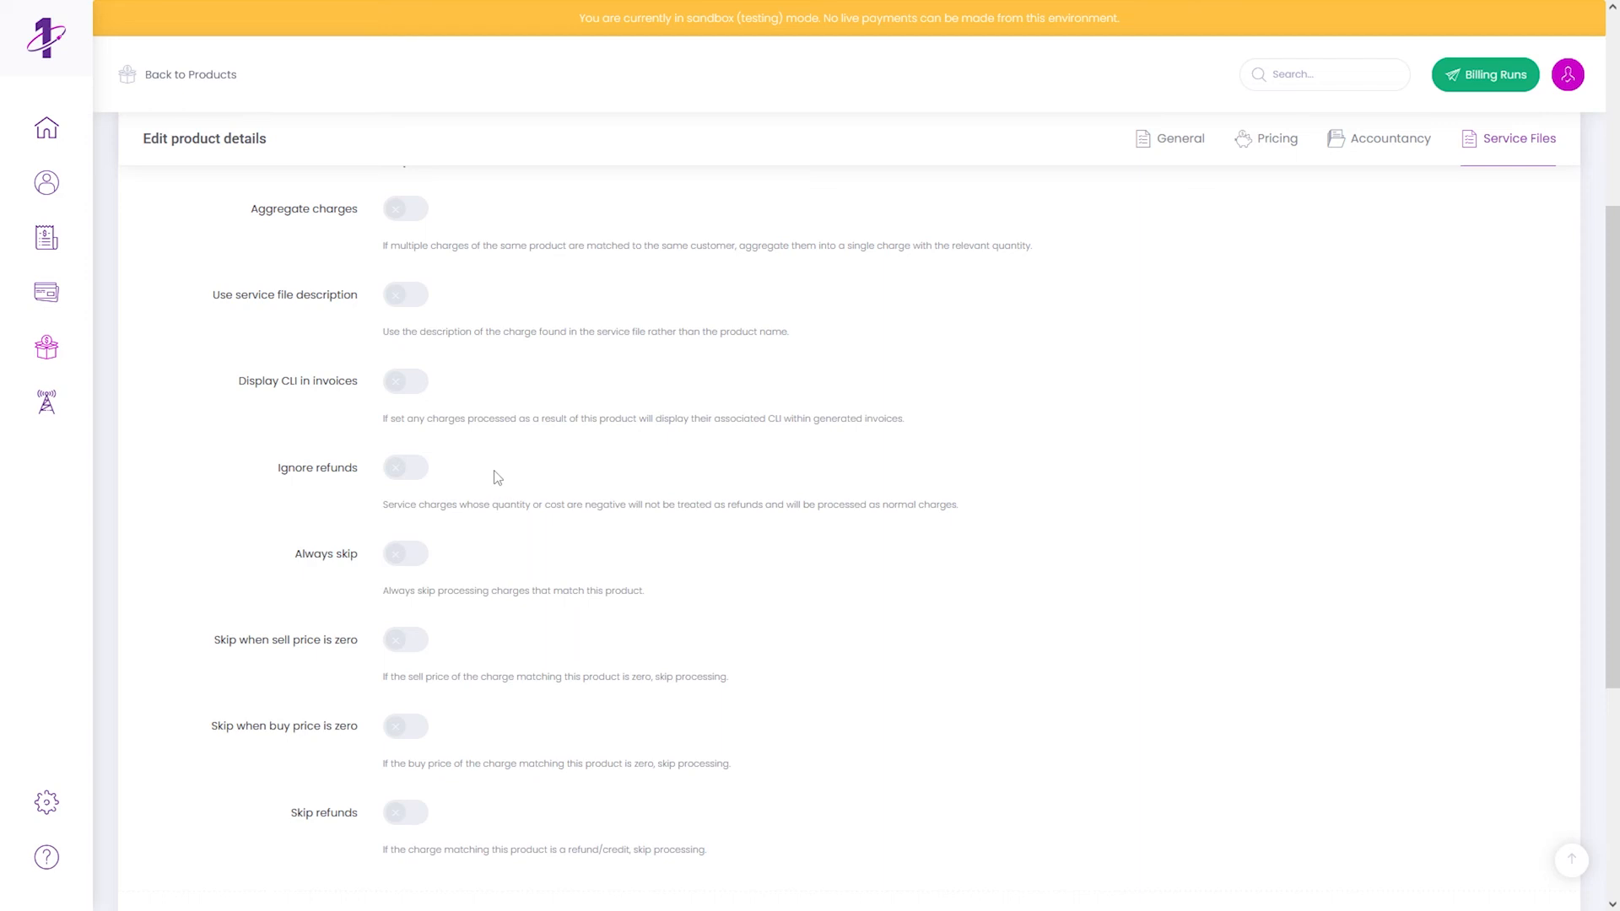
scroll(504, 536, "down", 3)
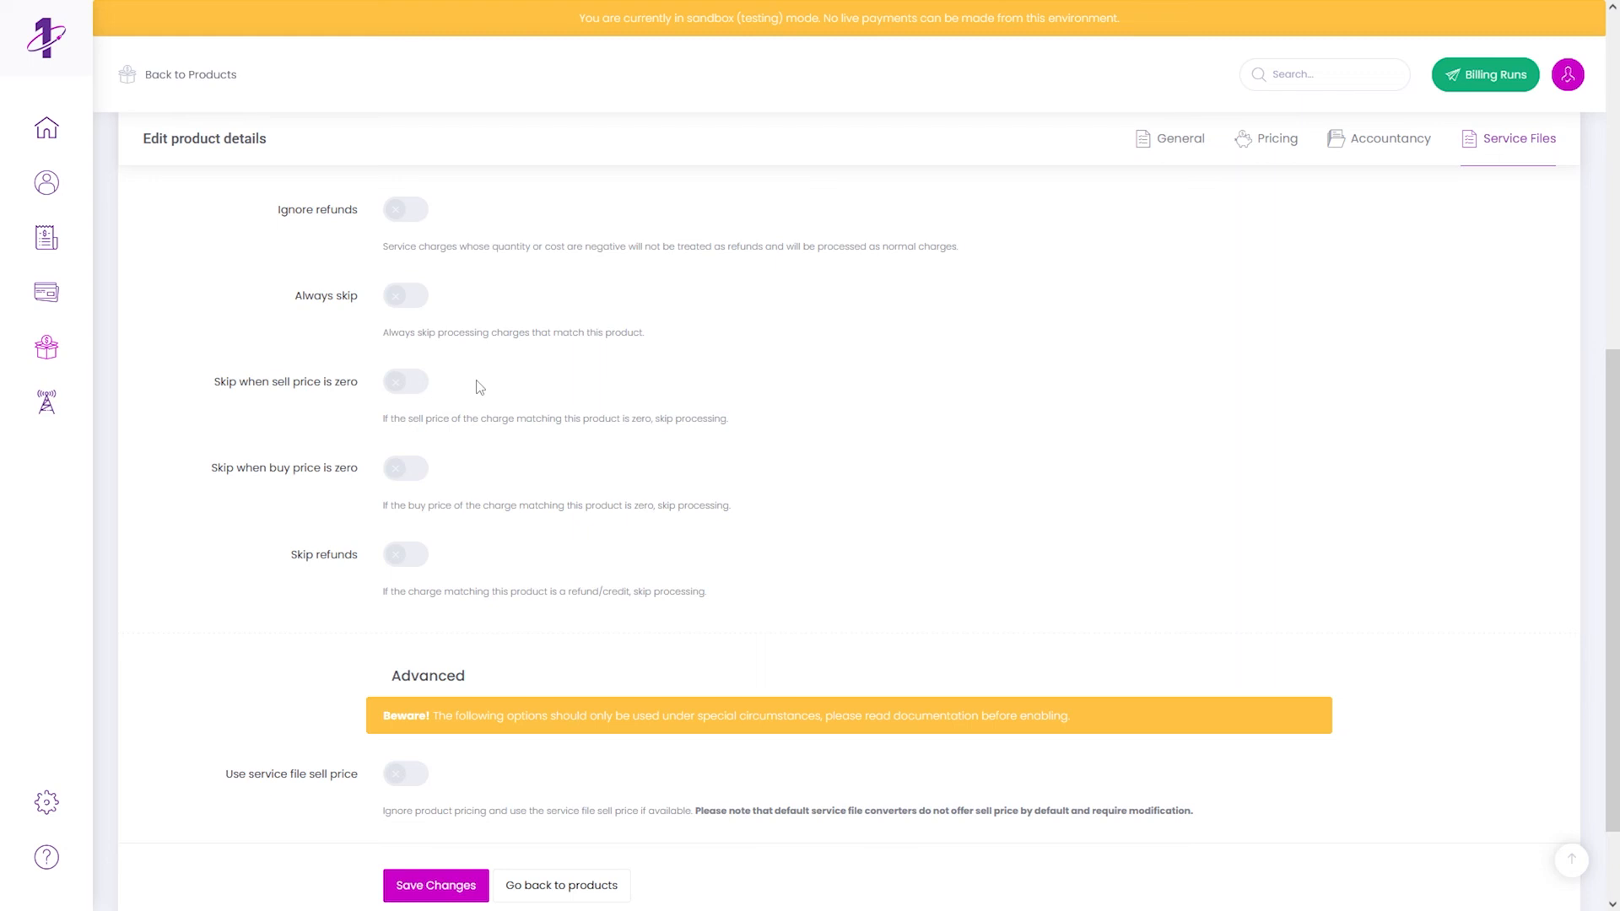
scroll(480, 388, "down", 2)
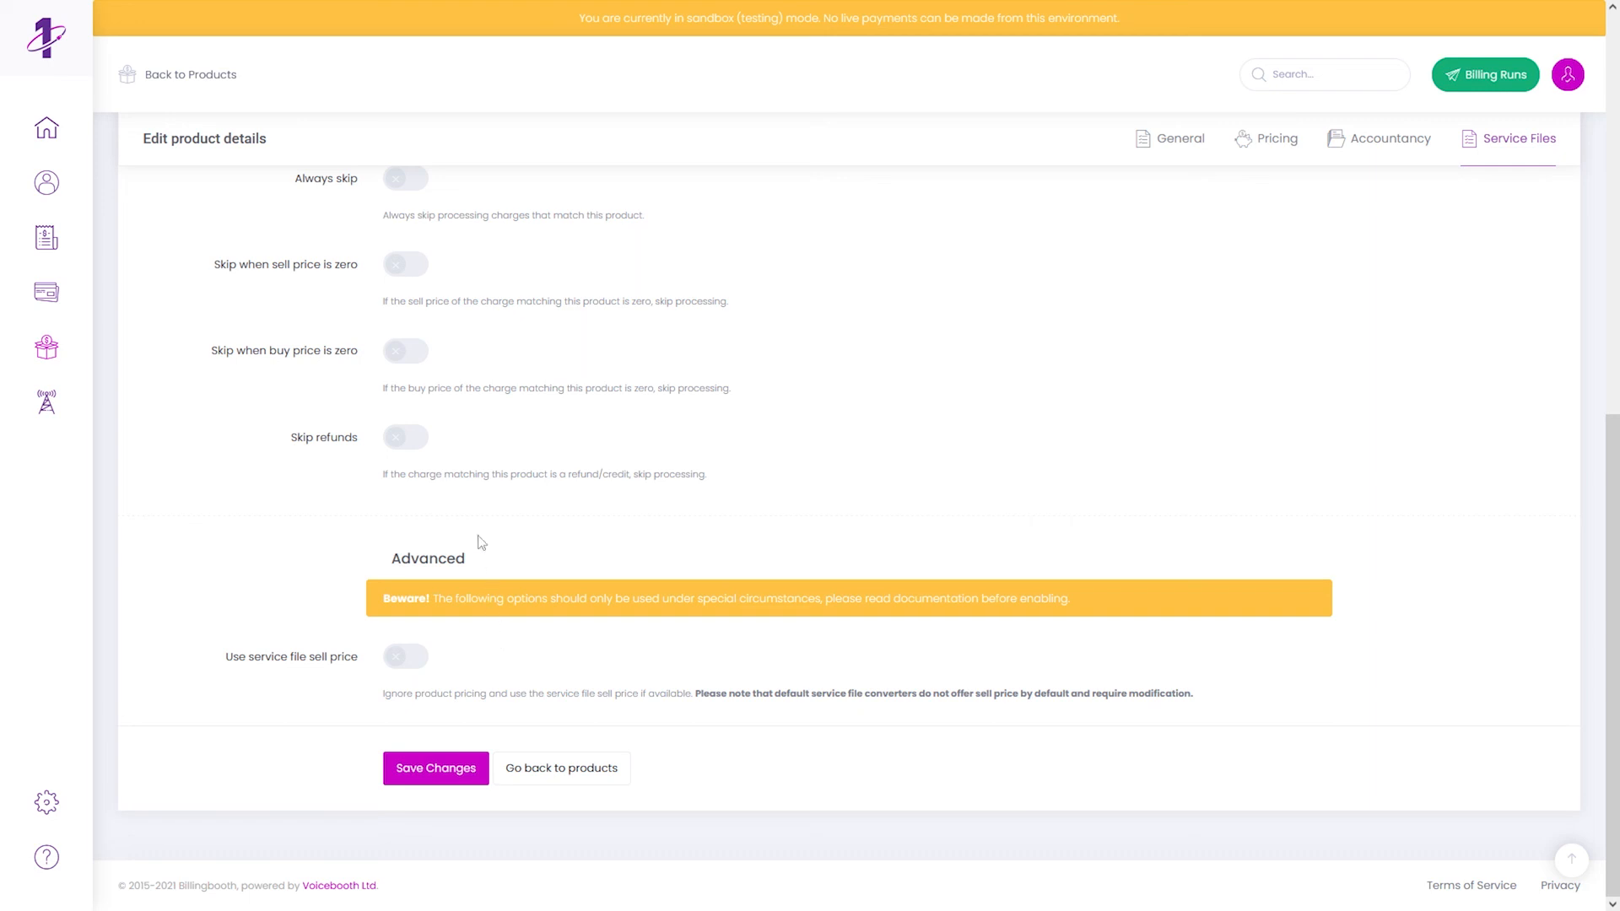
mouse_move(181, 5)
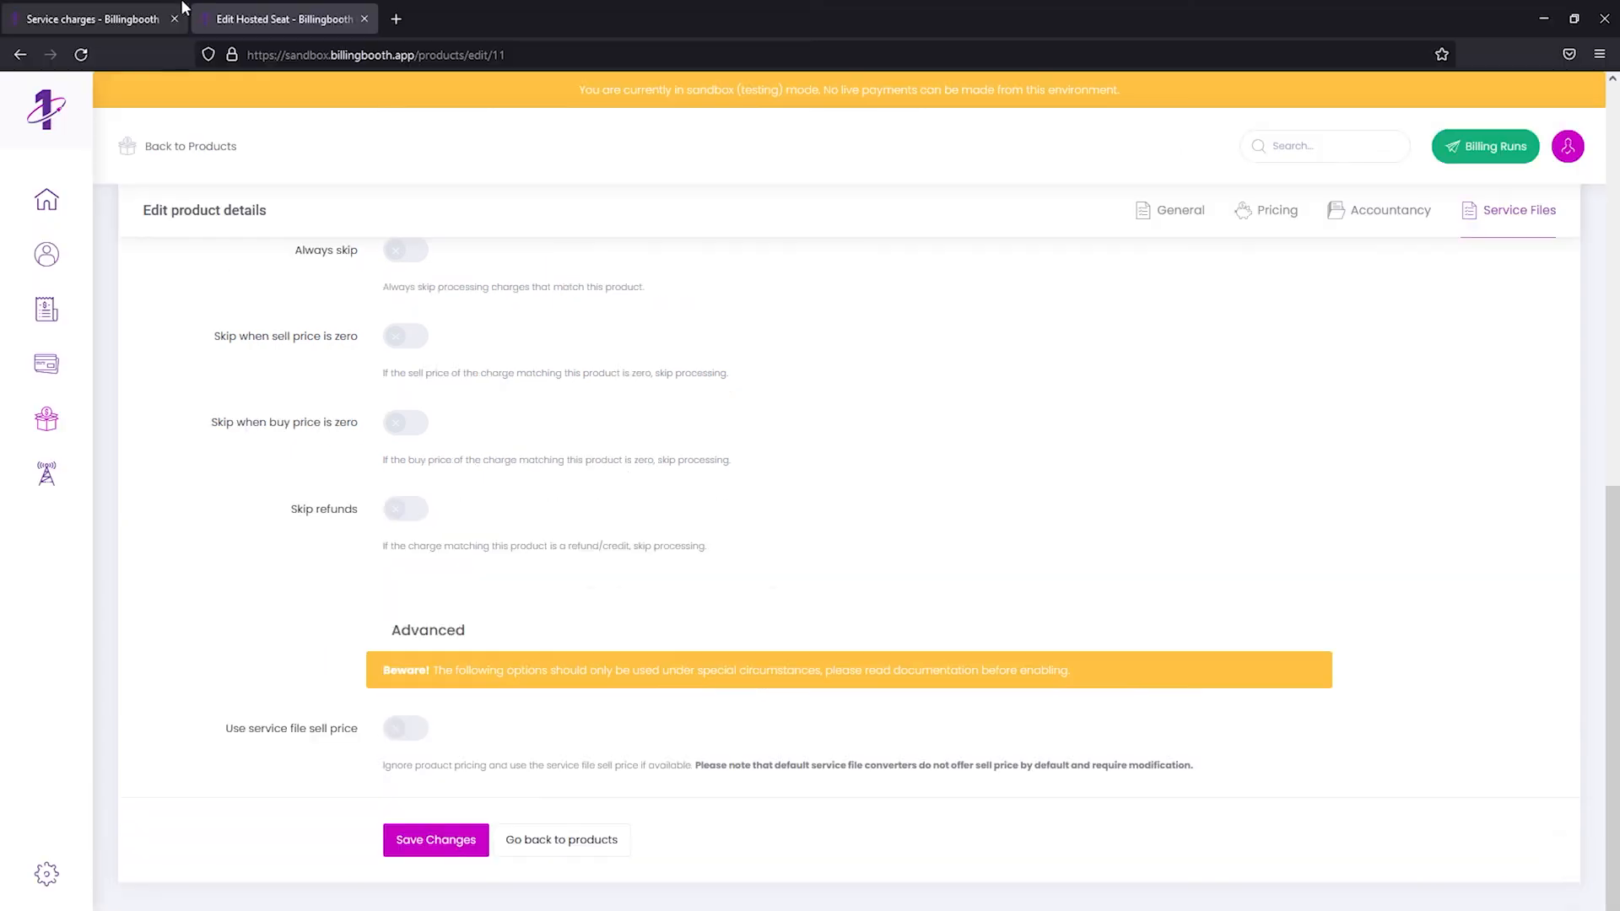
- Process the service file despite unmatched charges so its status reads Processed
left_click(135, 17)
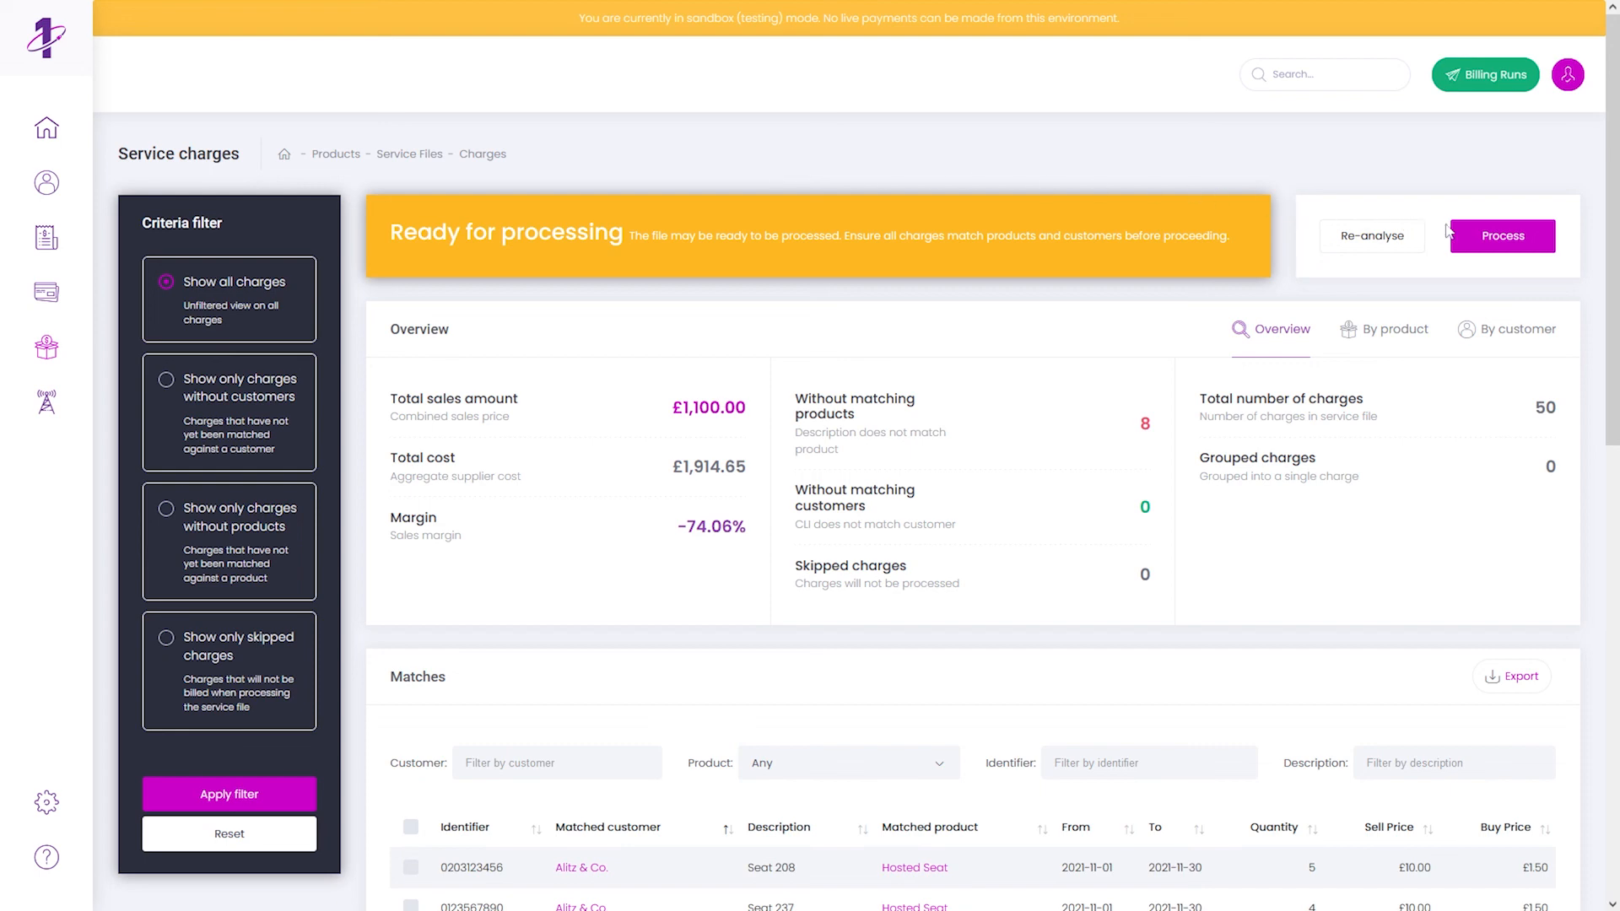
left_click(1499, 237)
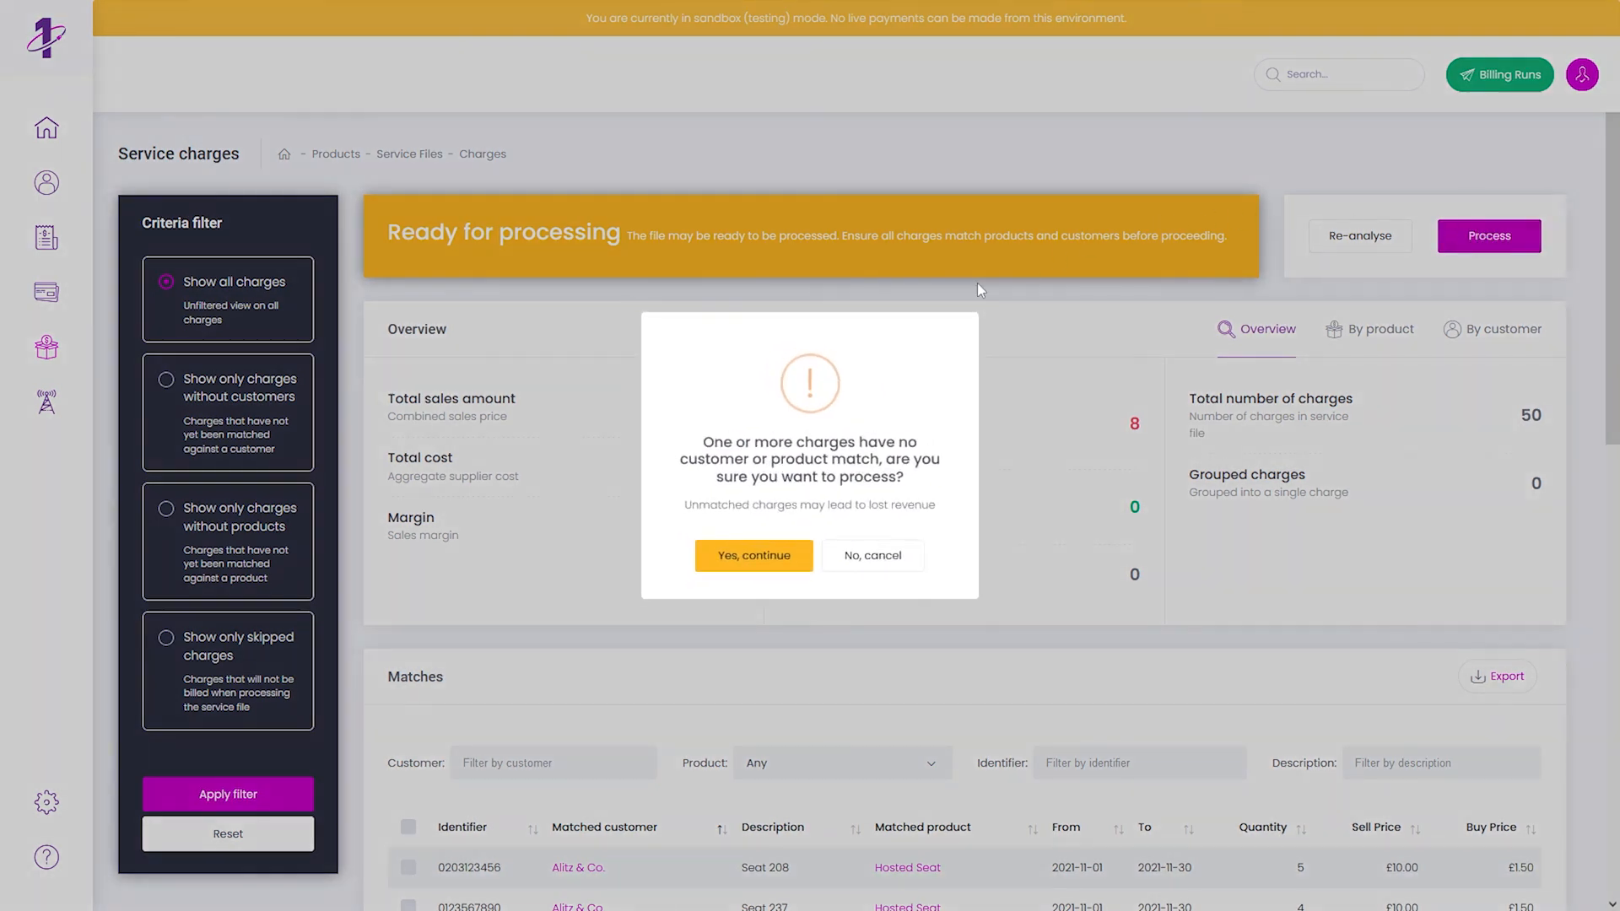
left_click(747, 560)
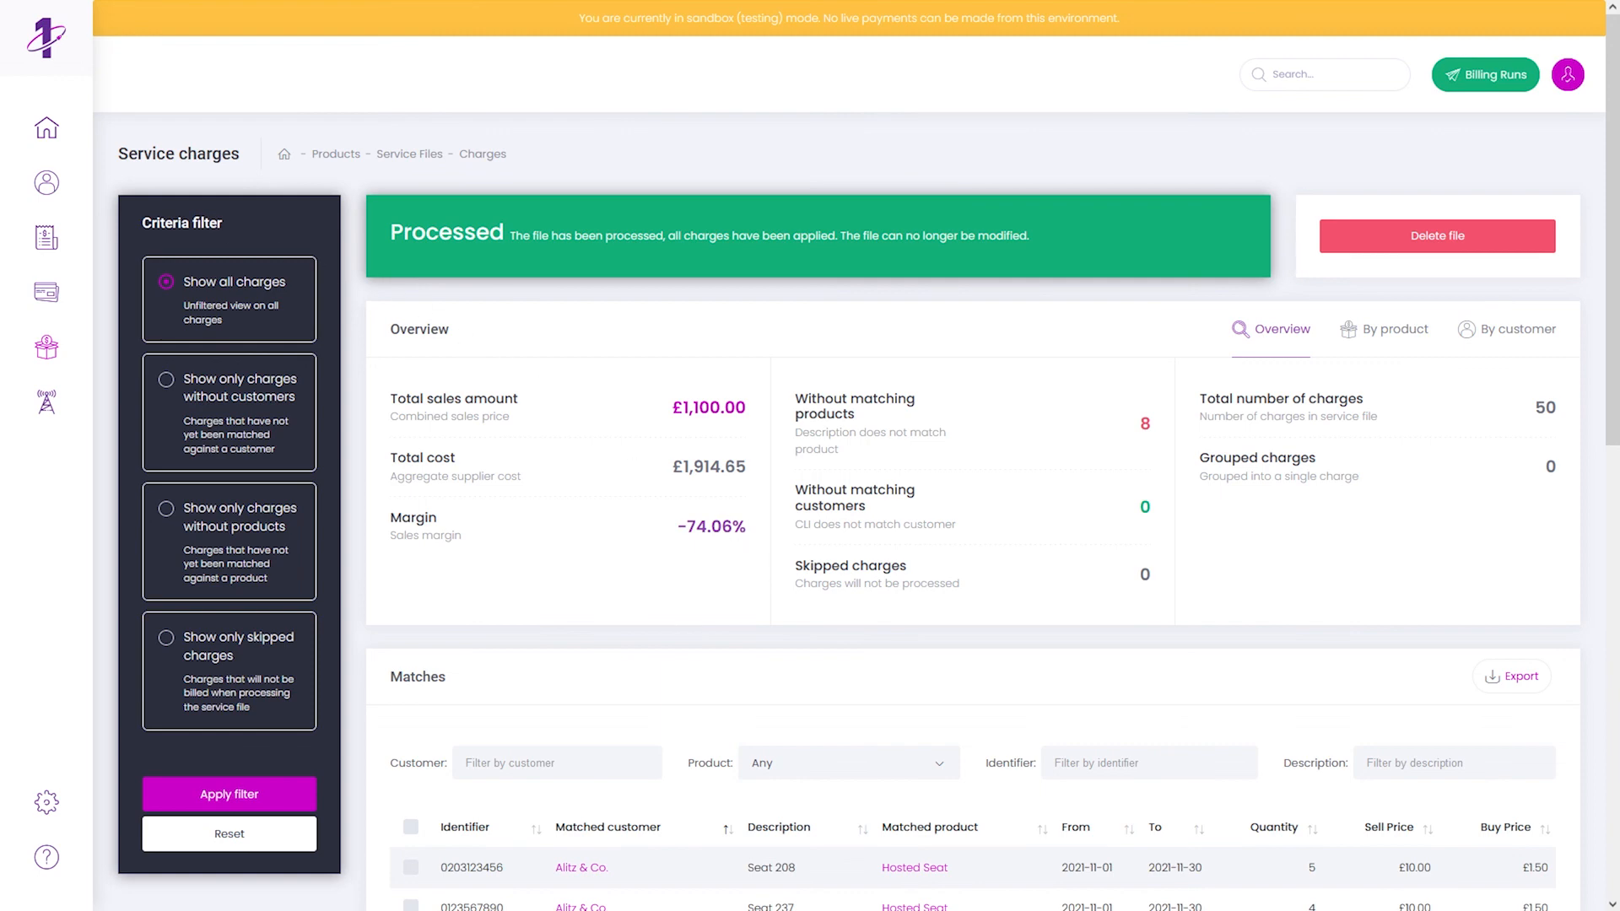
- Open customer Alitz & Co. from the Customers list and view its Charges
left_click(49, 188)
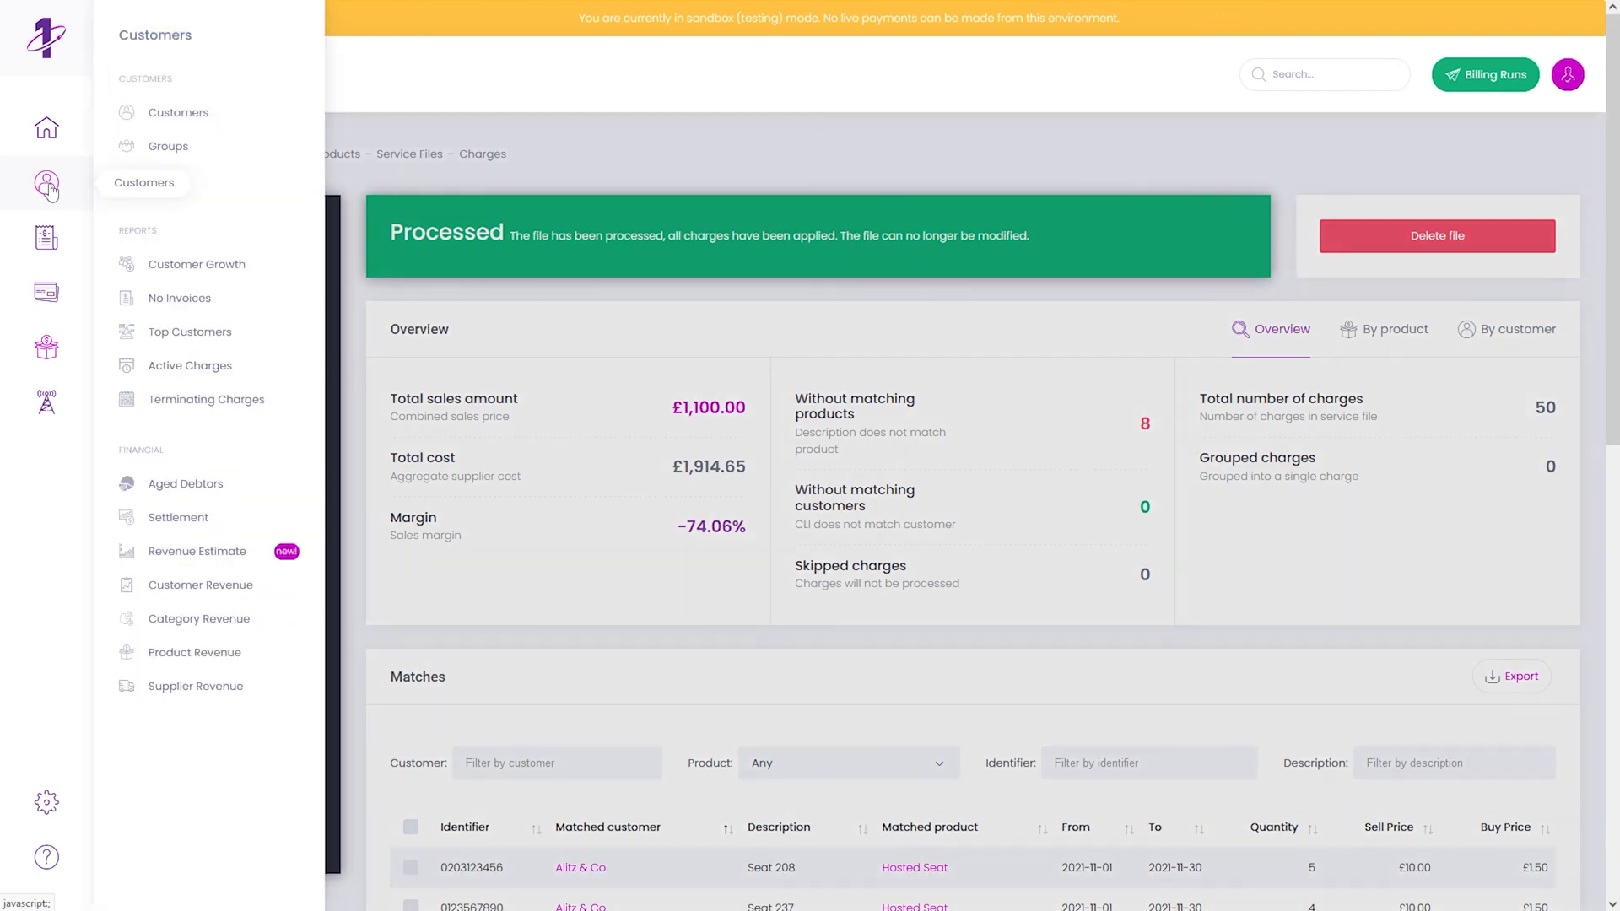
left_click(167, 112)
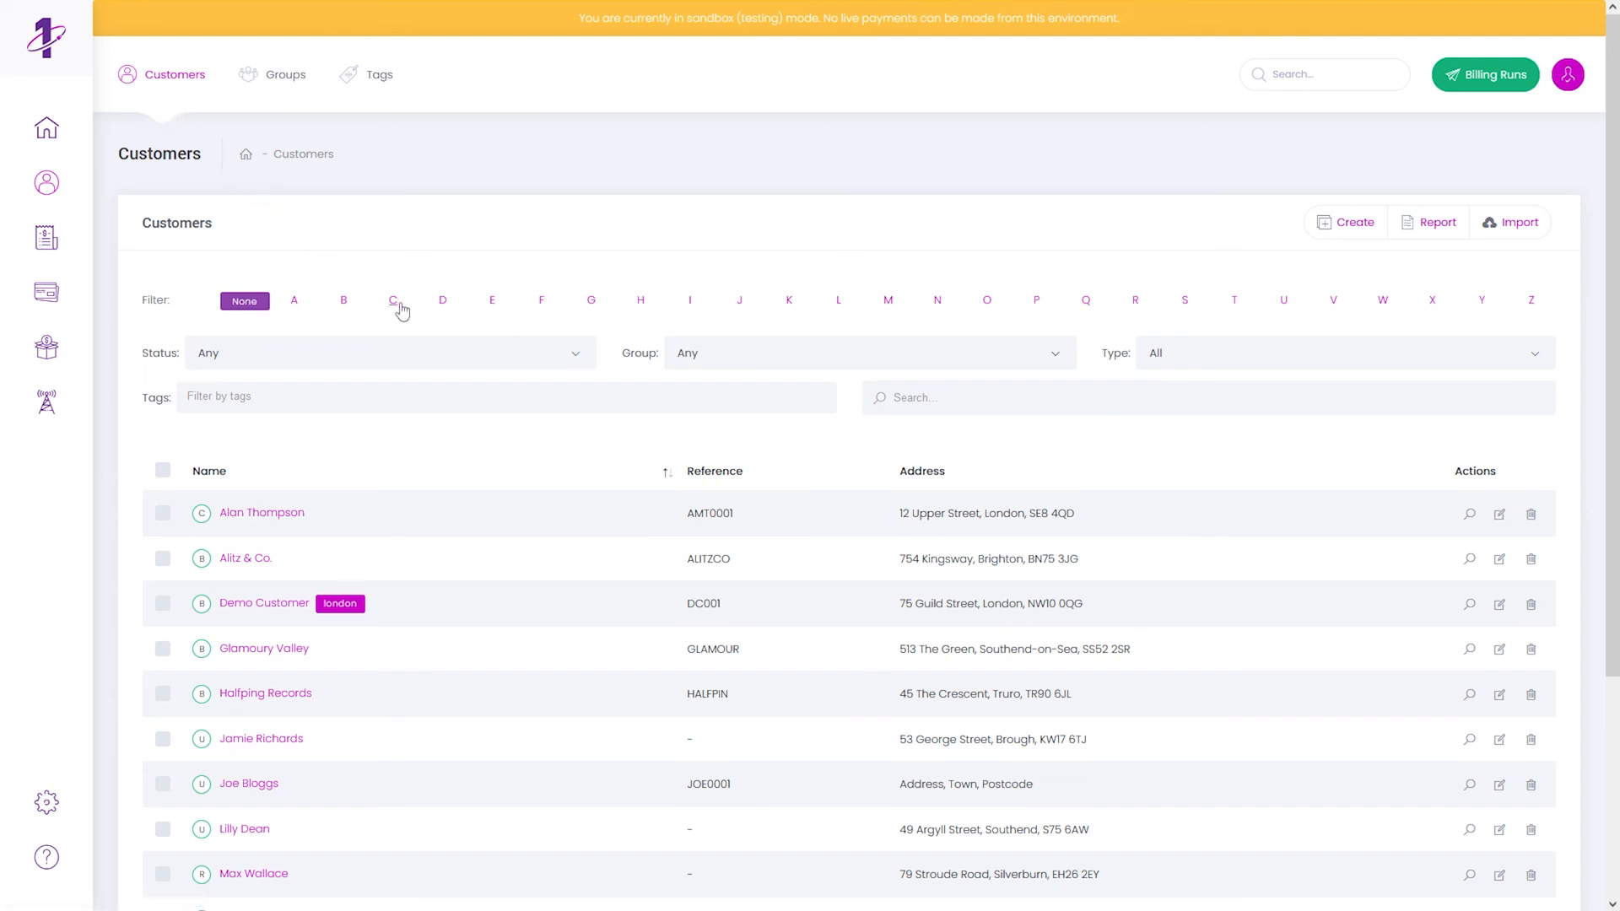
scroll(396, 319, "down", 2)
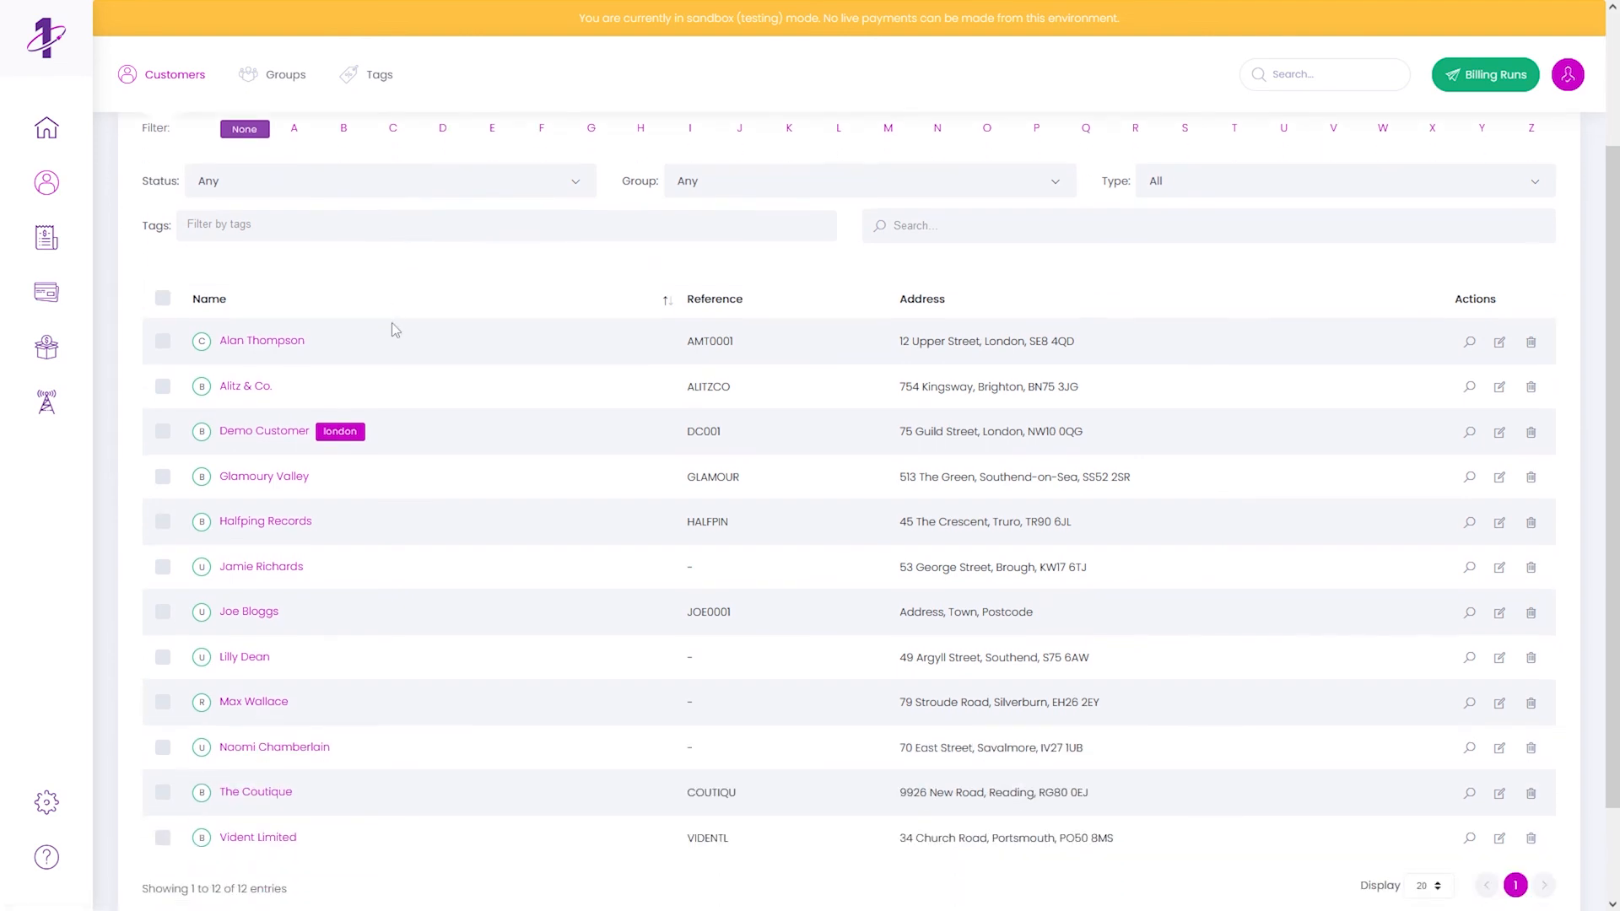
left_click(244, 386)
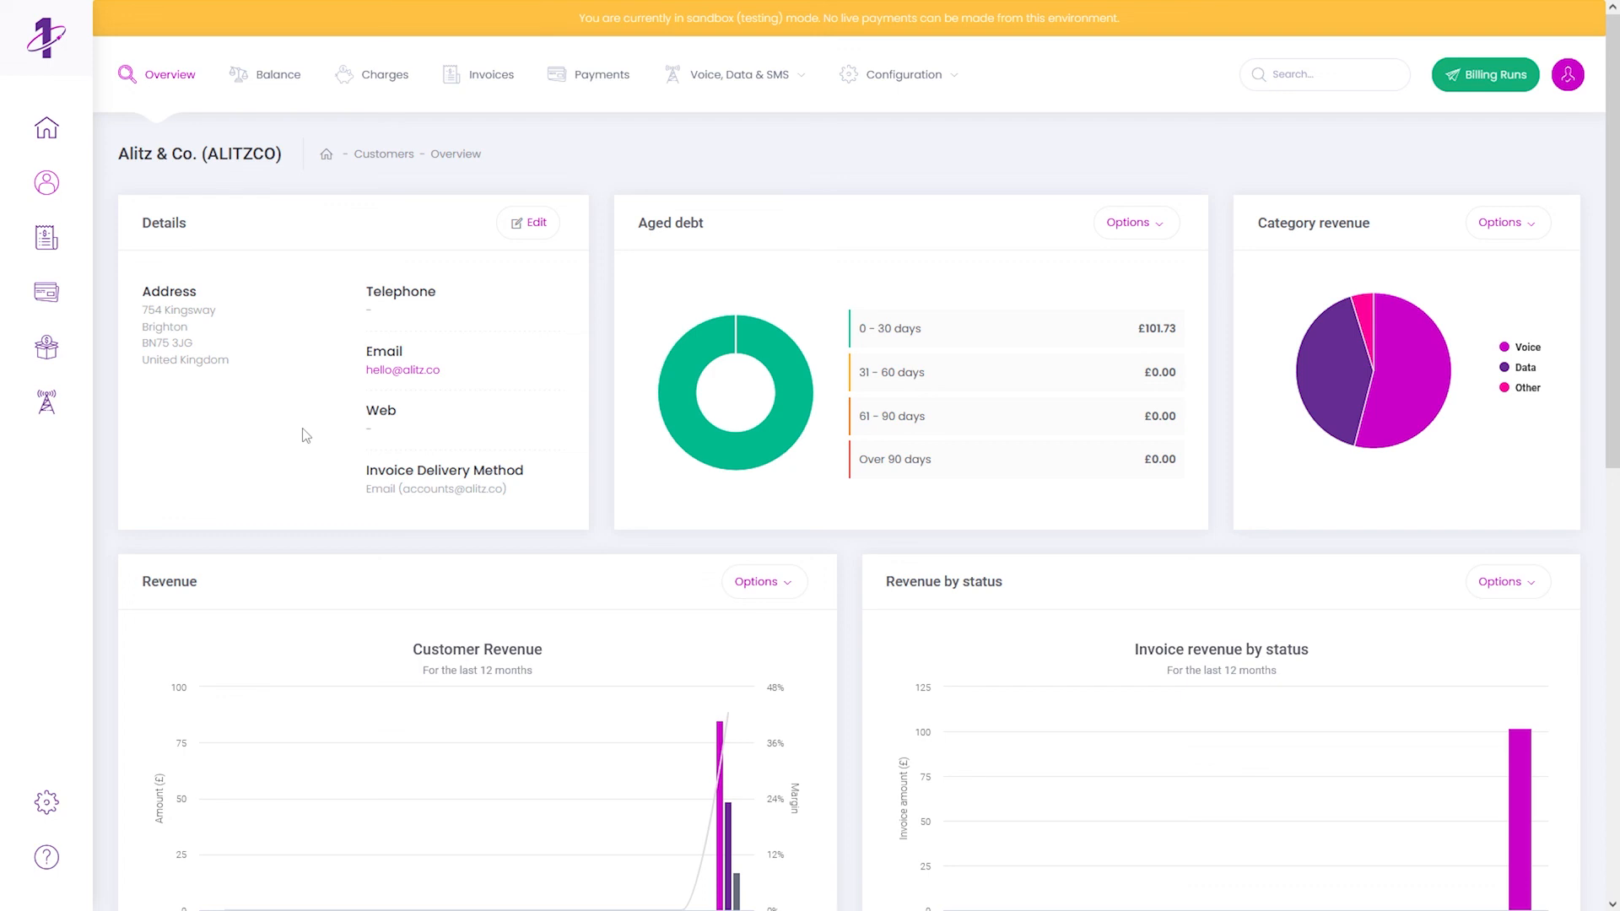
left_click(364, 76)
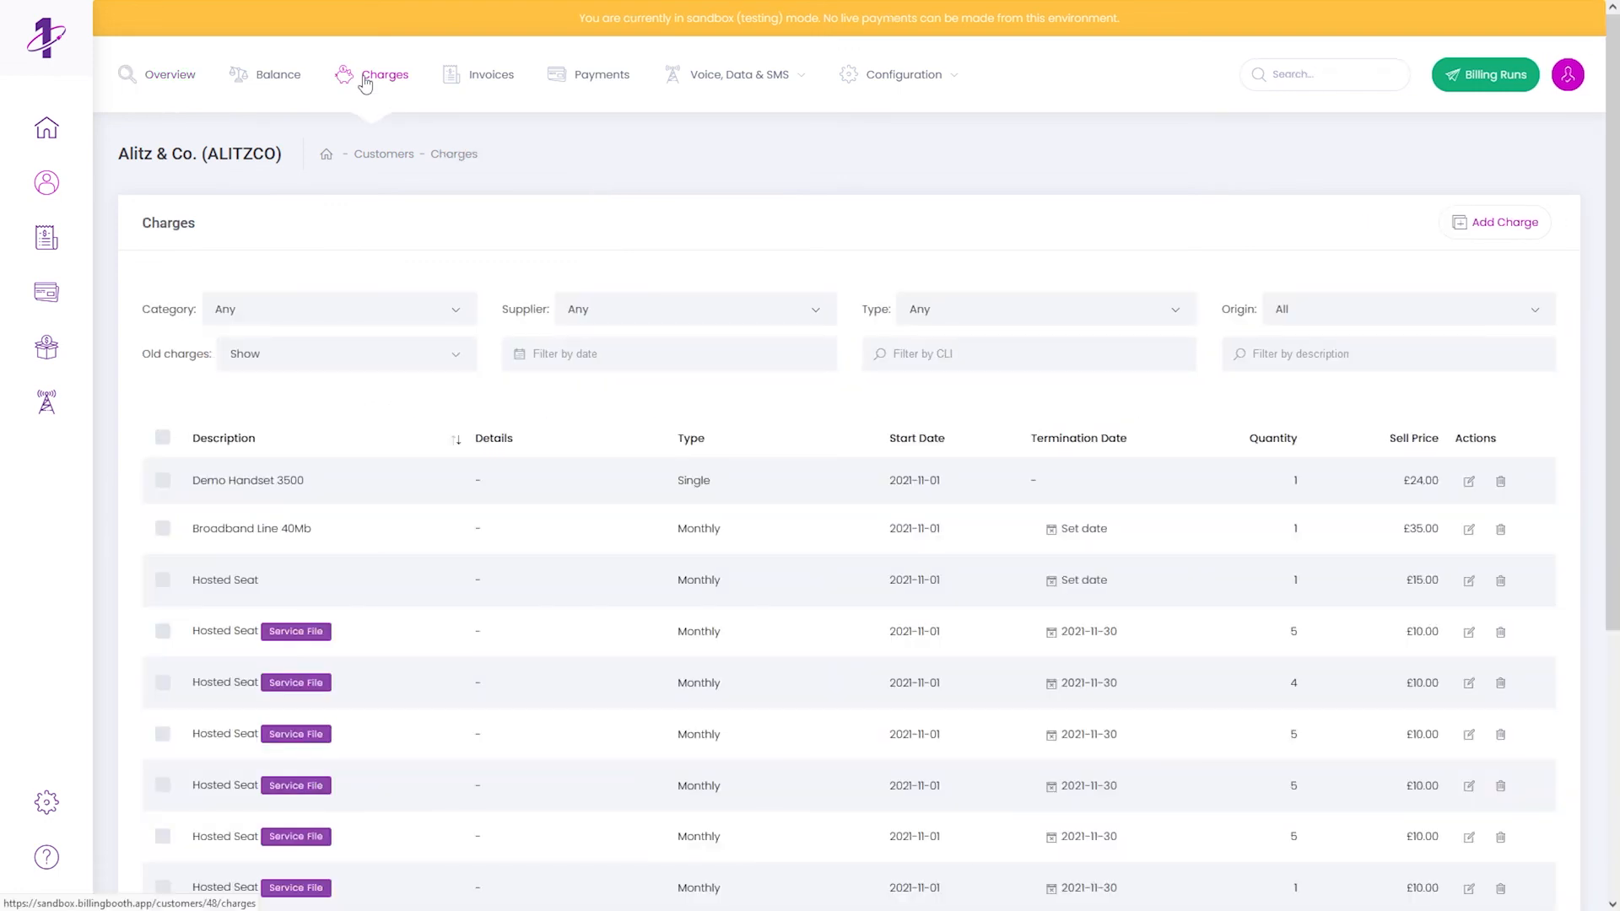